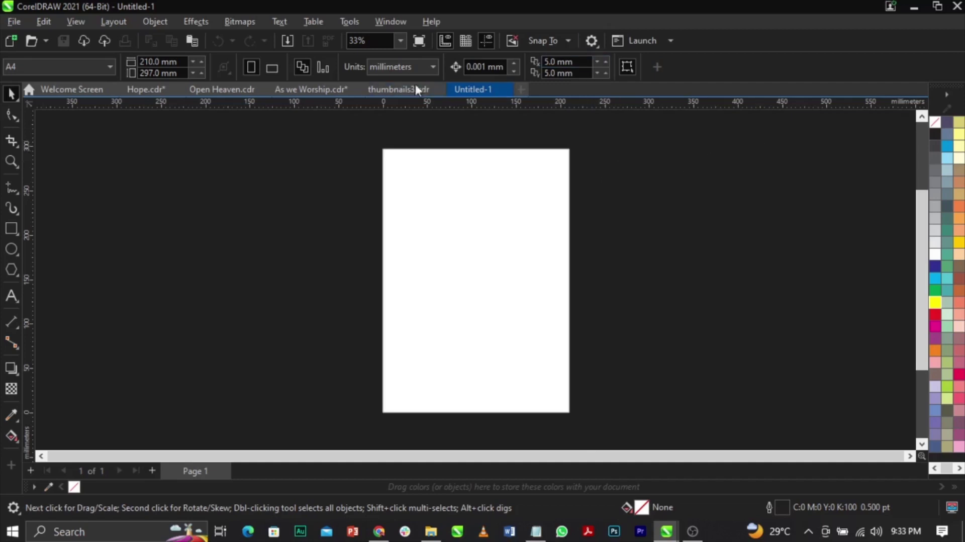
Set the document units to inches and the page size to 10 × 10 inches
left_click(397, 65)
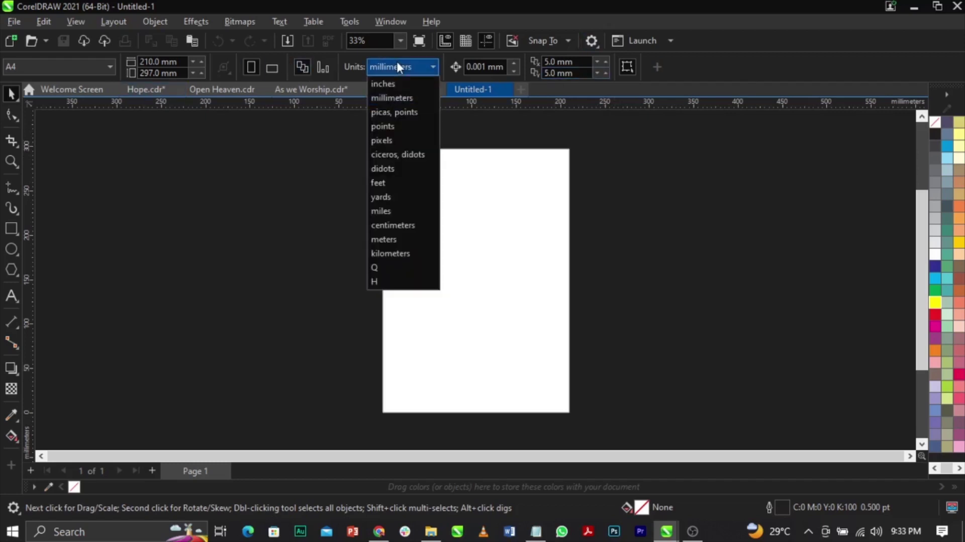
left_click(396, 83)
left_click(151, 61)
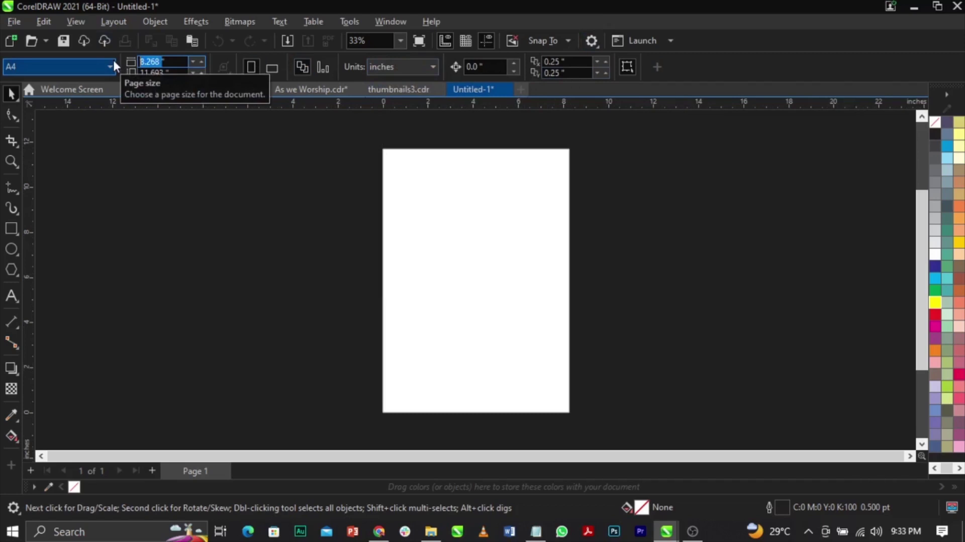
type("10")
key("Tab")
type("10")
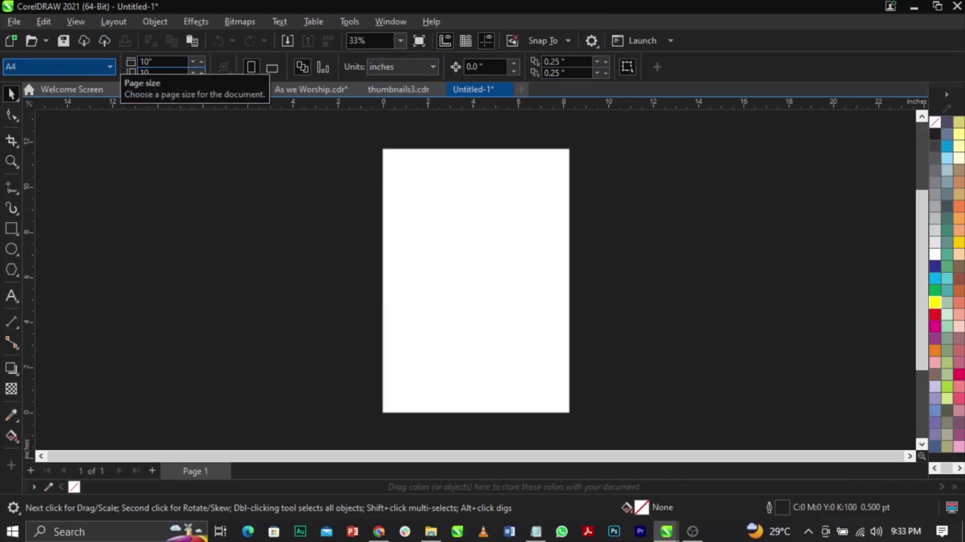
key("Return")
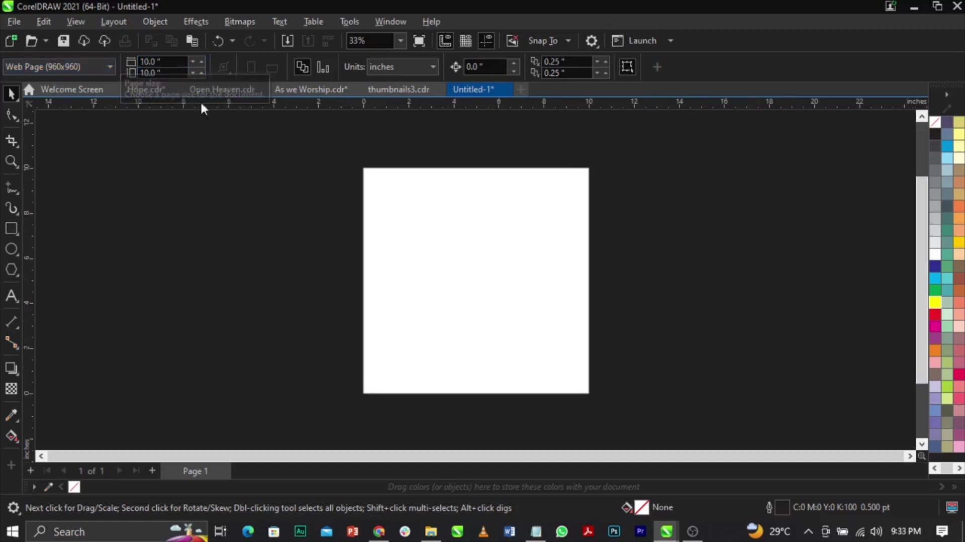
key("shift+F4")
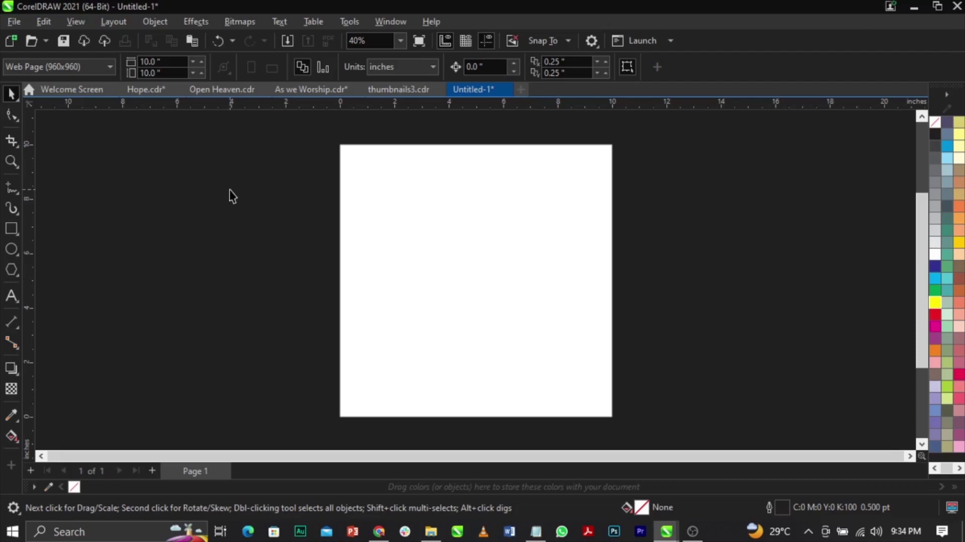
Draw a rectangle, size it to 10 × 10 inches and center it on the page
left_click(12, 229)
left_click_drag(354, 144, 612, 400)
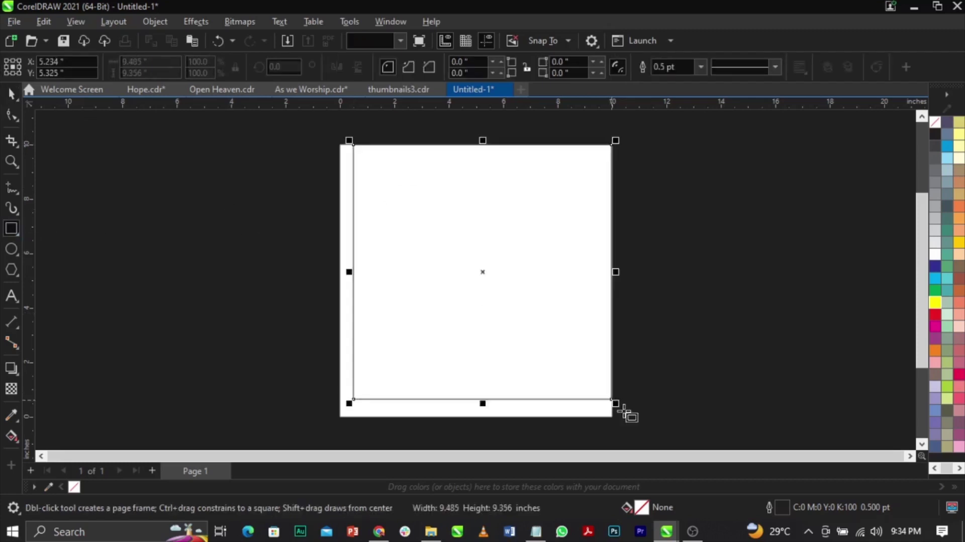
key("space")
left_click(160, 63)
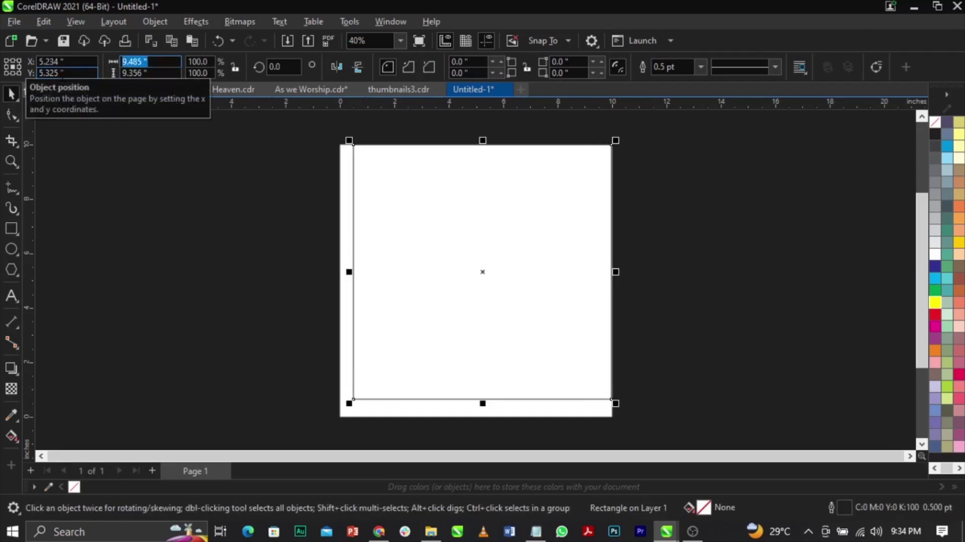
type("10")
key("Tab")
type("10")
key("Return")
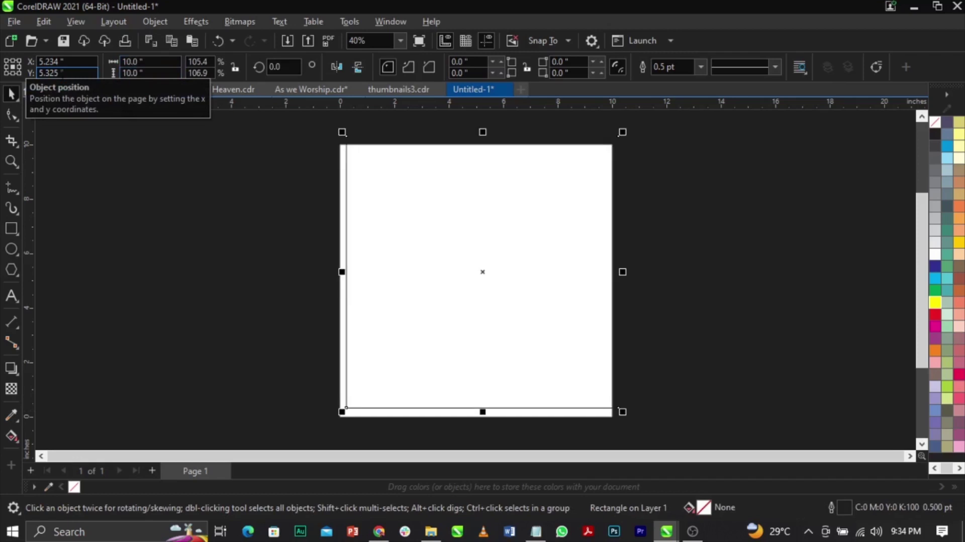
key("p")
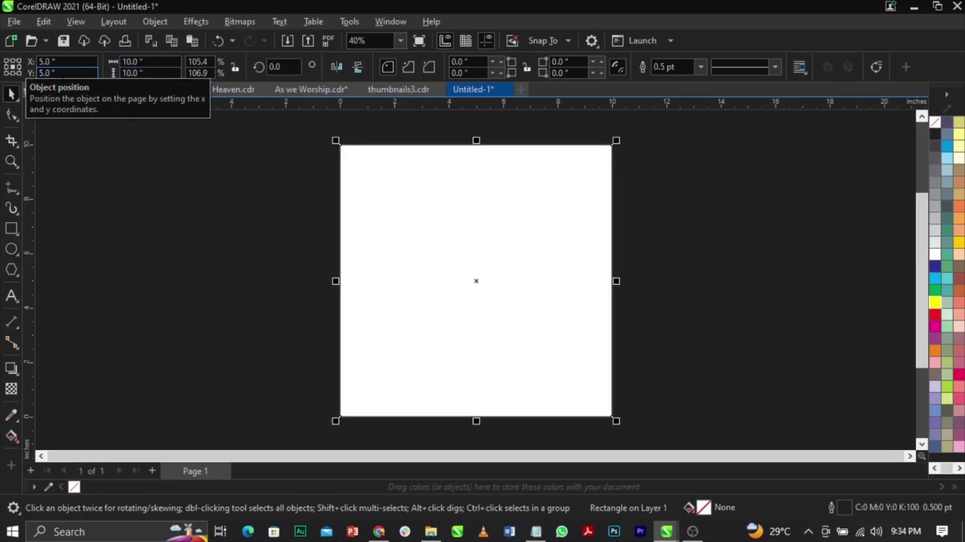
Remove the outline from the page-sized rectangle, keeping it centered on the page
left_click_drag(569, 217, 597, 239)
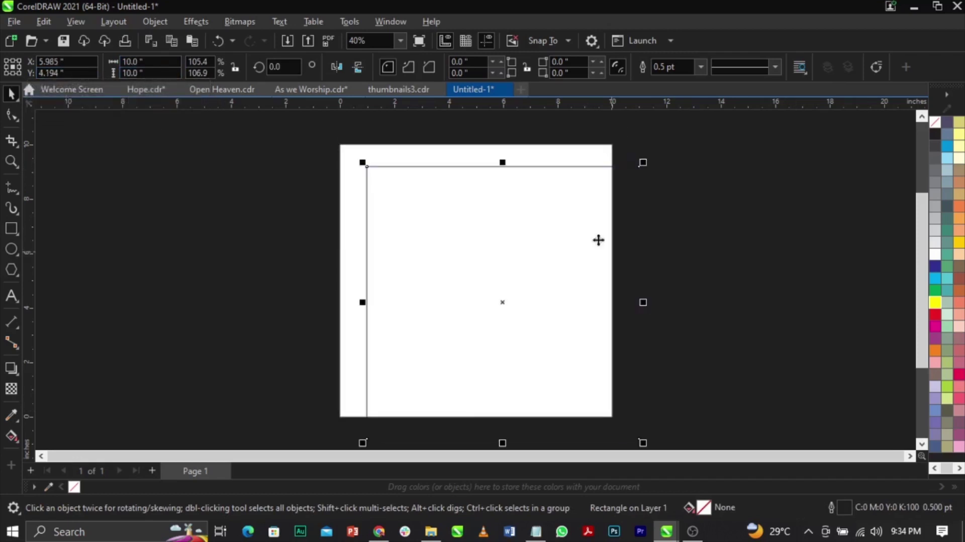
key("ctrl+z")
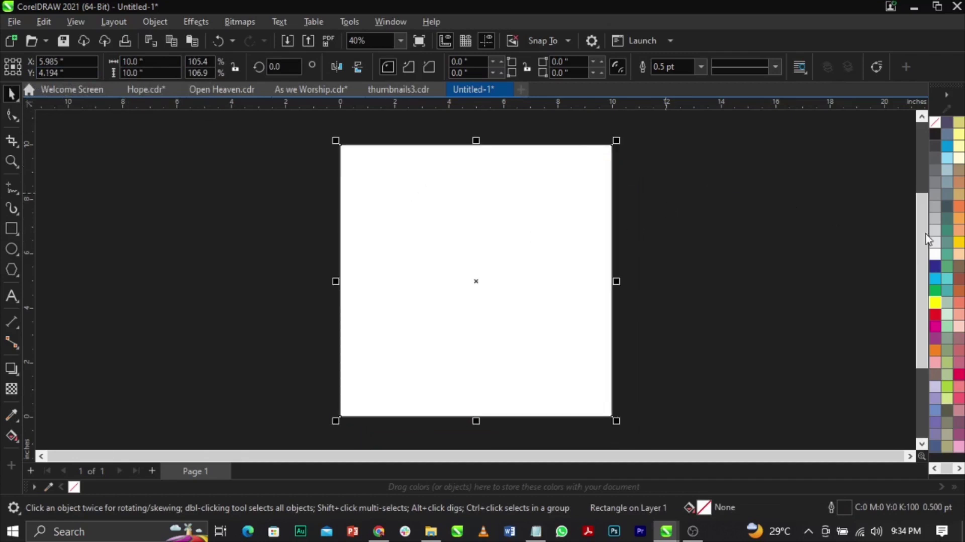
right_click(935, 126)
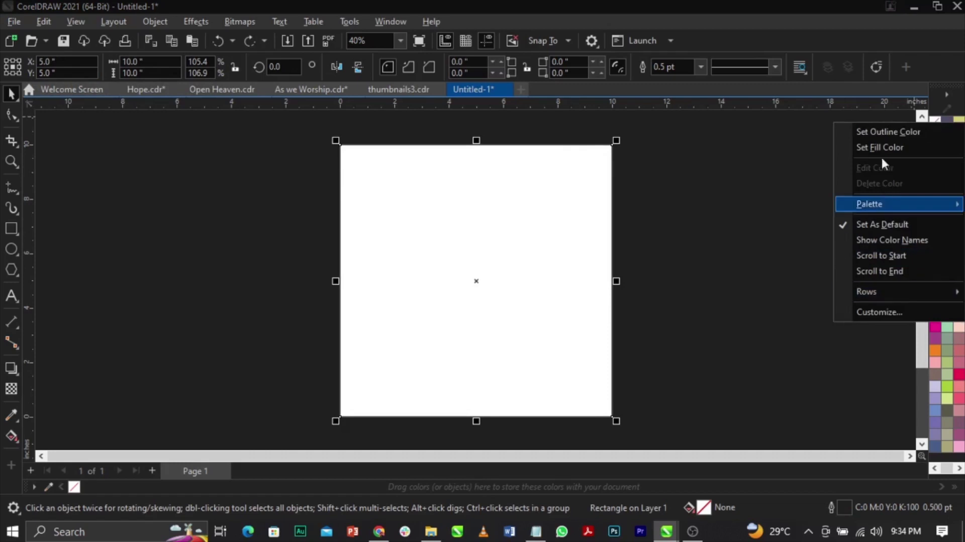
left_click(945, 134)
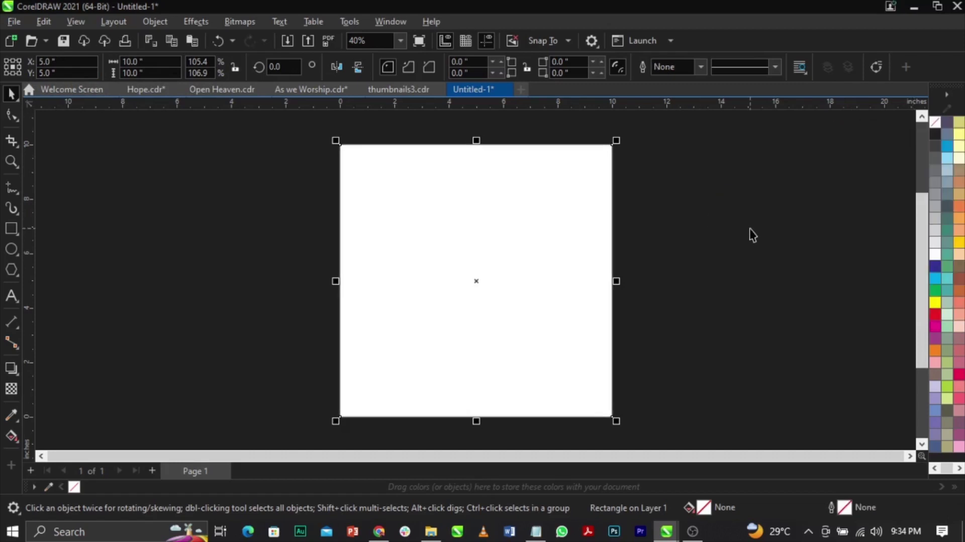
left_click(751, 231)
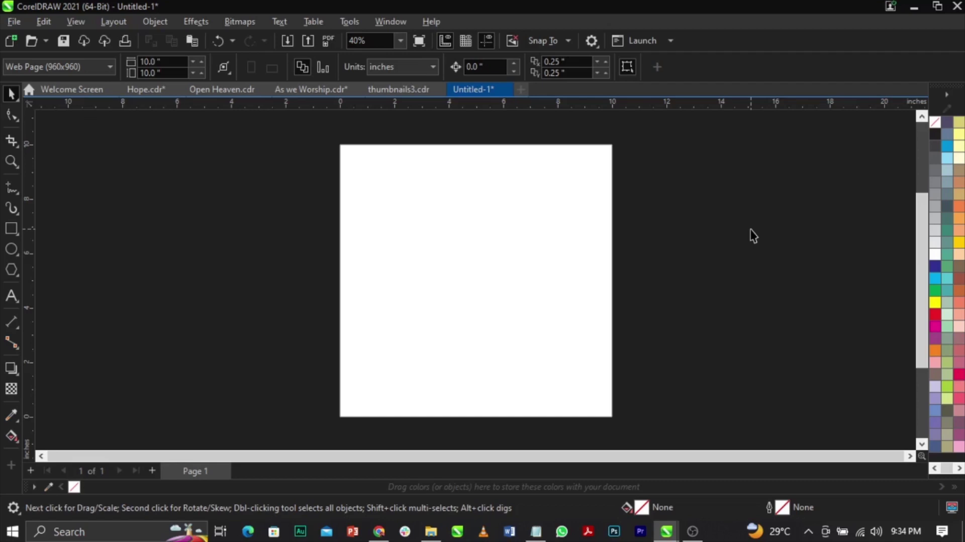
Choose all seven image files from the Blessed Hope folder in Downloads for import, leaving out the text file
left_click(20, 21)
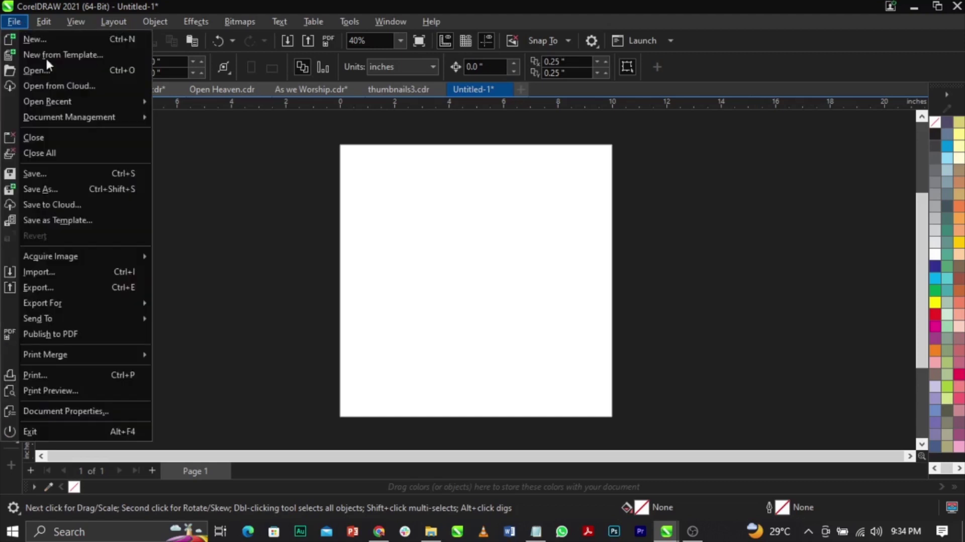
left_click(69, 274)
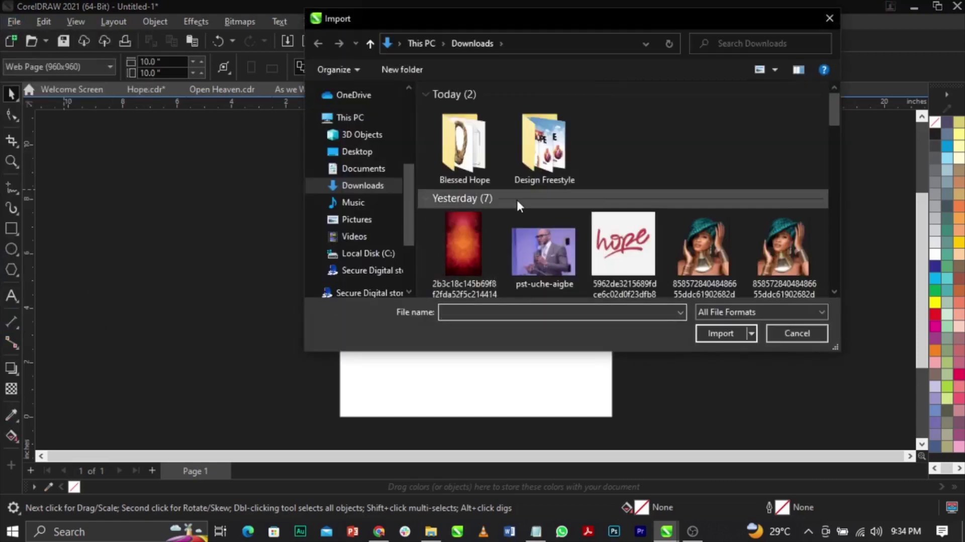
double_click(489, 170)
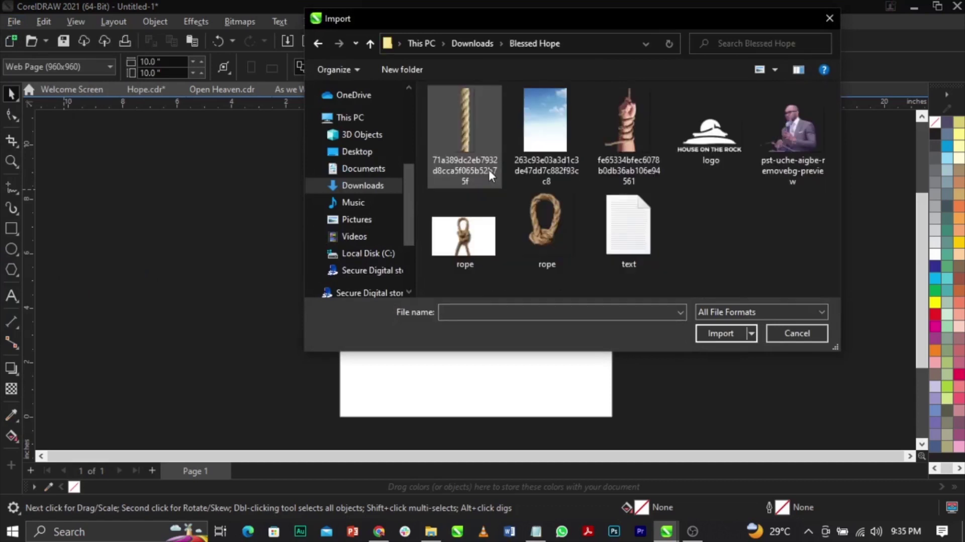
left_click(465, 148)
left_click(537, 141, "ctrl")
left_click(596, 138, "ctrl")
left_click(690, 147, "ctrl")
left_click(784, 135, "ctrl")
left_click(465, 233, "ctrl")
left_click(553, 236, "ctrl")
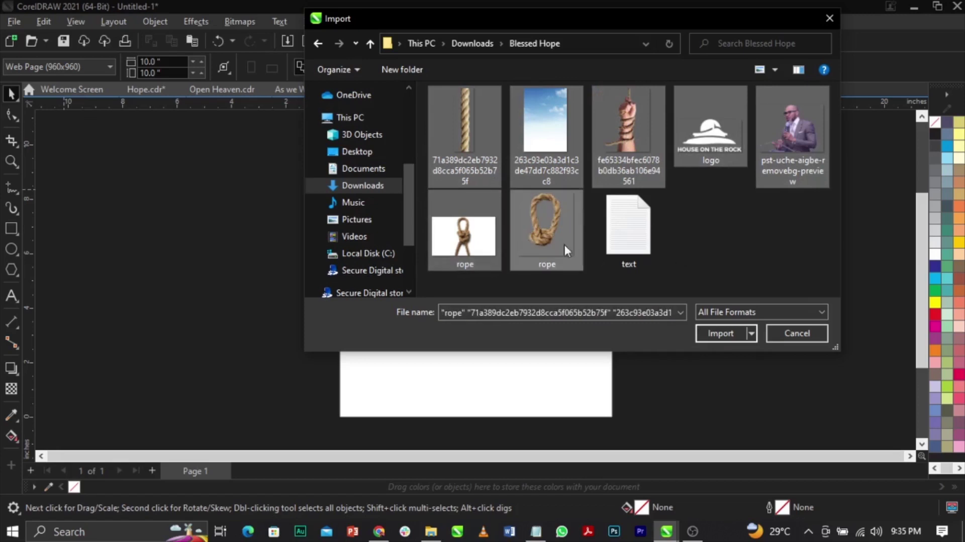
left_click(703, 335)
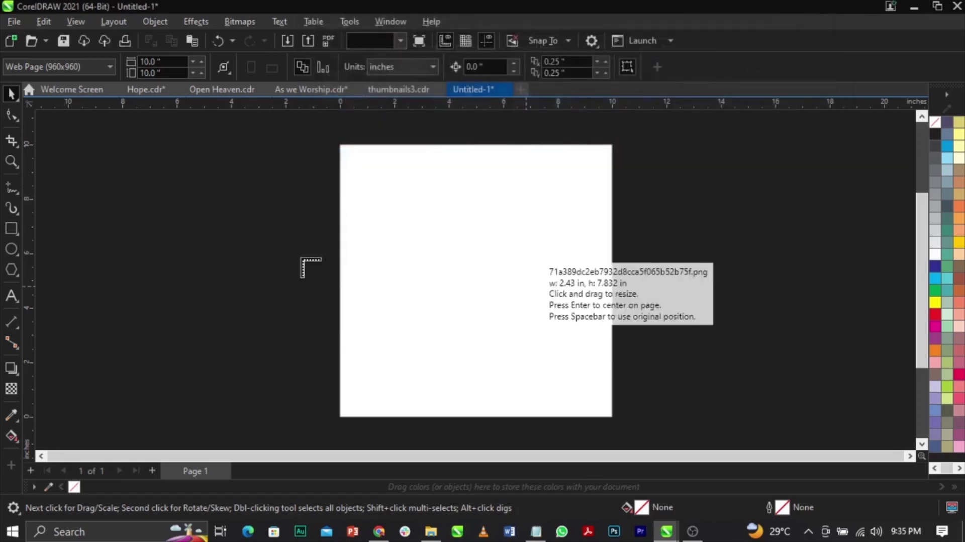
Place the seven imported images one by one on the empty workspace beside the page
left_click(178, 200)
left_click(150, 247)
left_click(182, 312)
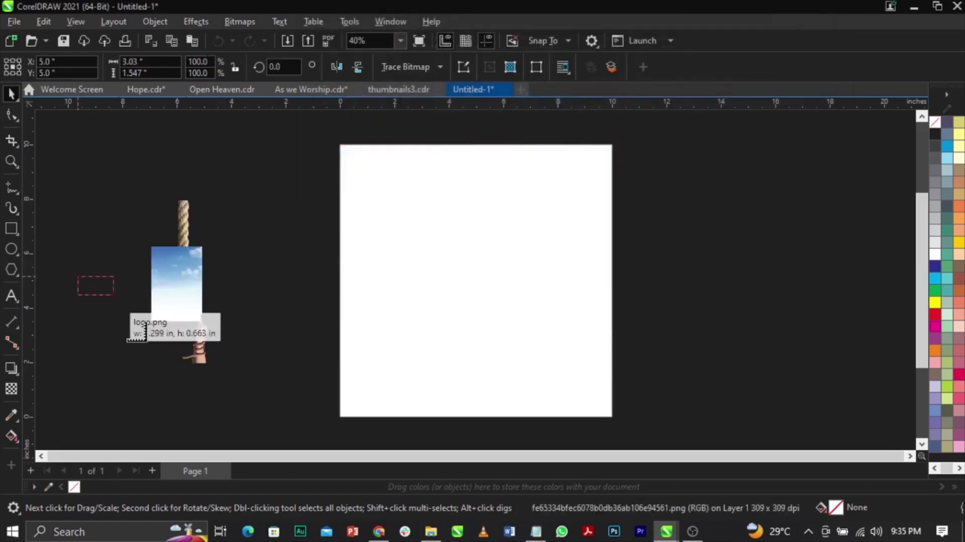
left_click(77, 274)
left_click(78, 187)
left_click(96, 153)
left_click(150, 160)
key("Escape")
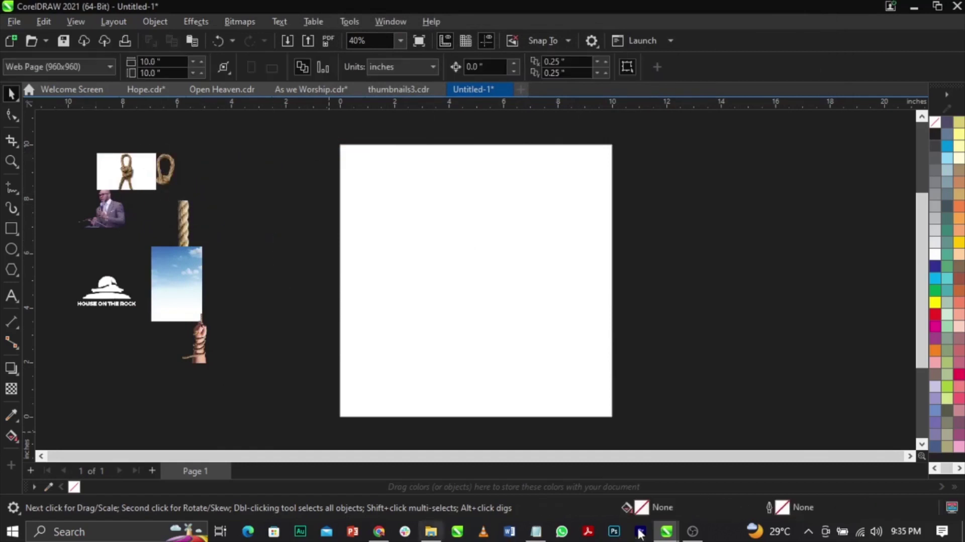
Switch to Notepad to review the flyer text and its list of fonts, and return to CorelDRAW
left_click(536, 531)
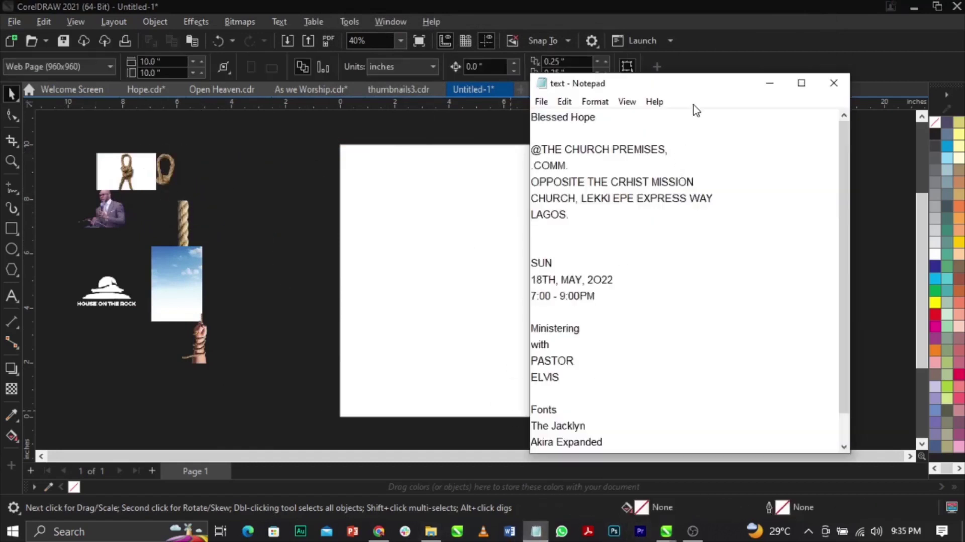
left_click_drag(698, 89, 764, 60)
scroll(733, 318, "down", 1)
left_click_drag(699, 422, 595, 347)
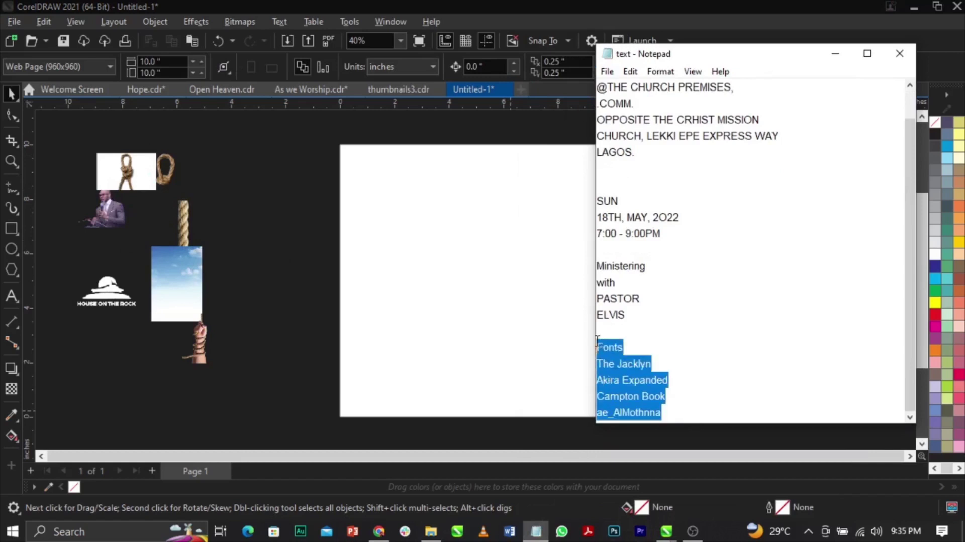
left_click(314, 307)
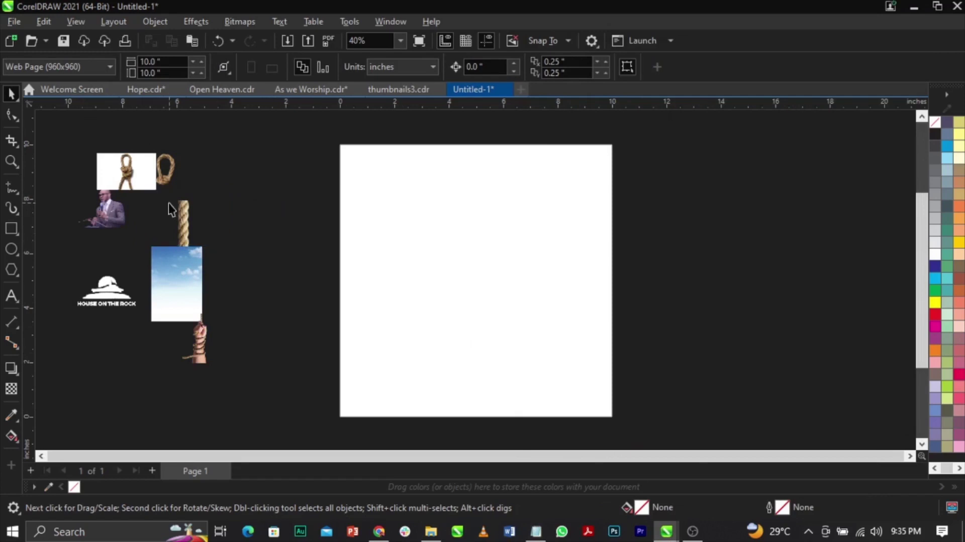
Move the rope photo with the white background clear of the other images and inspect its knot up close
scroll(101, 166, "up", 2)
scroll(99, 158, "up", 2)
left_click_drag(99, 159, 357, 159)
left_click_drag(439, 204, 582, 230)
scroll(460, 153, "up", 2)
scroll(448, 243, "down", 2)
scroll(633, 256, "up", 2)
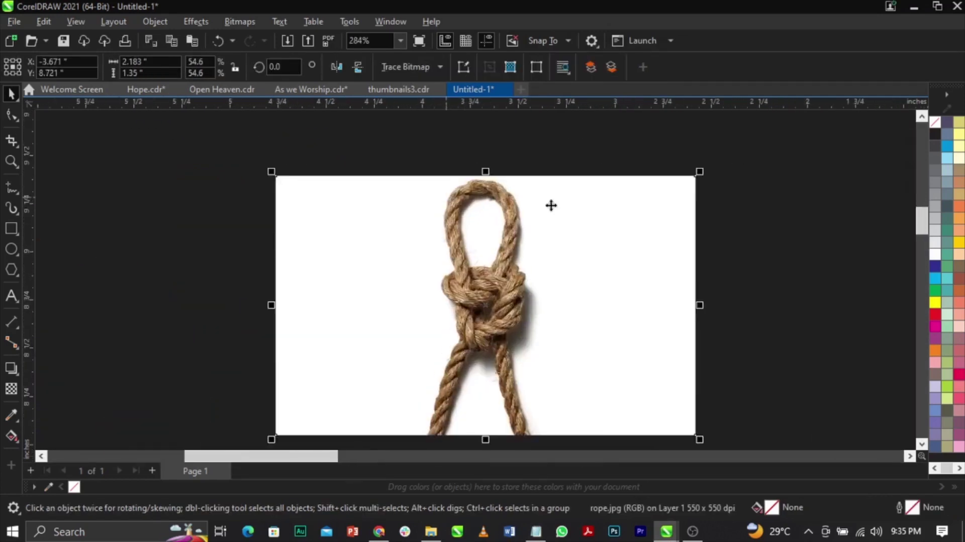
scroll(484, 193, "down", 2)
Overlay the cut-out rope loop on the rope photo and set it beside the knot for comparison
left_click_drag(233, 241, 778, 308)
scroll(627, 243, "up", 2)
left_click(505, 284)
left_click_drag(579, 395, 566, 395)
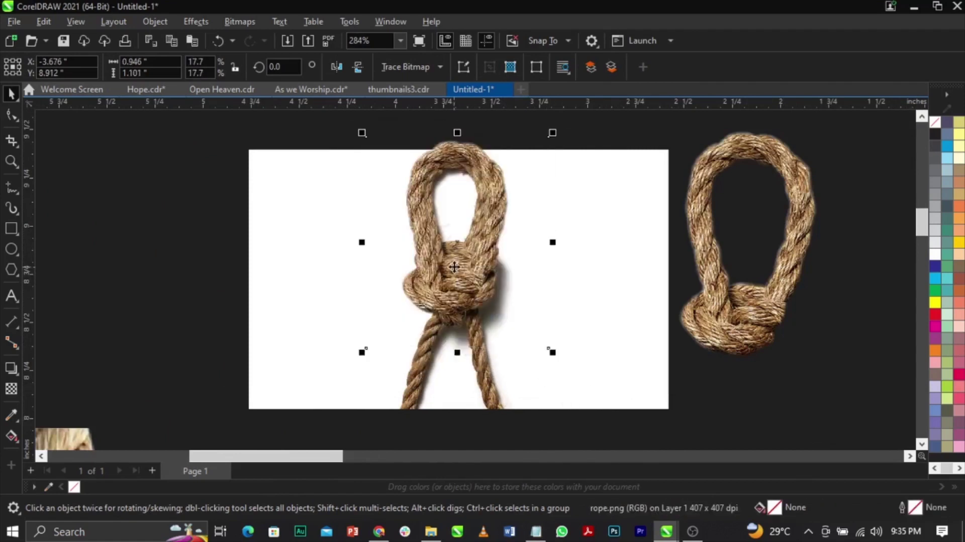
scroll(488, 243, "up", 2)
left_click_drag(222, 317, 207, 313)
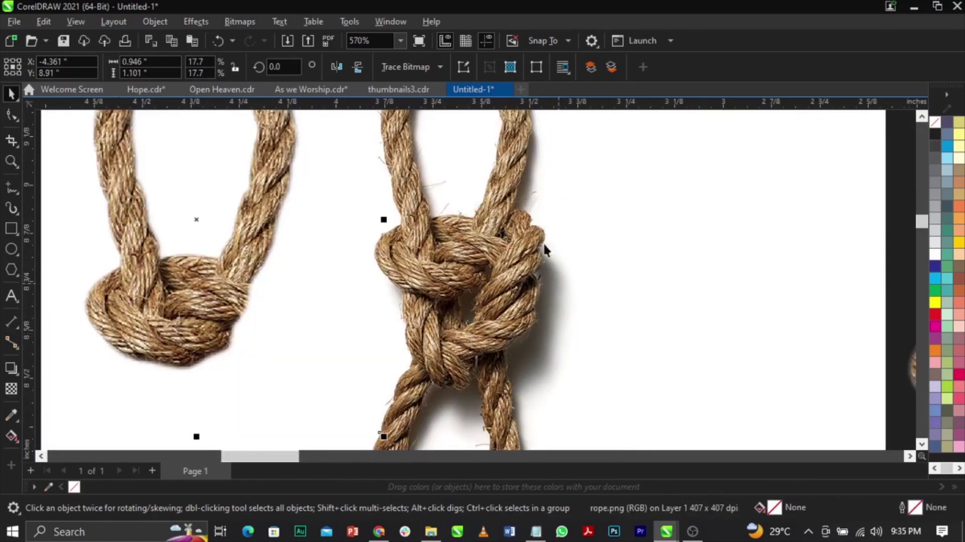
Delete the rope photo with the white background, and move the cut-out rope loop closer to the page and enlarge it
scroll(471, 294, "down", 2)
left_click(556, 293)
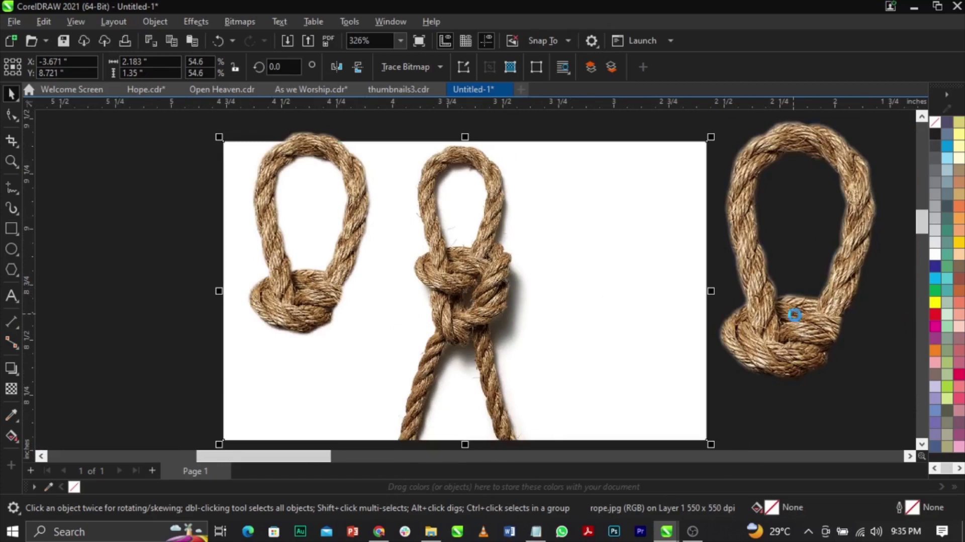
key("Delete")
scroll(512, 261, "down", 3)
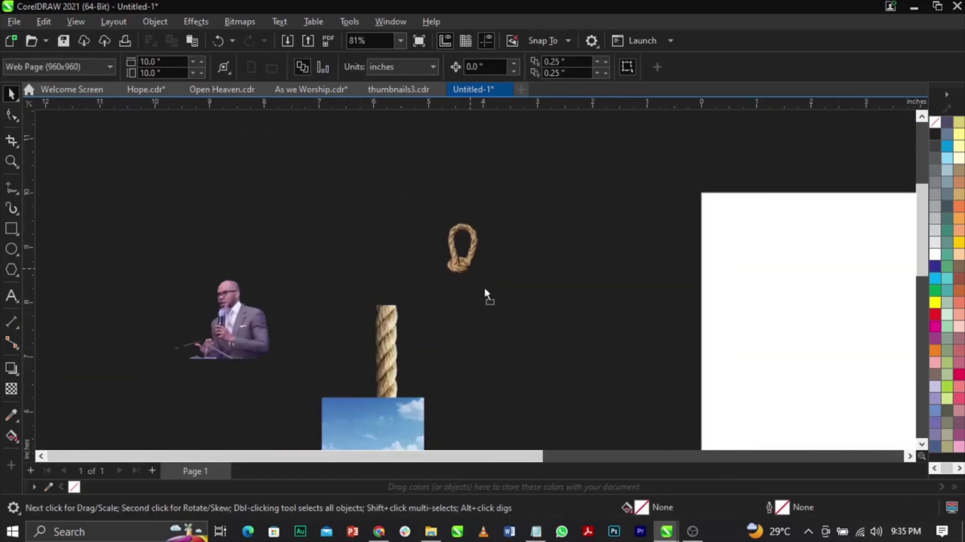
left_click_drag(463, 254, 561, 403)
left_click_drag(587, 367, 617, 347)
scroll(580, 311, "down", 3)
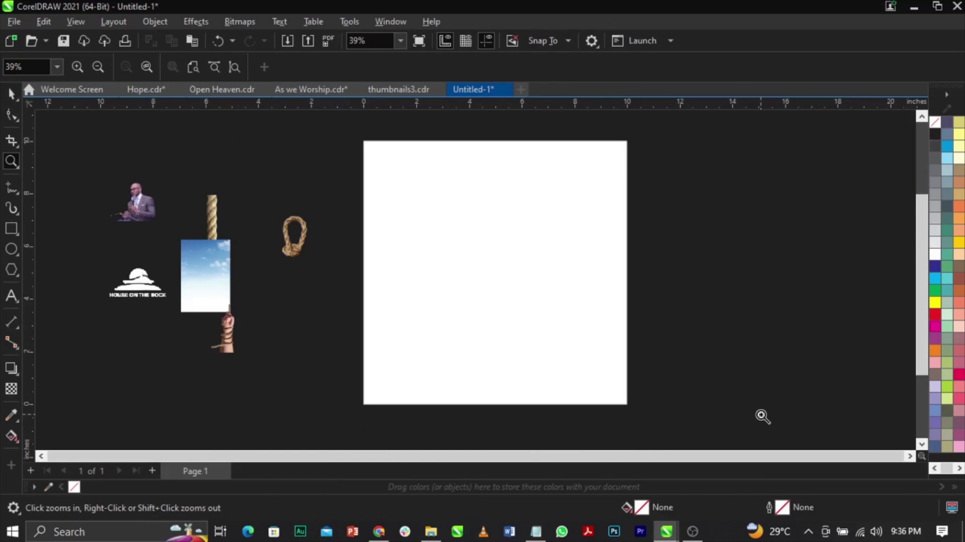
Move the sky image onto the page, enlarge it to about 10.19 × 14.98 inches and shift it to expose part of the rectangle
key("space")
left_click_drag(196, 260, 509, 341)
left_click_drag(538, 303, 689, 150)
left_click_drag(550, 242, 635, 241)
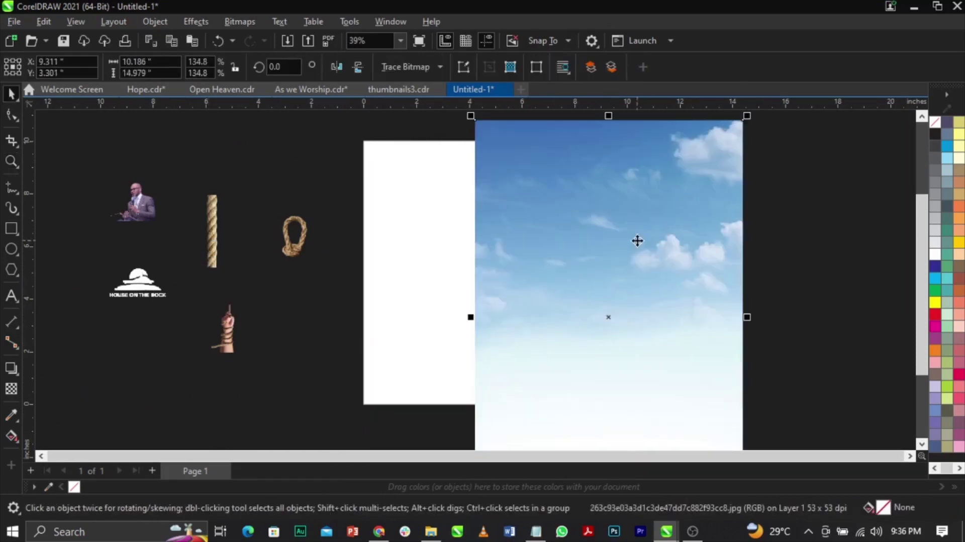
left_click_drag(559, 269, 580, 263)
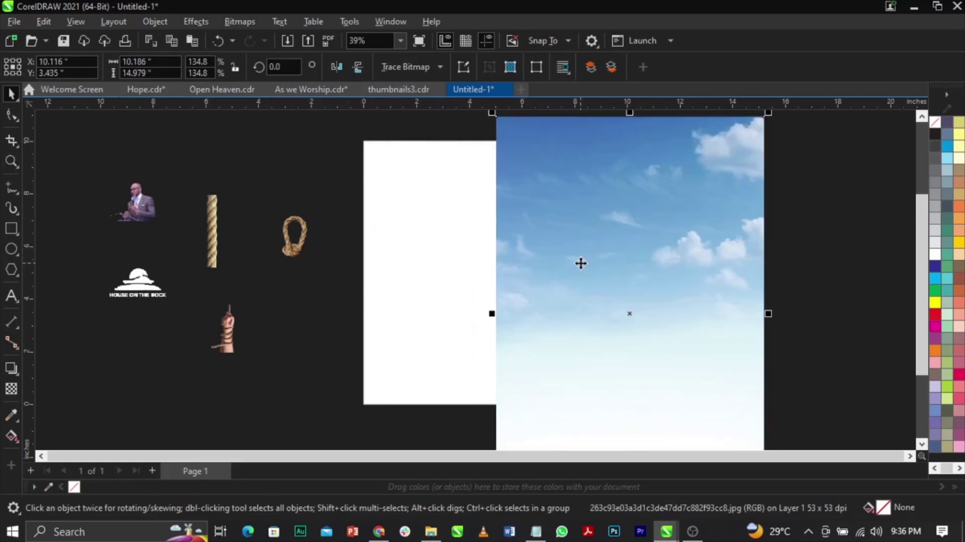
PowerClip the sky image inside the 10 × 10 inch rectangle
right_click(580, 263)
left_click(641, 304)
left_click(423, 266)
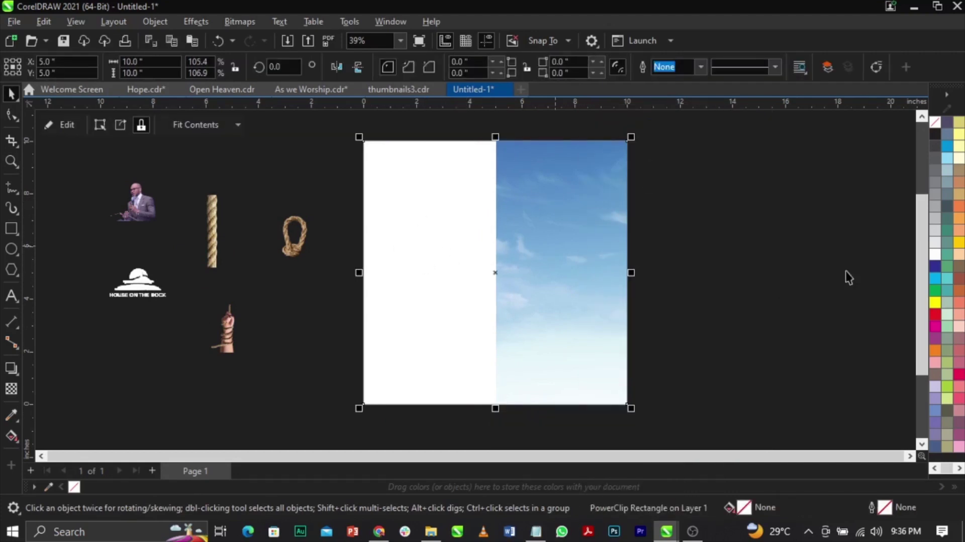
left_click(830, 235)
Open the PowerClip contents for editing, shift the sky image to cover the frame and enlarge it to about 10.77 × 15.83 inches
left_click(519, 190)
right_click(519, 190)
mouse_move(578, 119)
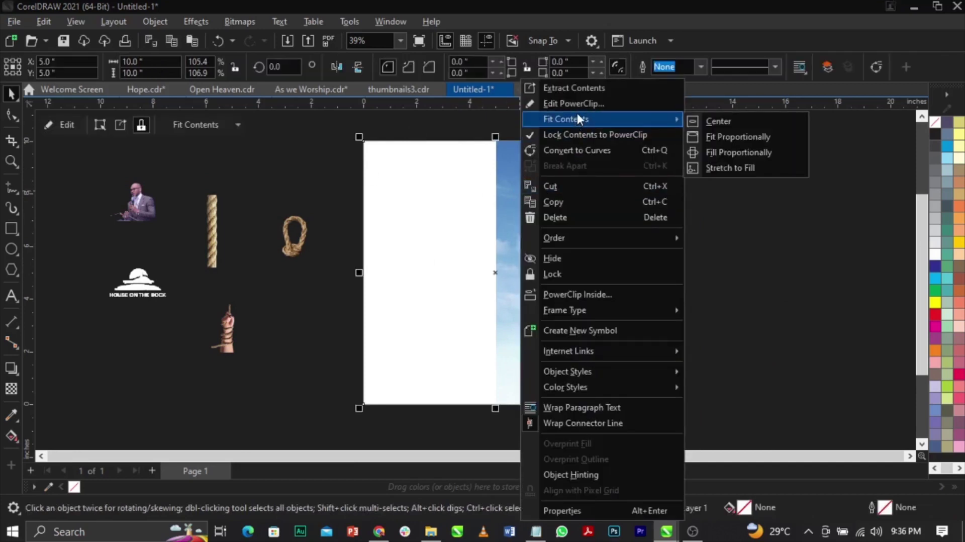
left_click(577, 104)
left_click(542, 263)
left_click_drag(549, 262, 581, 270)
scroll(581, 270, "down", 2)
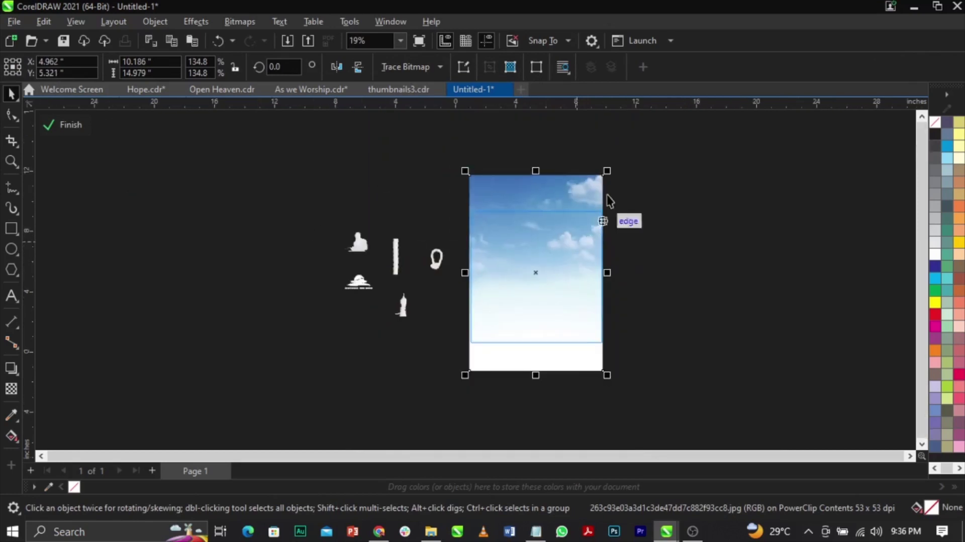
scroll(625, 150, "up", 2)
left_click_drag(589, 191, 600, 180)
scroll(536, 237, "down", 2)
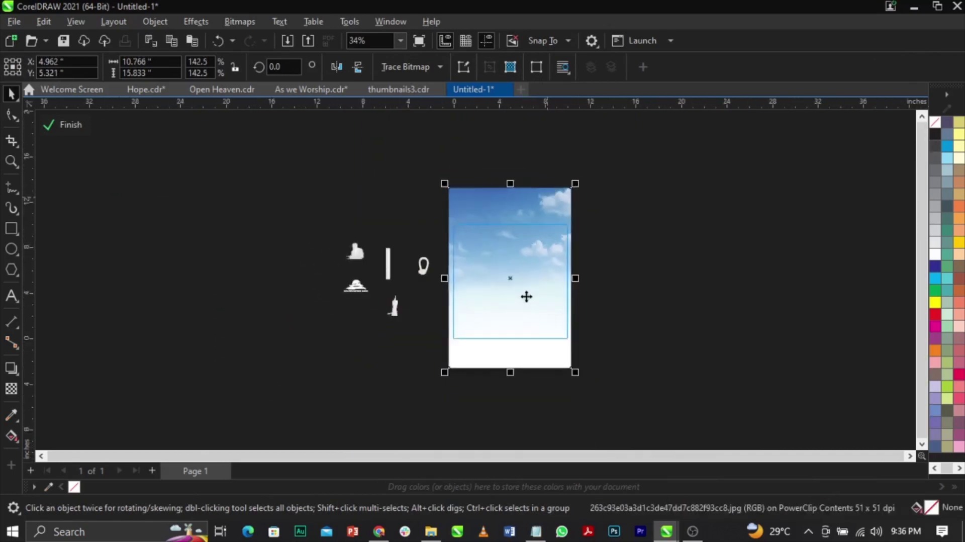
scroll(540, 209, "up", 2)
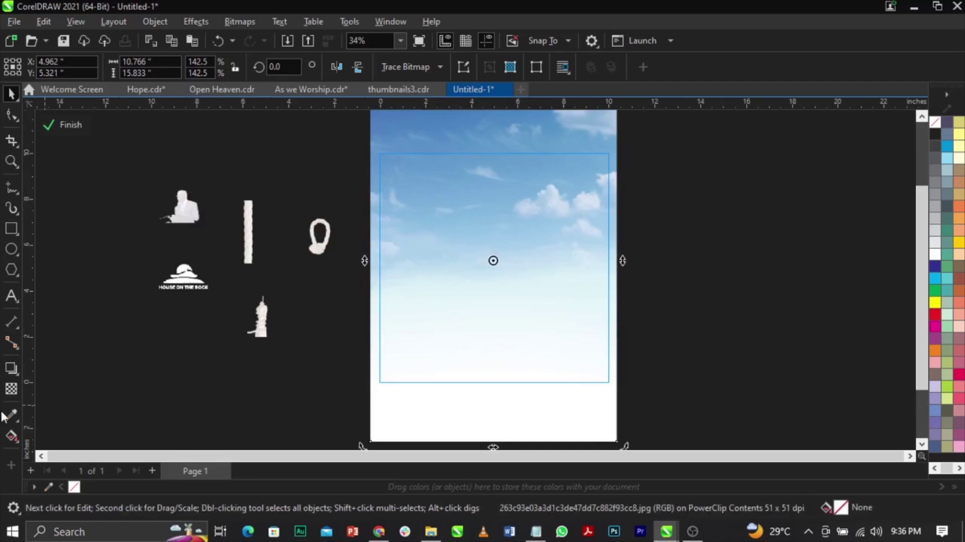
Apply a fountain transparency that fades the sky image downward into white, and finish editing the PowerClip
left_click(9, 393)
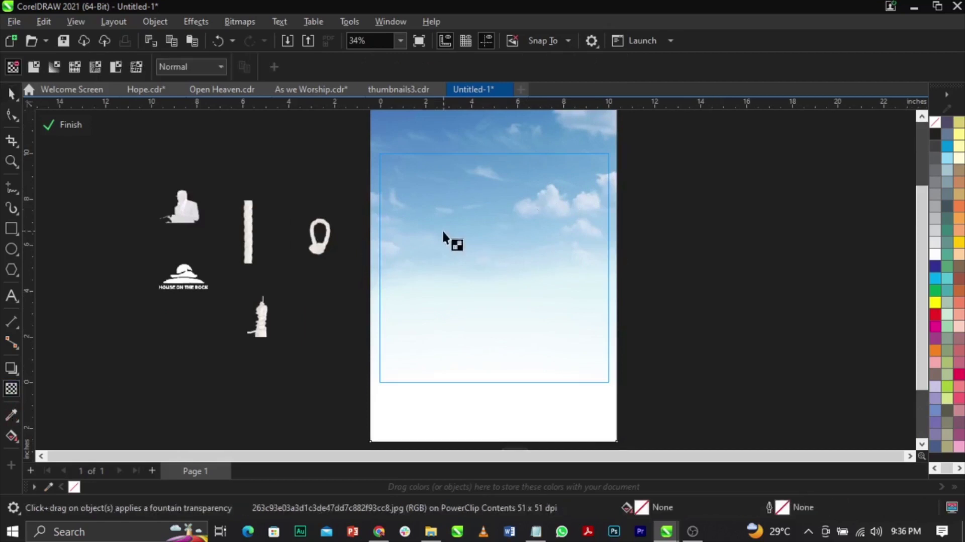
left_click_drag(509, 208, 509, 309)
left_click_drag(509, 208, 510, 196)
key("space")
key("space")
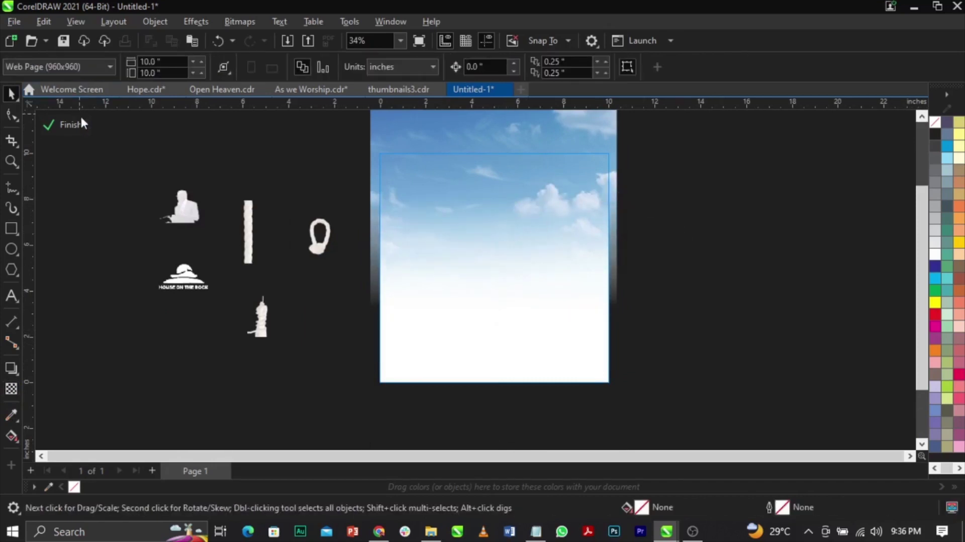
left_click(71, 124)
left_click(723, 232)
scroll(508, 222, "up", 1)
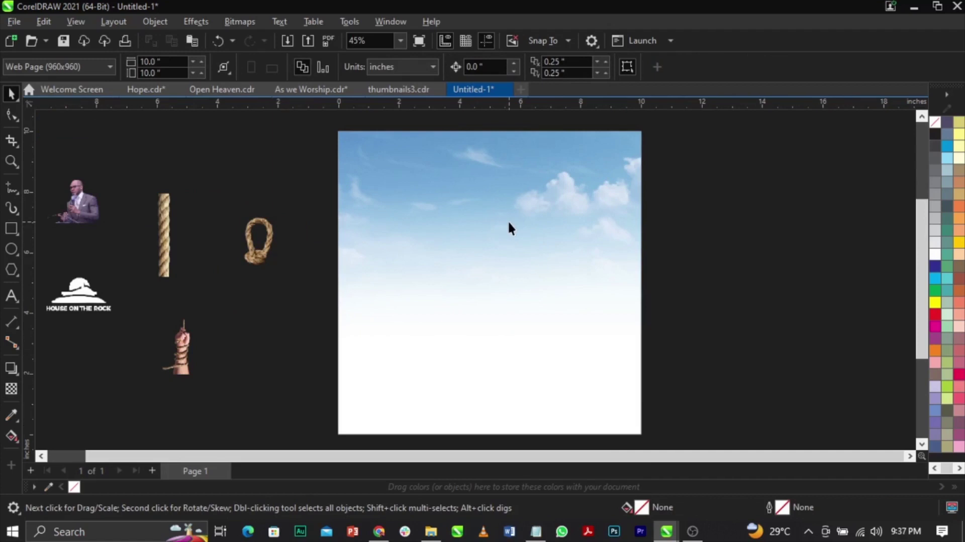
Switch to the text file in Notepad and copy the flyer text from "Blessed Hope" through the pastor's name, without the font list
left_click(535, 531)
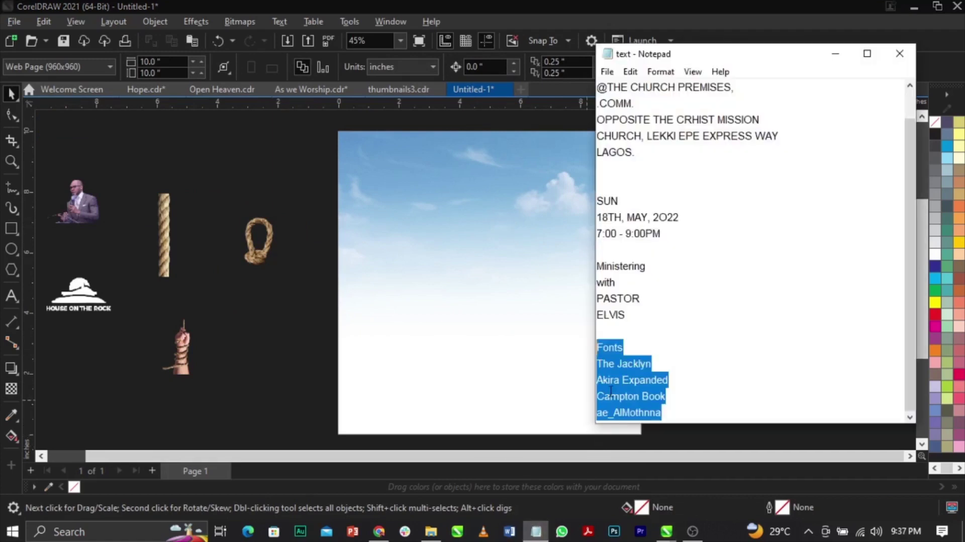
left_click(670, 314)
scroll(655, 281, "up", 1)
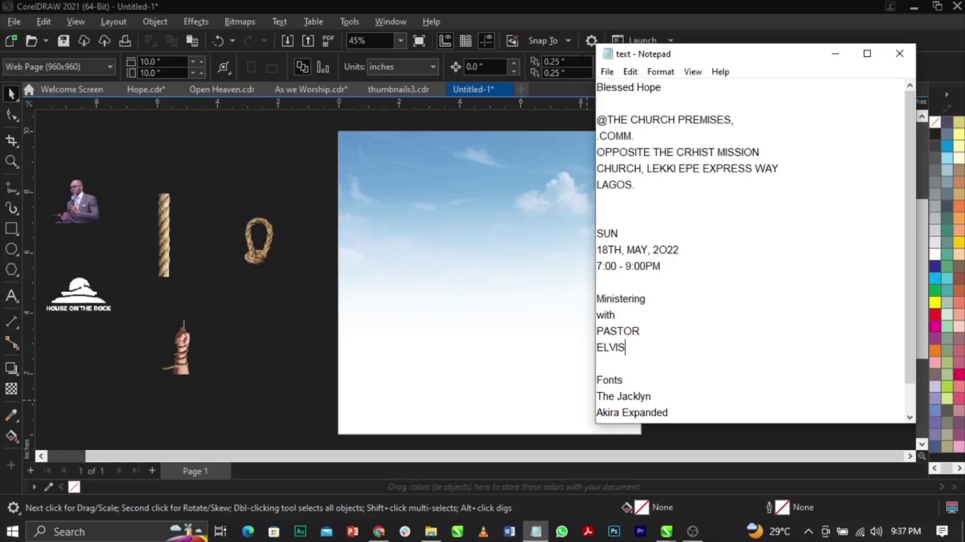
left_click_drag(605, 93, 694, 99)
left_click(694, 99)
double_click(639, 90)
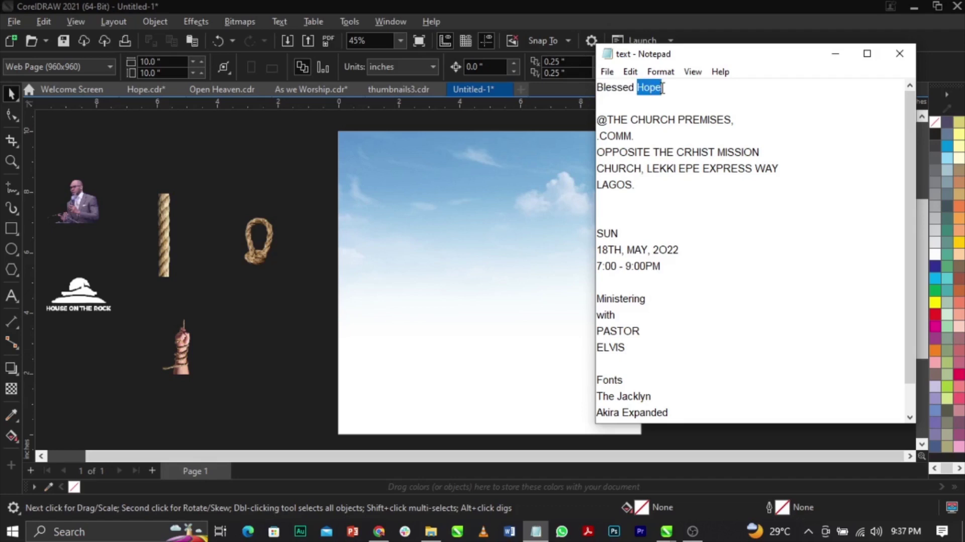
left_click(662, 88)
left_click_drag(597, 88, 688, 340)
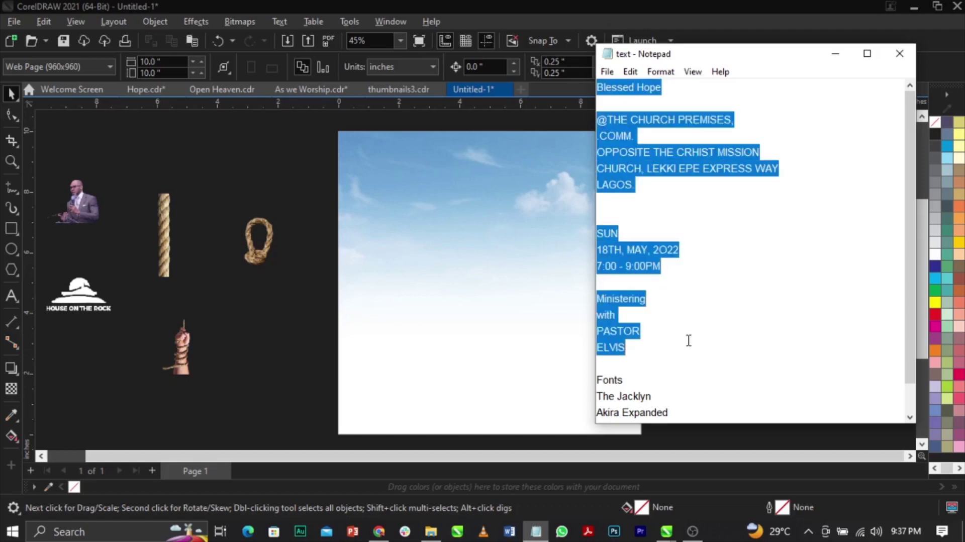
left_click(270, 334)
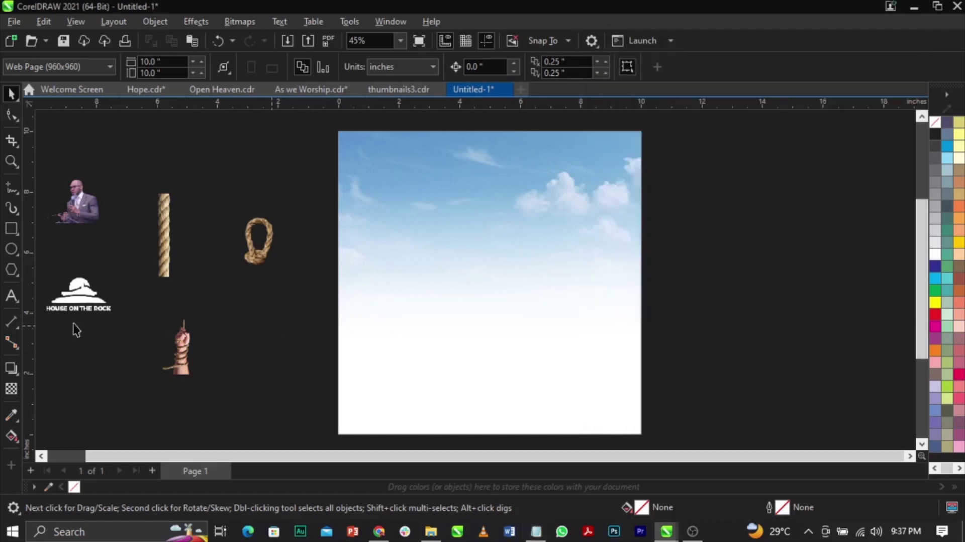
Paste the copied flyer text as artistic text beside the page, fill it white and move it slightly higher
left_click(11, 296)
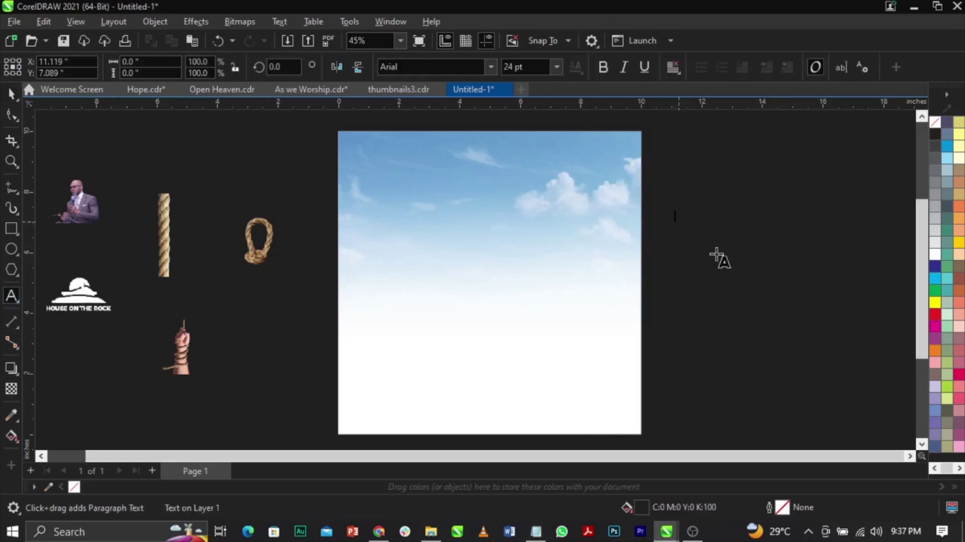
key("ctrl+v")
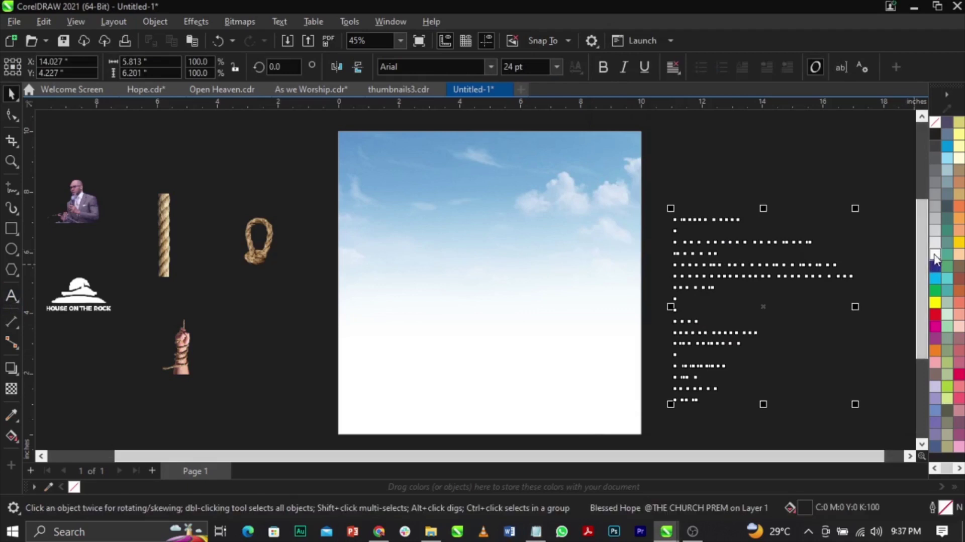
left_click(934, 254)
left_click_drag(737, 257, 749, 209)
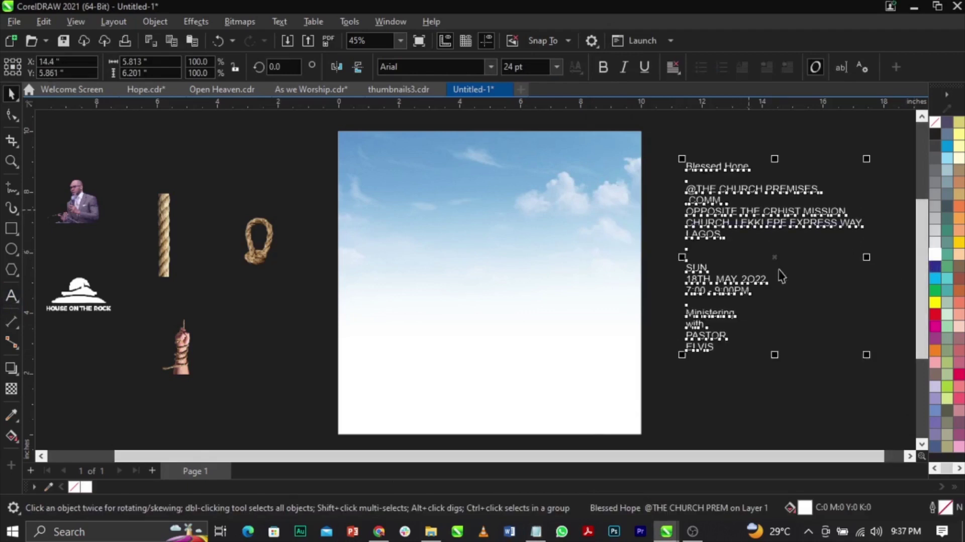
Cut "Blessed Hope" out of the text block and place it on the sky background as a separate text object
left_click(647, 189)
double_click(714, 165)
left_click_drag(753, 171, 532, 243)
key("ctrl+space")
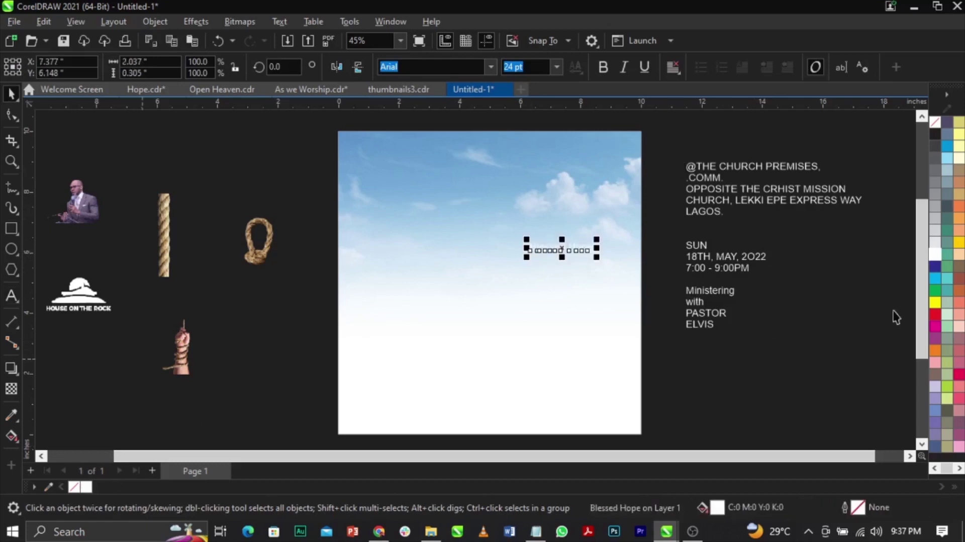
Fill the "Blessed Hope" text with black (C100 M100 Y100 K100), move it toward the page center and enlarge it to about 57.6 pt
scroll(945, 251, "down", 1)
left_click(958, 316)
scroll(558, 238, "up", 2)
left_click_drag(558, 263, 469, 246)
left_click_drag(528, 250, 593, 297)
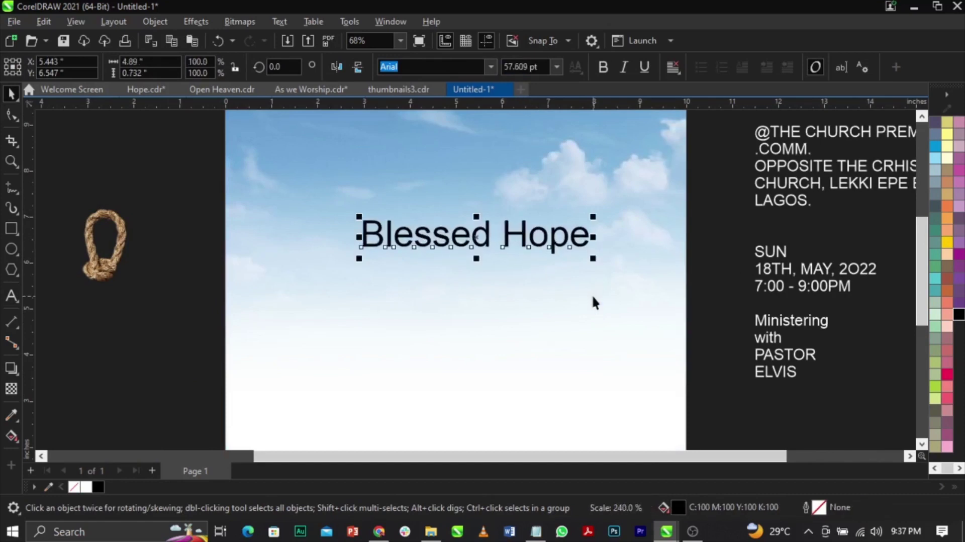
Put "Hope" on a second line under "Blessed" and break the two lines apart into separate text objects
double_click(509, 237)
key("Return")
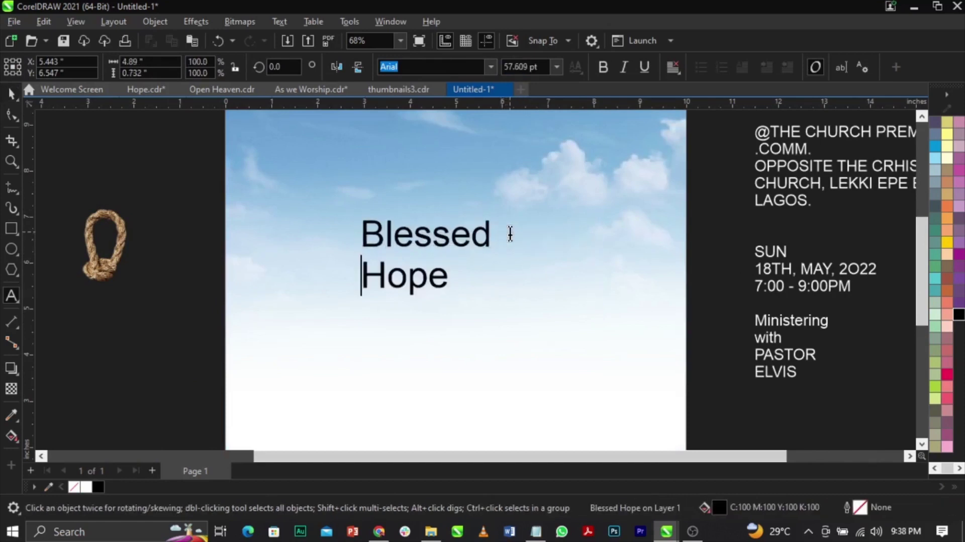
key("ctrl+space")
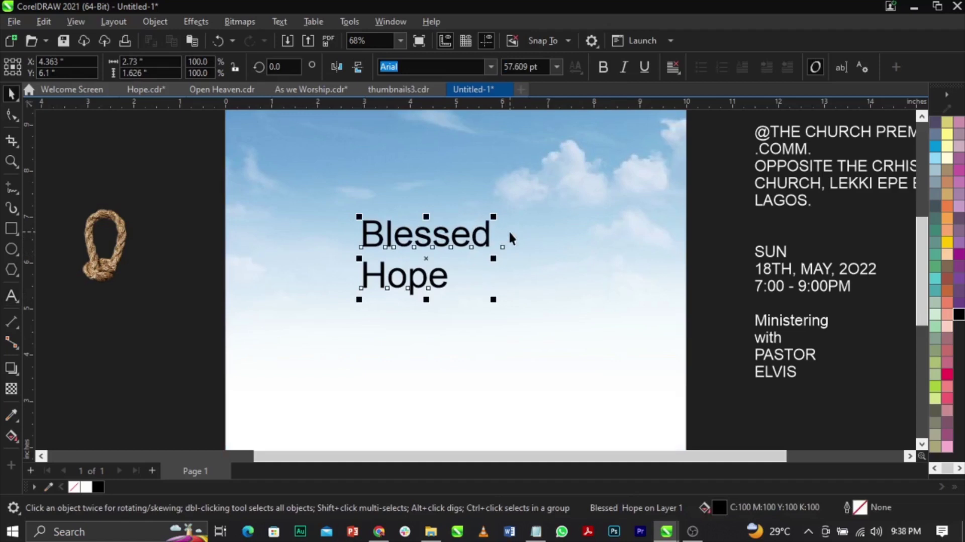
key("ctrl+k")
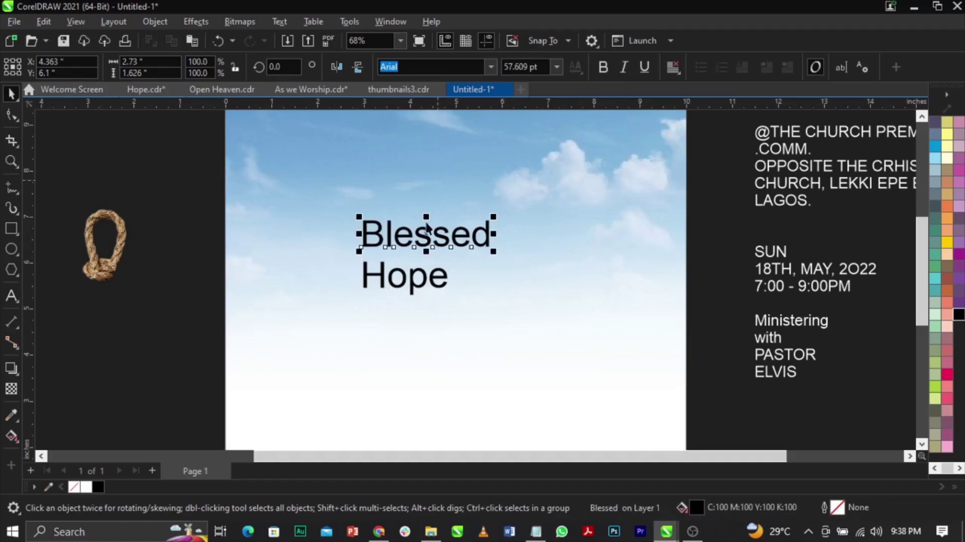
Copy the font name ae_AlMothnna from the Notepad list and apply that font to the word "Blessed"
left_click(536, 530)
left_click(657, 344)
scroll(650, 344, "down", 1)
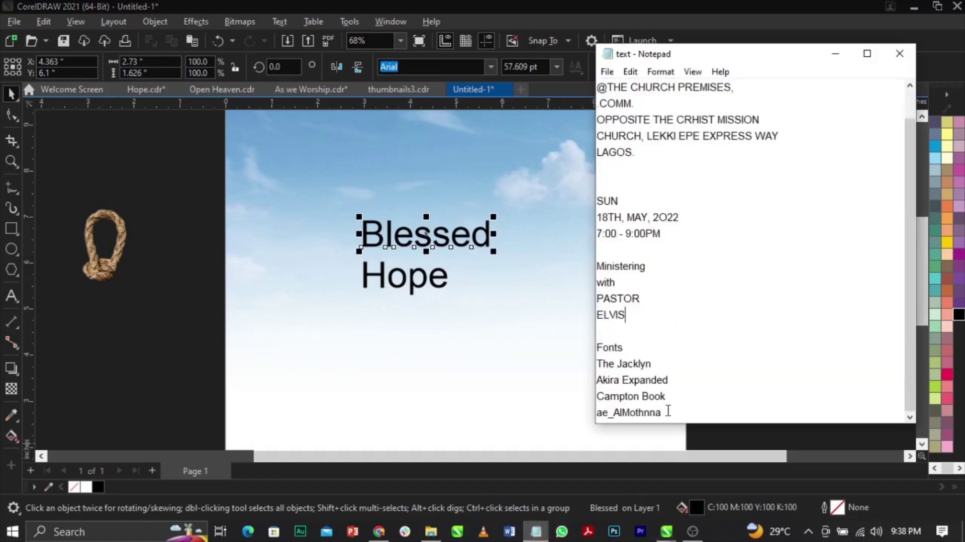
left_click_drag(665, 409, 581, 411)
key("ctrl+c")
left_click(483, 244)
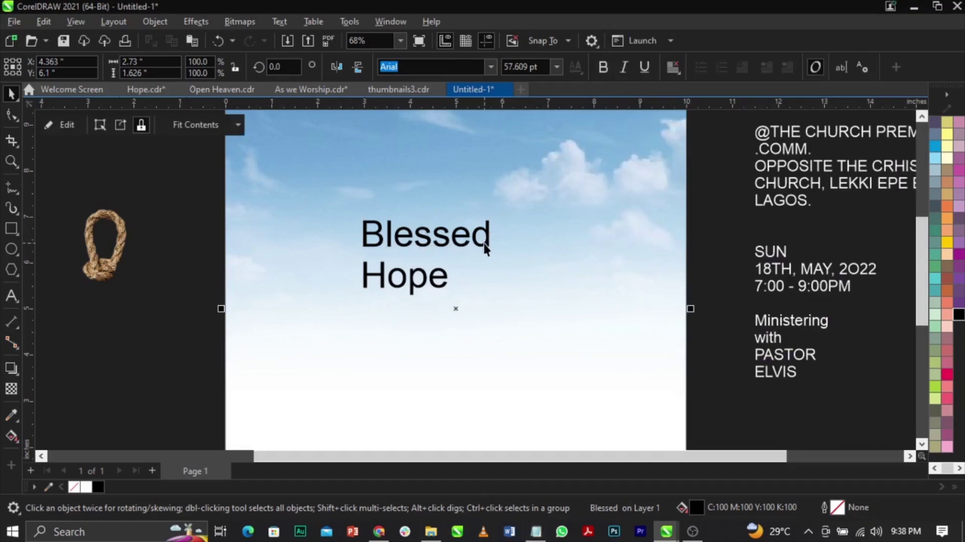
left_click(484, 244)
key("ctrl+v")
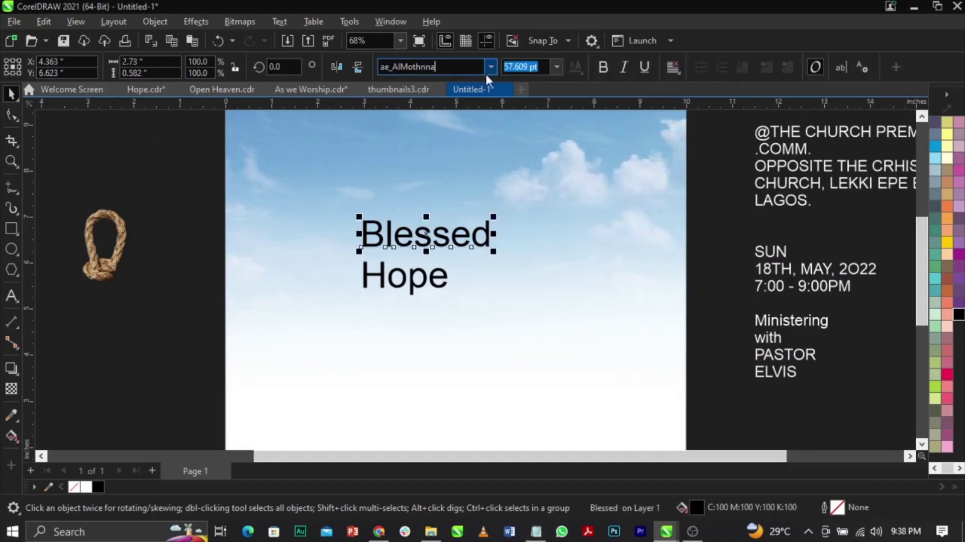
key("Return")
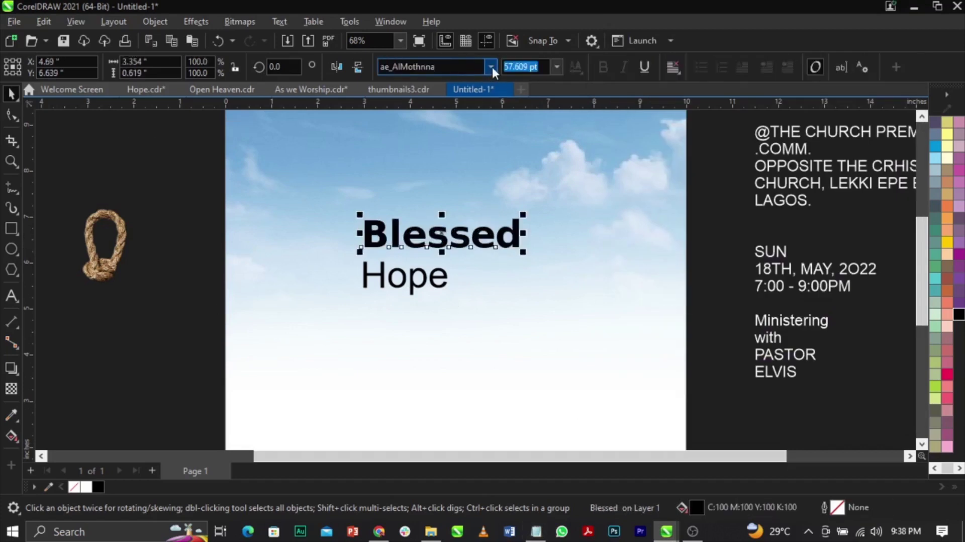
Apply the ae_AlMothnna font to the word "Hope" and enlarge it to about 120.4 pt
left_click(425, 275)
left_click(490, 66)
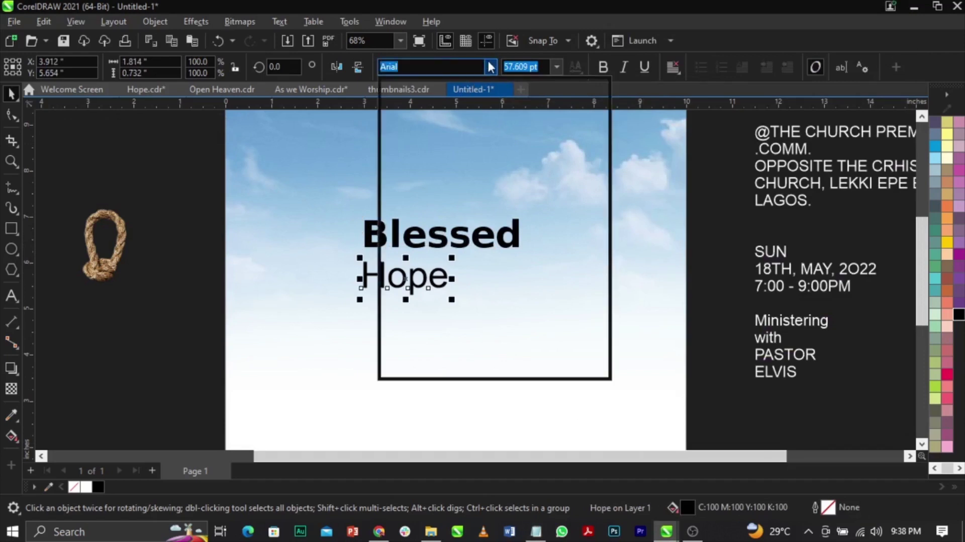
left_click(446, 111)
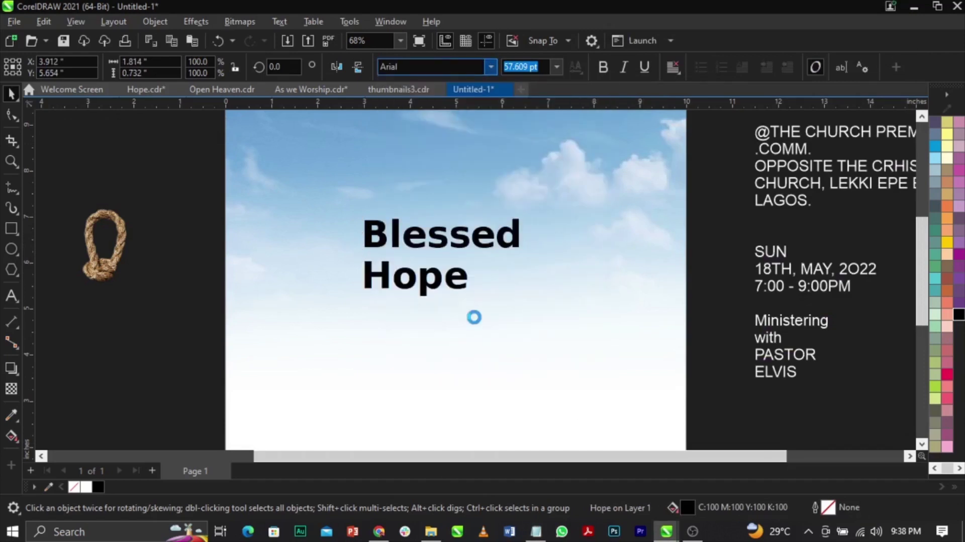
left_click_drag(472, 301, 588, 340)
Change the case of the word "Hope" to UPPERCASE
left_click(544, 318)
double_click(544, 317)
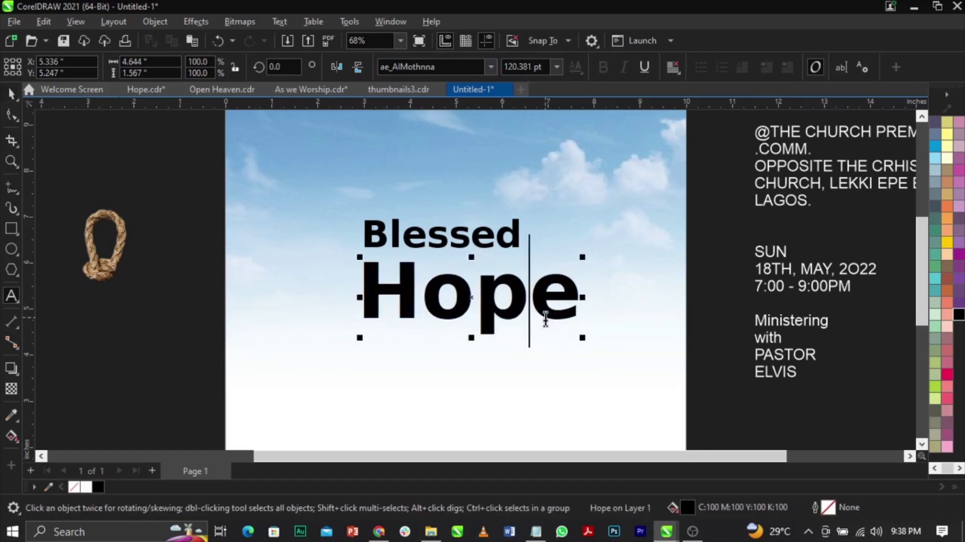
type("a")
key("BackSpace")
key("ctrl+a")
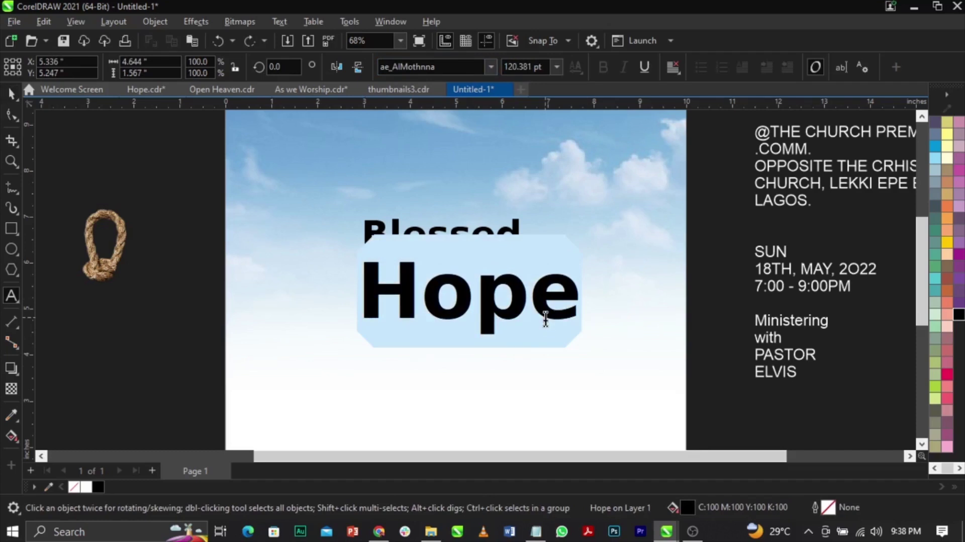
key("shift+F3")
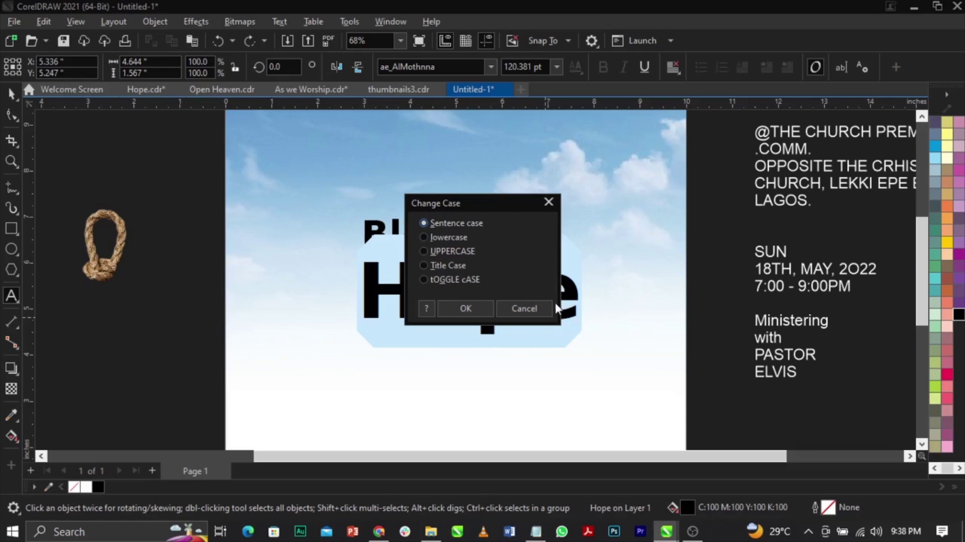
left_click(549, 308)
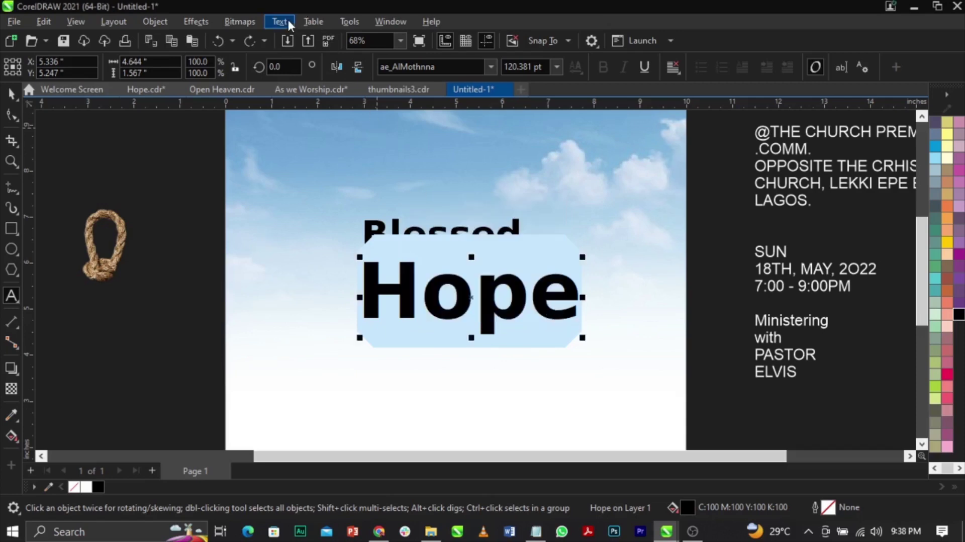
left_click(289, 23)
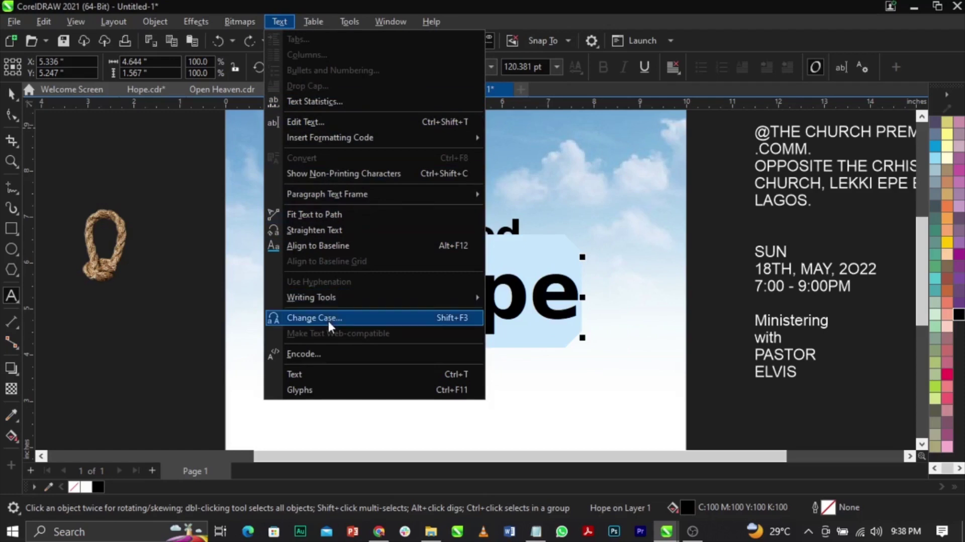
left_click(454, 316)
left_click_drag(500, 207, 278, 206)
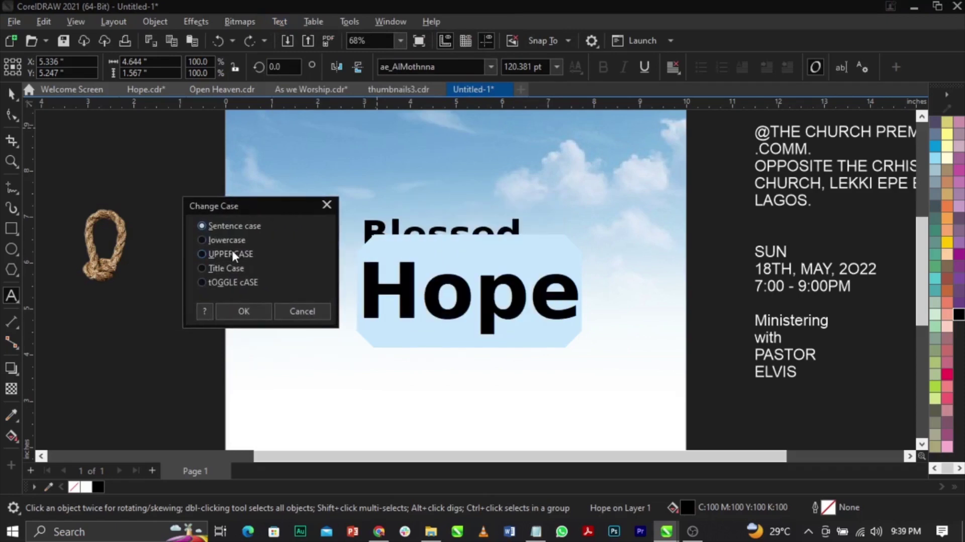
left_click(244, 310)
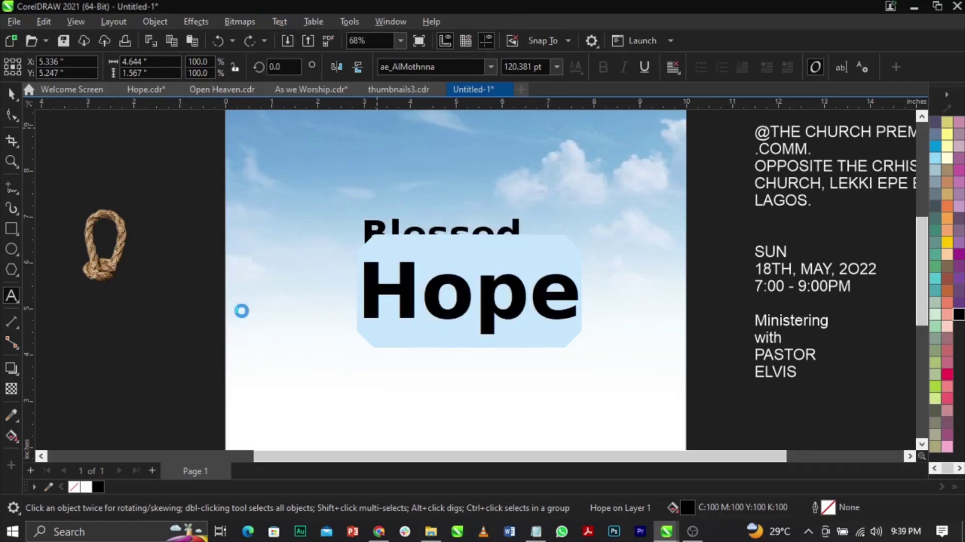
Tighten the letter spacing of the word "Blessed" with the Shape tool to about 2.75 in wide
left_click(506, 234)
scroll(508, 234, "up", 3)
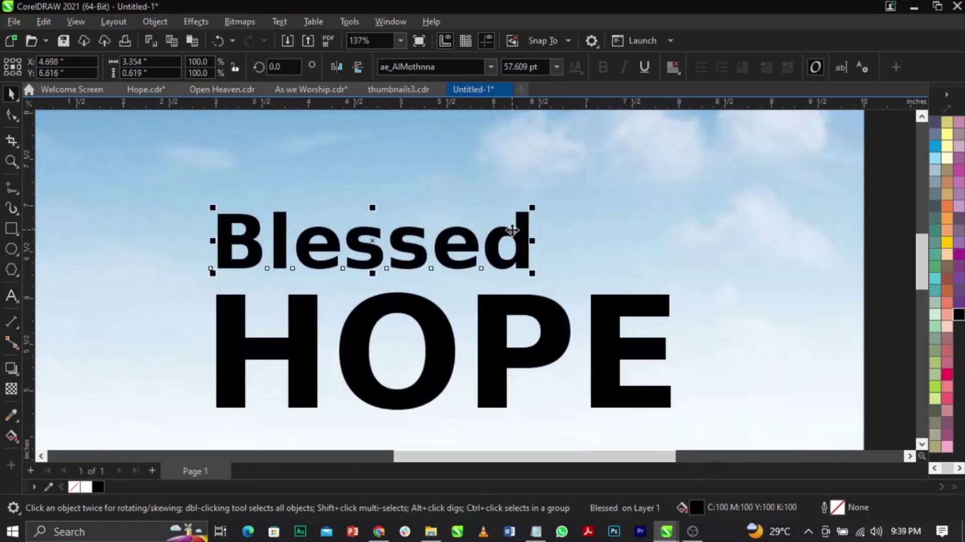
scroll(511, 230, "up", 1)
scroll(511, 229, "down", 2)
scroll(447, 248, "up", 2)
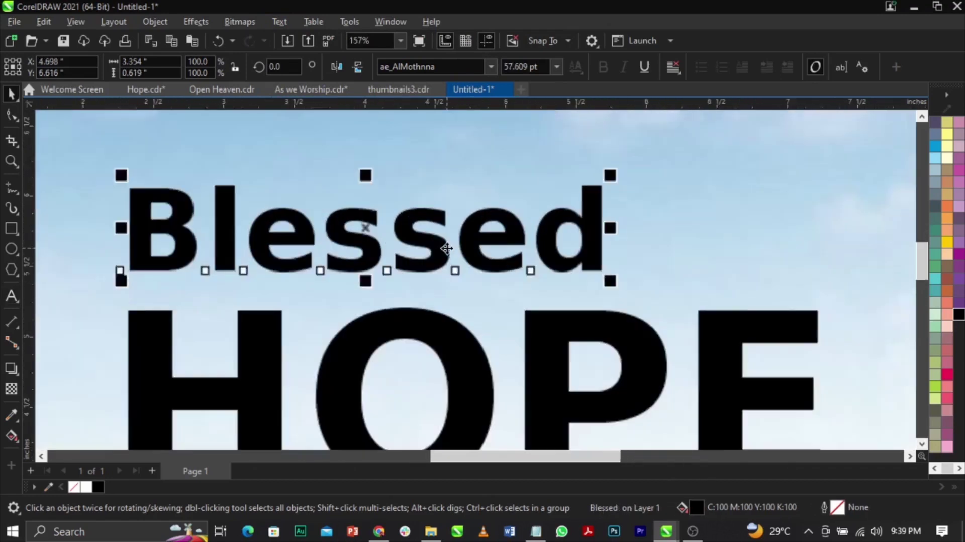
left_click(18, 120)
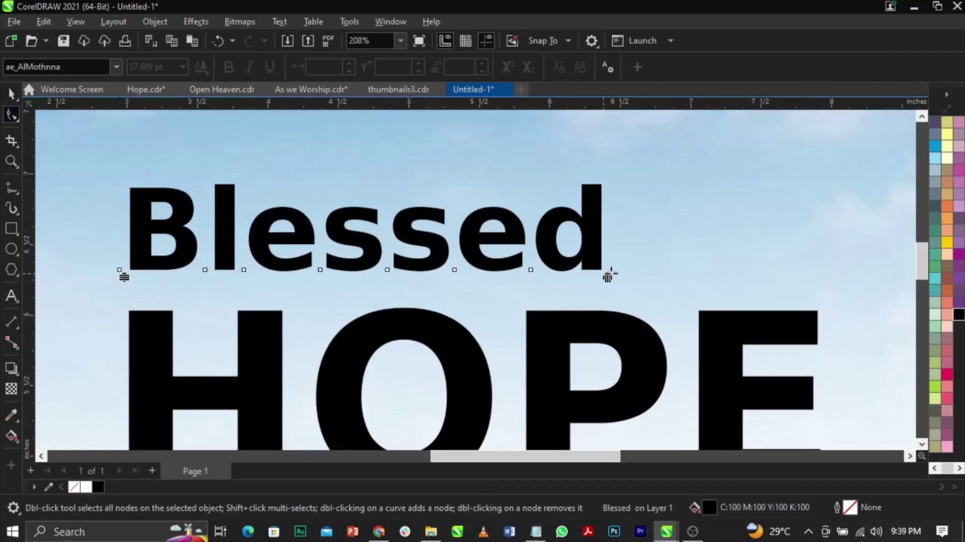
left_click_drag(607, 276, 512, 284)
scroll(505, 236, "down", 1)
scroll(551, 289, "up", 1)
Tighten the letter spacing of the word "HOPE" with the Shape tool to about 4.2 in wide
left_click(562, 294)
scroll(573, 276, "down", 2)
left_click_drag(690, 377, 640, 385)
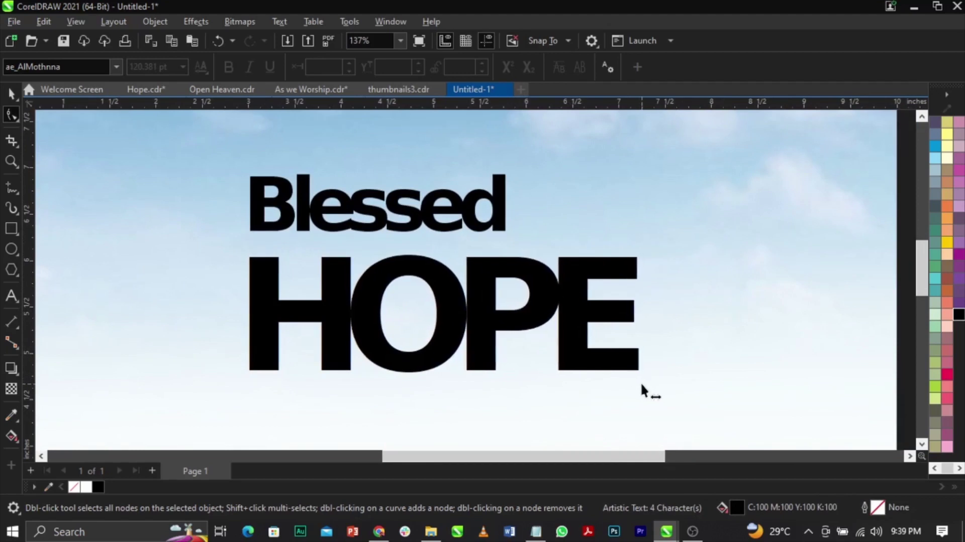
Move "Blessed" down to sit just above "HOPE" and align the left edges of the two words
key("space")
left_click_drag(487, 223, 497, 239)
left_click(522, 275, "shift")
key("l")
left_click(633, 232)
left_click(498, 194)
left_click(500, 200)
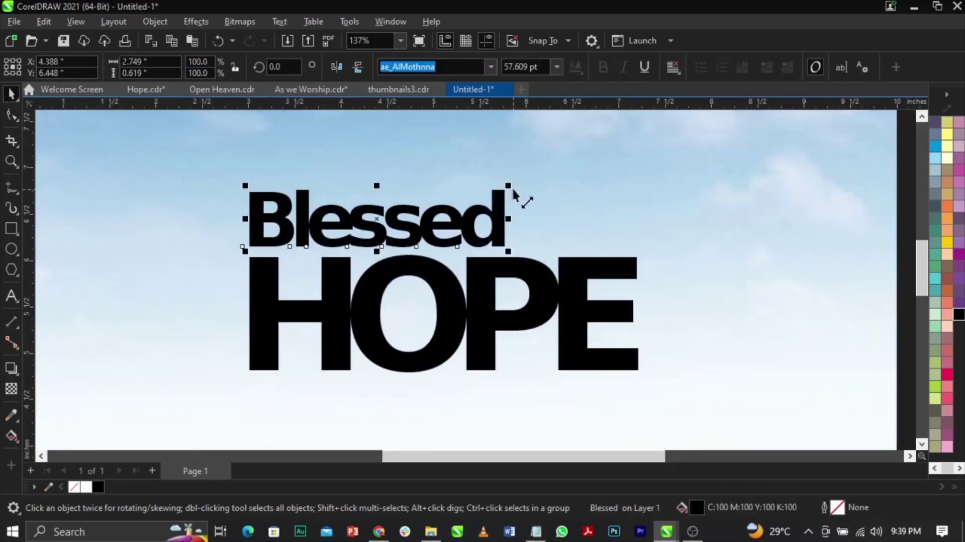
Enlarge "Blessed" to about 66.5 pt and reposition it closely above "HOPE"
left_click_drag(512, 190, 547, 159)
scroll(547, 159, "down", 2)
scroll(527, 195, "up", 1)
scroll(527, 195, "up", 3)
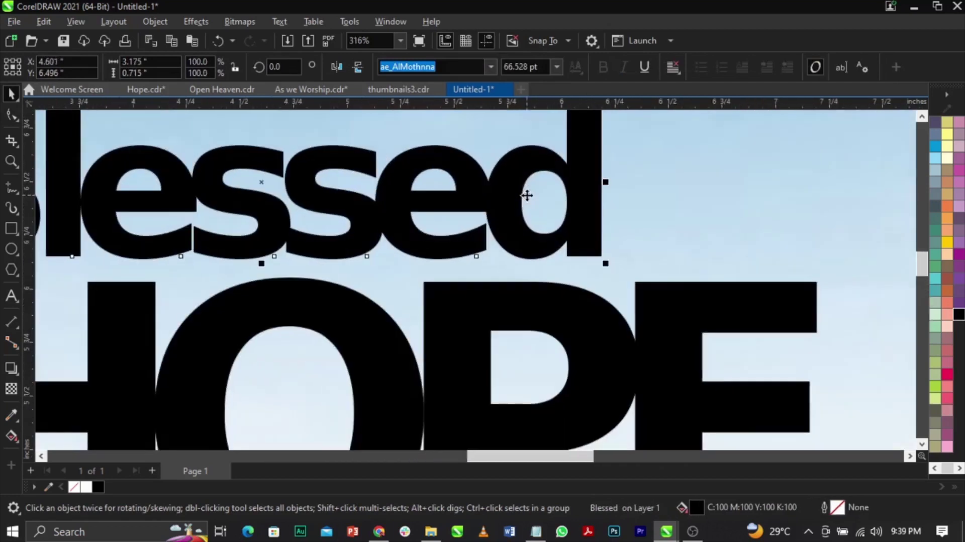
left_click_drag(523, 194, 523, 194)
scroll(523, 194, "down", 2)
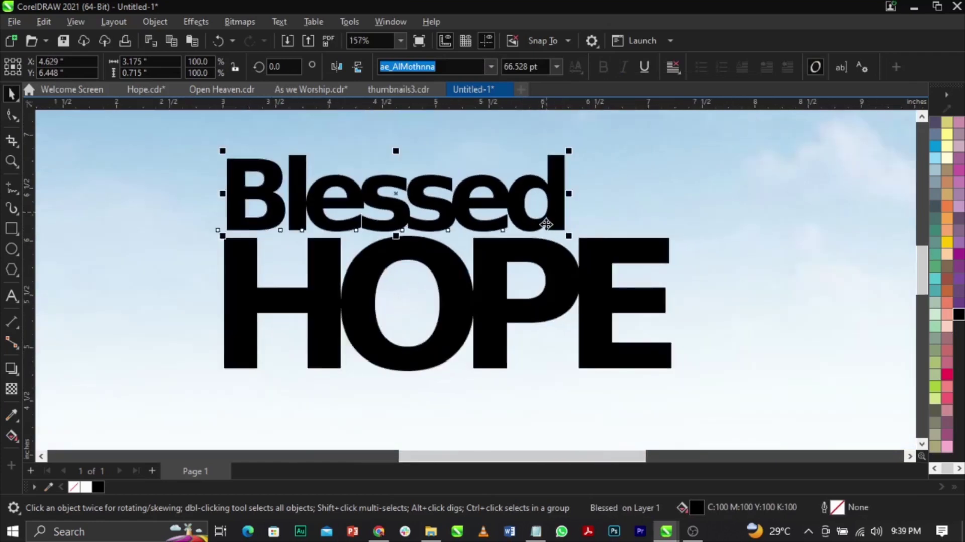
Align "Blessed" to the left edge of "HOPE" and nudge it down to narrow the gap between the lines
left_click(566, 276, "shift")
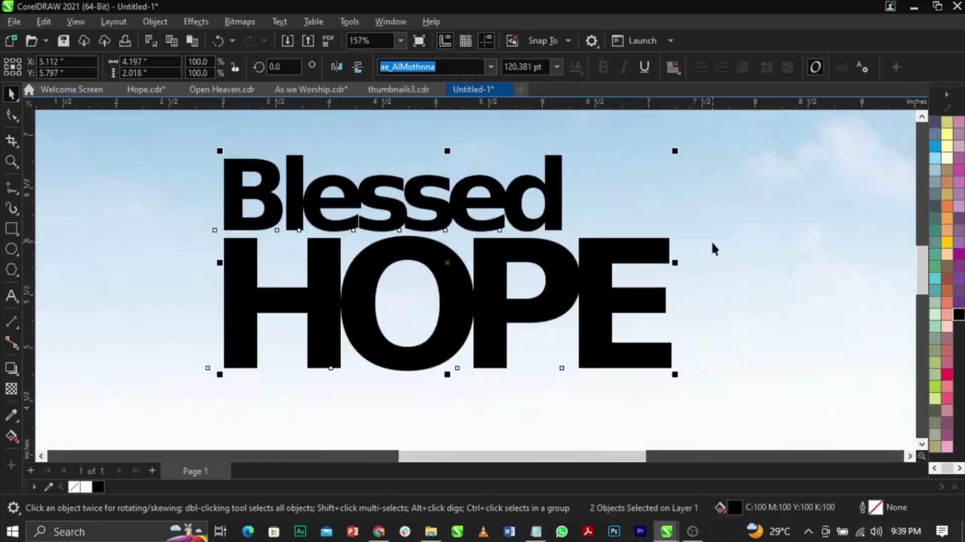
left_click(713, 247)
scroll(610, 212, "up", 2)
left_click_drag(483, 211, 484, 213)
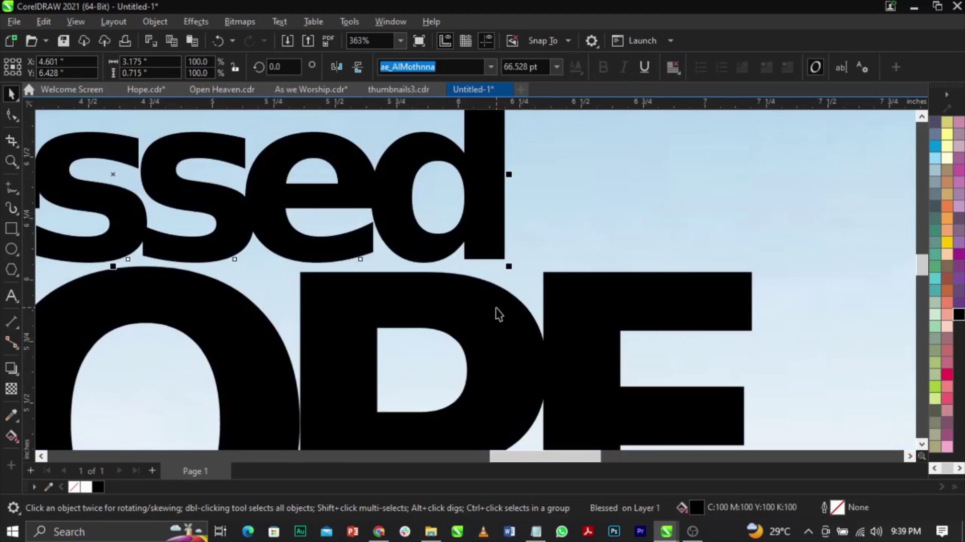
Enlarge both title words together to about 5.12 × 2.44 in, group them, and centre the group on the page
scroll(570, 232, "down", 3)
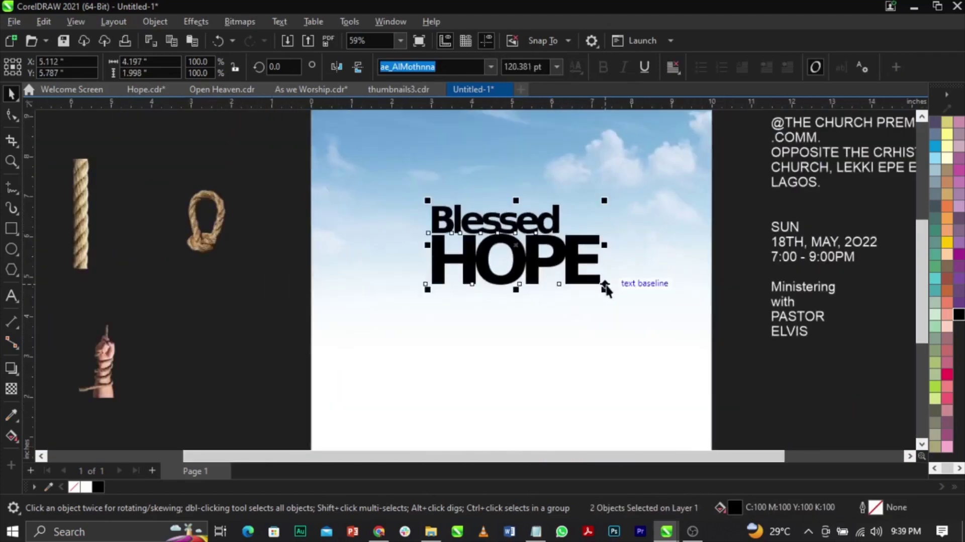
left_click_drag(603, 287, 625, 303)
left_click(644, 312, "shift")
left_click(764, 351)
scroll(764, 351, "down", 1)
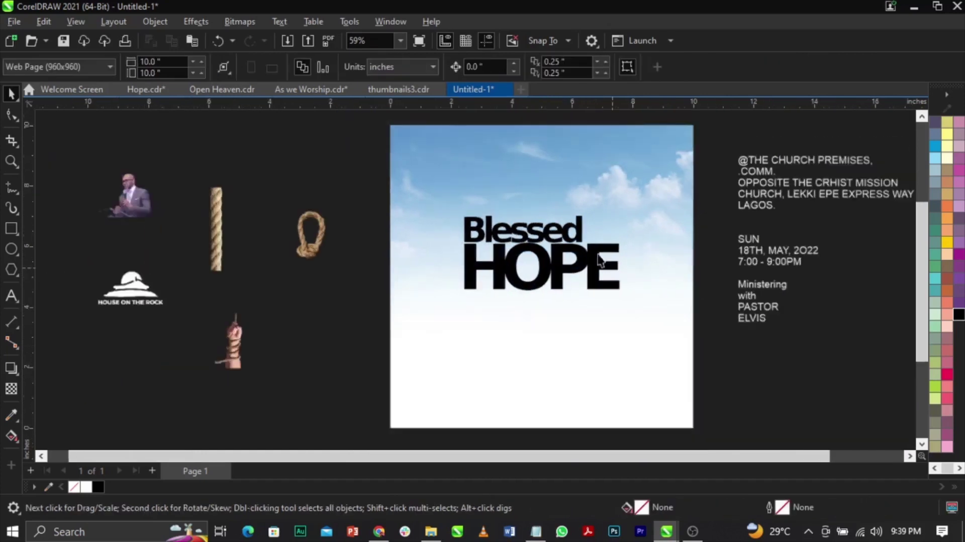
Move the "Blessed HOPE" group up to about Y 6.86 in and centre it horizontally on the sky background
scroll(573, 233, "up", 2)
left_click_drag(573, 251, 572, 217)
scroll(568, 216, "down", 2)
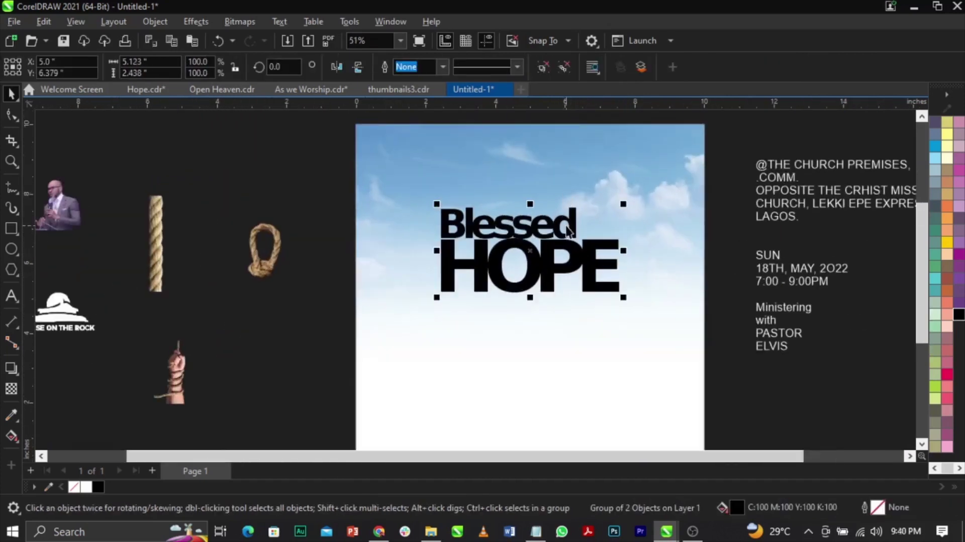
scroll(564, 224, "up", 1)
left_click_drag(570, 224, 575, 221)
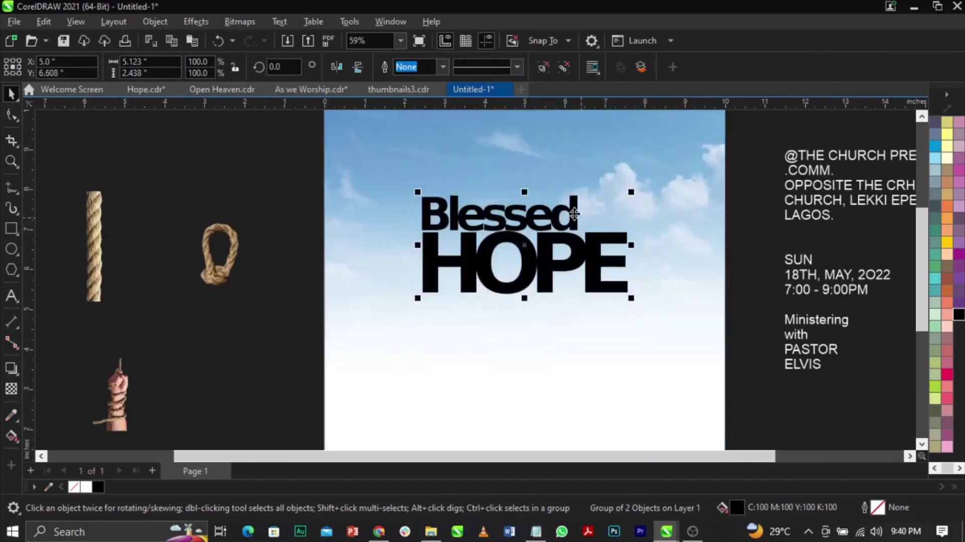
mouse_move(572, 212)
left_mouse_down()
mouse_move(571, 201)
mouse_move(577, 205)
left_mouse_up()
left_click(686, 236, "shift")
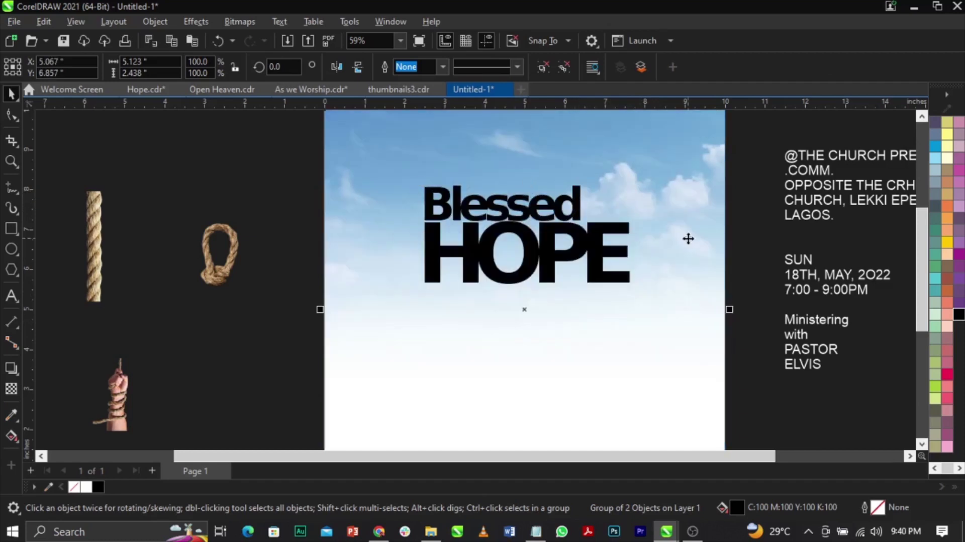
left_click(778, 264)
scroll(537, 206, "down", 1)
Place the House on the Rock logo in the flyer's upper-left corner, scaled to about 1.18 × 0.60 in
key("z")
left_click_drag(359, 123, 700, 423)
key("space")
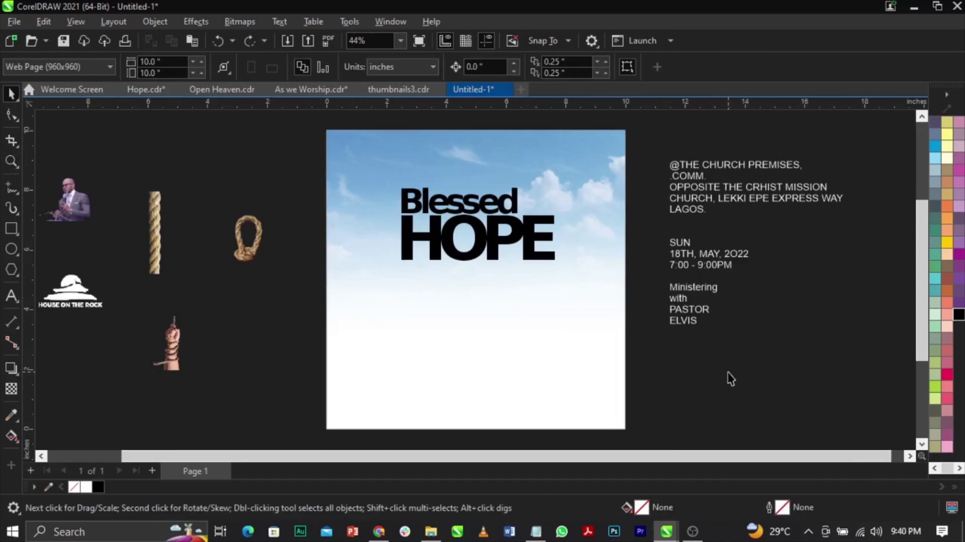
left_click_drag(70, 291, 375, 182)
scroll(375, 182, "up", 2)
left_click_drag(436, 226, 378, 224)
scroll(342, 185, "down", 1)
scroll(338, 141, "up", 1)
left_click_drag(339, 197, 361, 212)
scroll(360, 191, "up", 1)
scroll(433, 188, "down", 2)
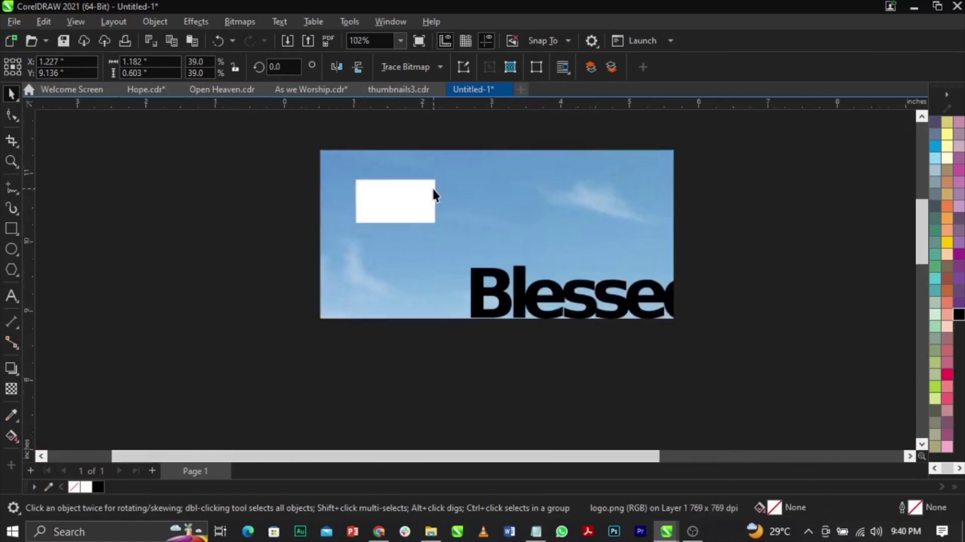
left_click(338, 188)
left_click_drag(361, 159, 617, 371)
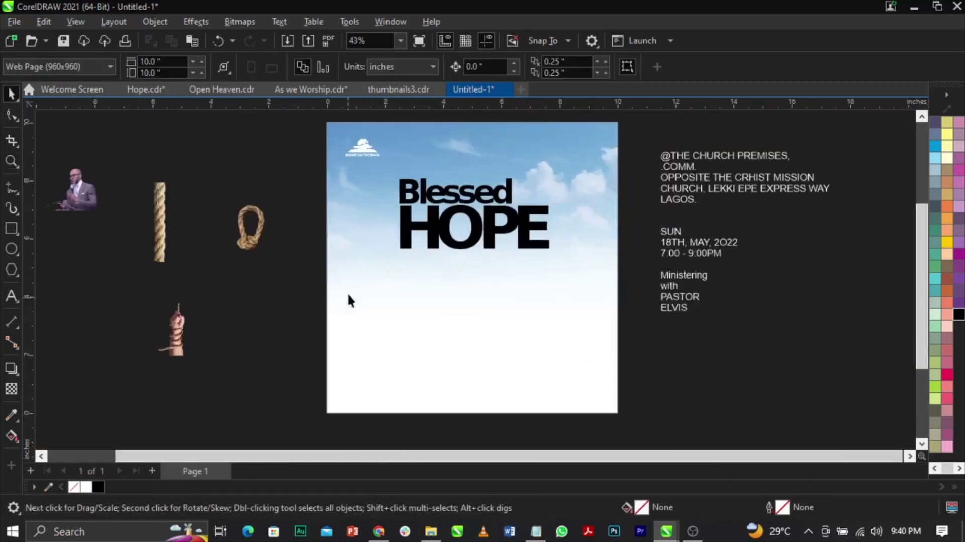
Place the rope-wrapped arm image on the flyer's bottom edge at about 2.56 × 3.66 in, below the "O" of "HOPE"
left_click_drag(189, 330, 476, 385)
left_click_drag(500, 355, 537, 300)
left_click(552, 373, "shift")
key("Escape")
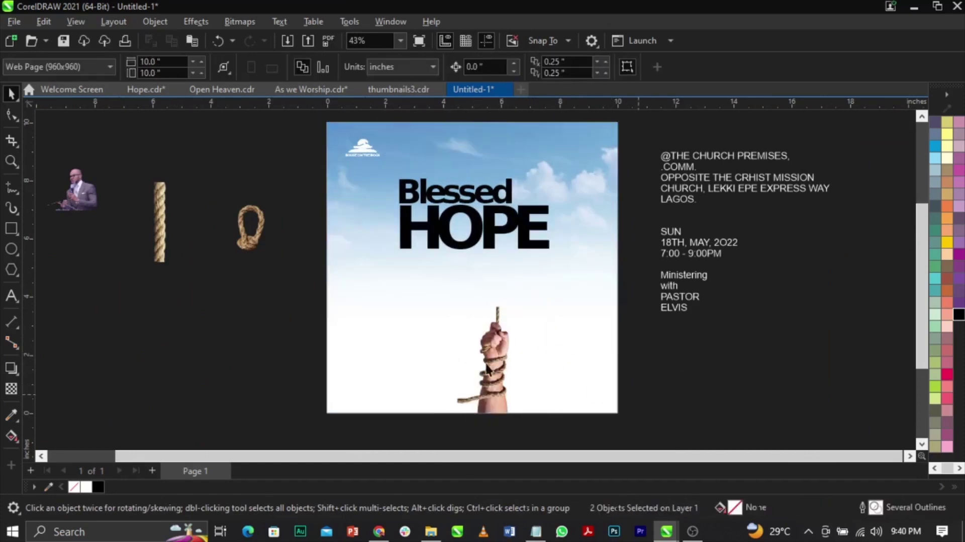
left_click(486, 374)
left_click_drag(487, 374, 464, 378)
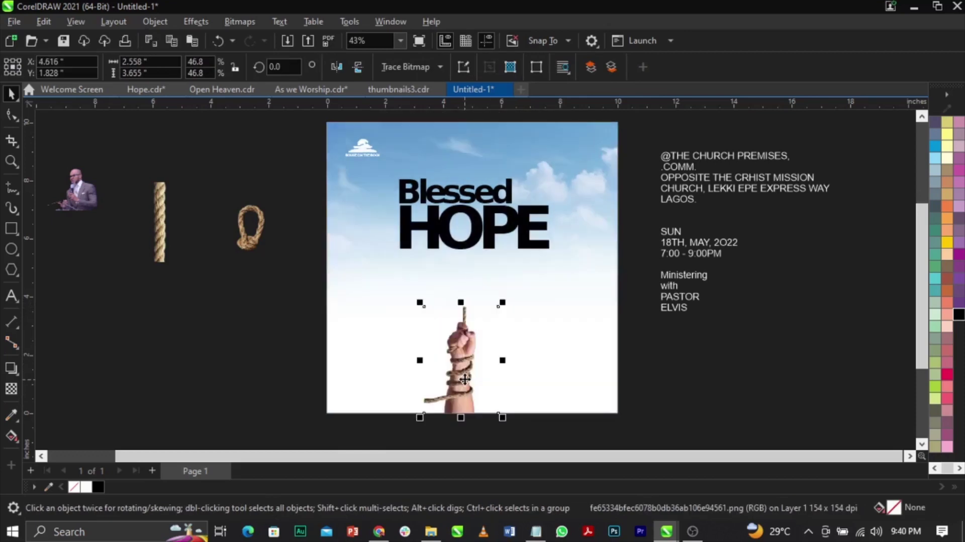
Shrink the rope-wrapped arm image to about 2.11 × 3.01 in
scroll(446, 284, "up", 3)
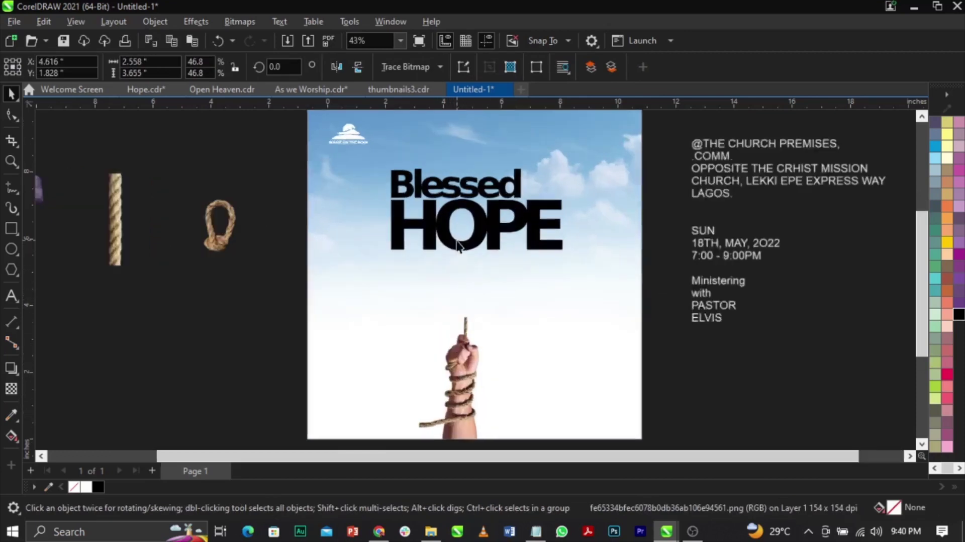
scroll(464, 389, "down", 3)
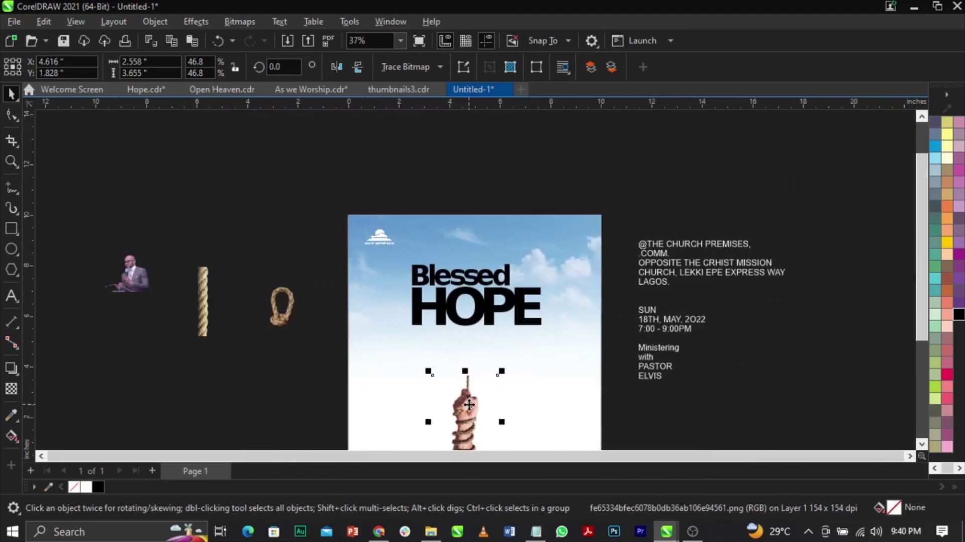
left_click_drag(506, 333, 491, 349)
scroll(463, 376, "up", 3)
scroll(466, 335, "down", 3)
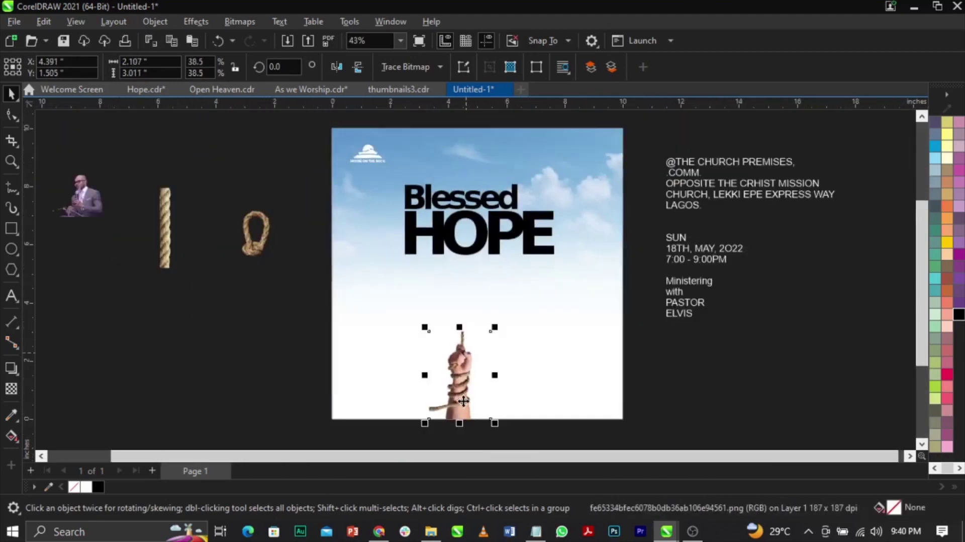
Fine-position the arm image so that its base sits on the flyer's bottom edge
scroll(464, 405, "up", 4)
left_click_drag(458, 404, 460, 408)
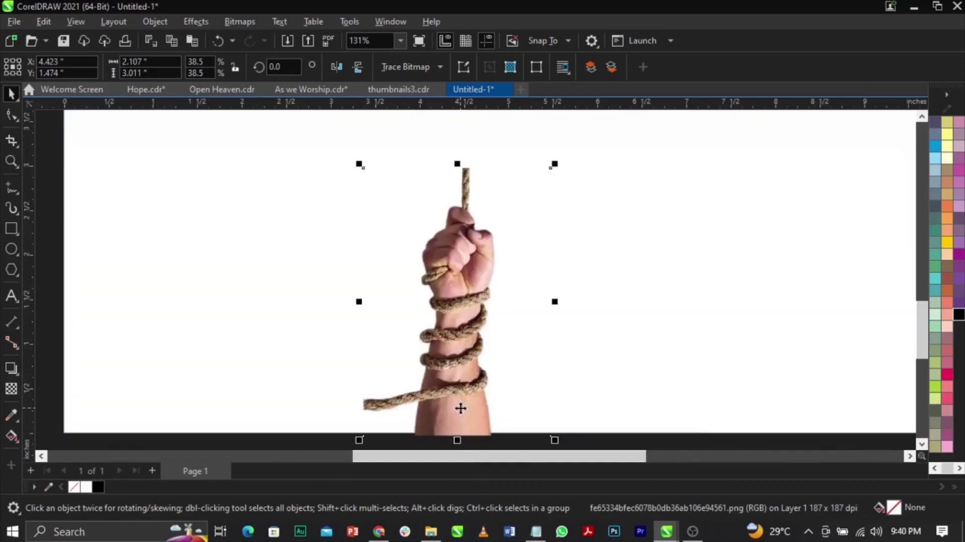
left_click(655, 384, "shift")
scroll(471, 354, "down", 2)
left_click(469, 363)
scroll(469, 362, "up", 3)
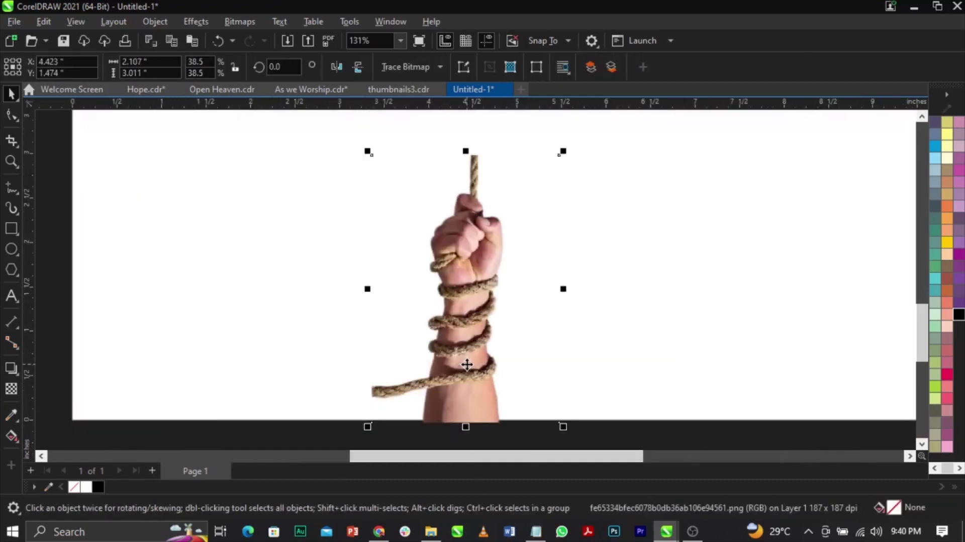
left_click_drag(463, 362, 466, 385)
scroll(464, 363, "up", 2)
scroll(465, 379, "down", 4)
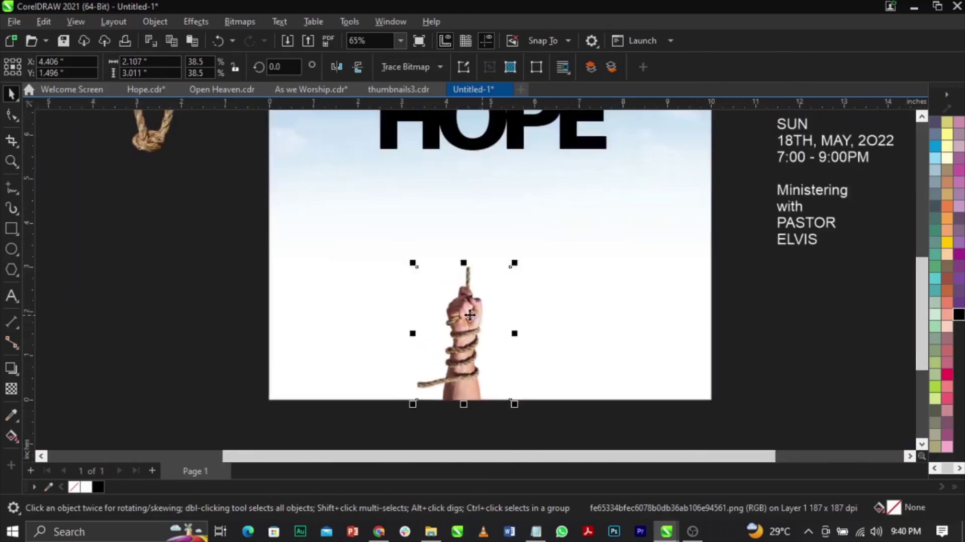
Shift the arm image right to about X 4.52 in so its rope lines up under the "O" of "HOPE"
scroll(469, 314, "up", 2)
left_click_drag(465, 307, 472, 309)
scroll(472, 309, "down", 2)
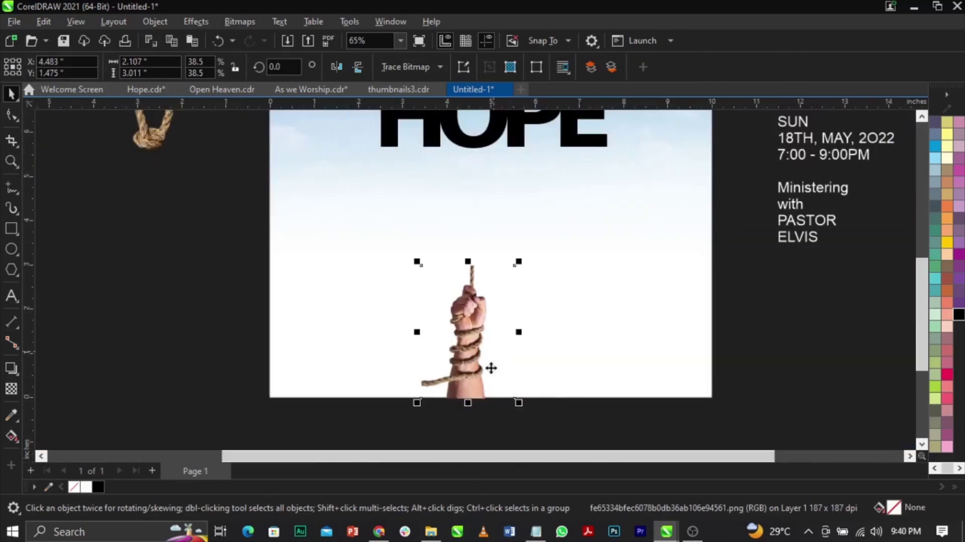
scroll(469, 226, "down", 1)
scroll(483, 189, "up", 2)
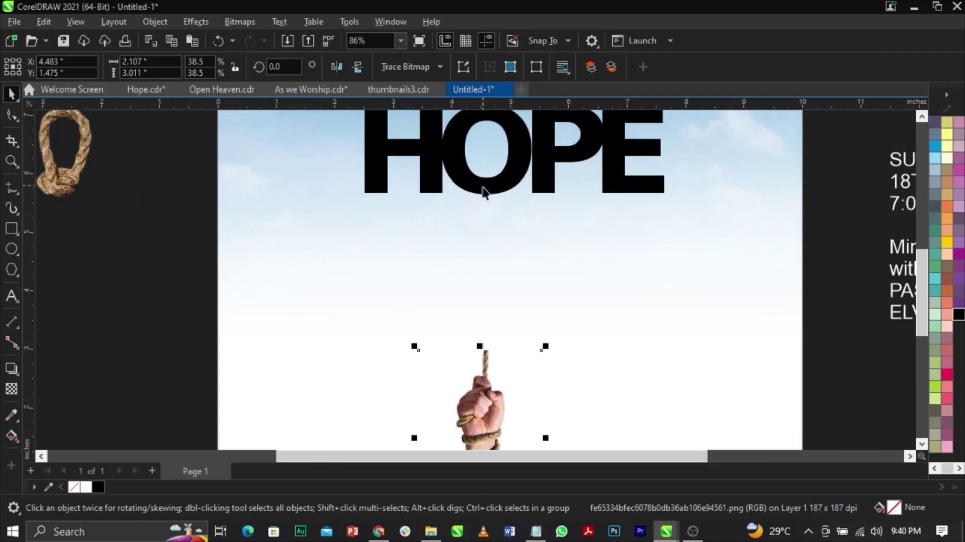
scroll(490, 241, "down", 2)
scroll(484, 301, "up", 2)
scroll(484, 302, "down", 2)
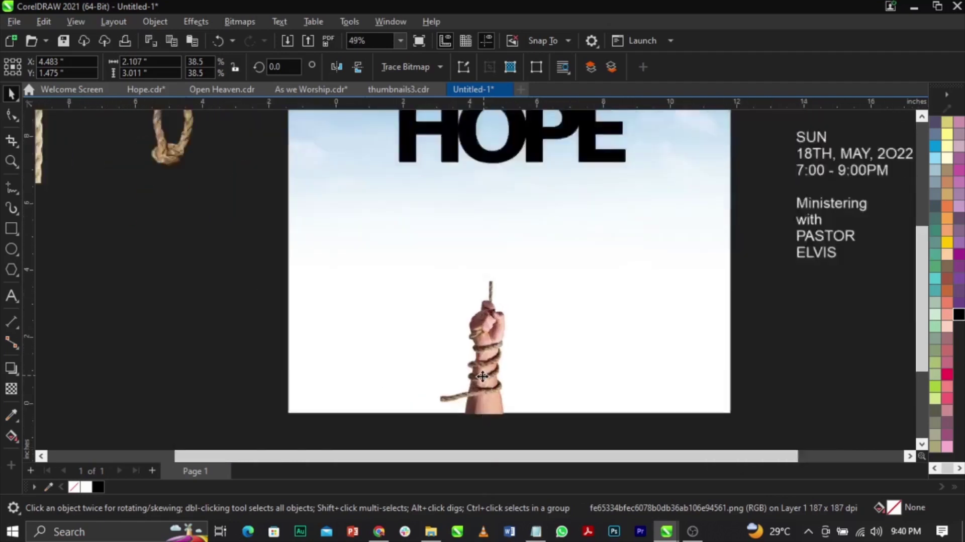
scroll(483, 378, "up", 3)
left_click_drag(483, 377, 487, 377)
scroll(486, 377, "down", 2)
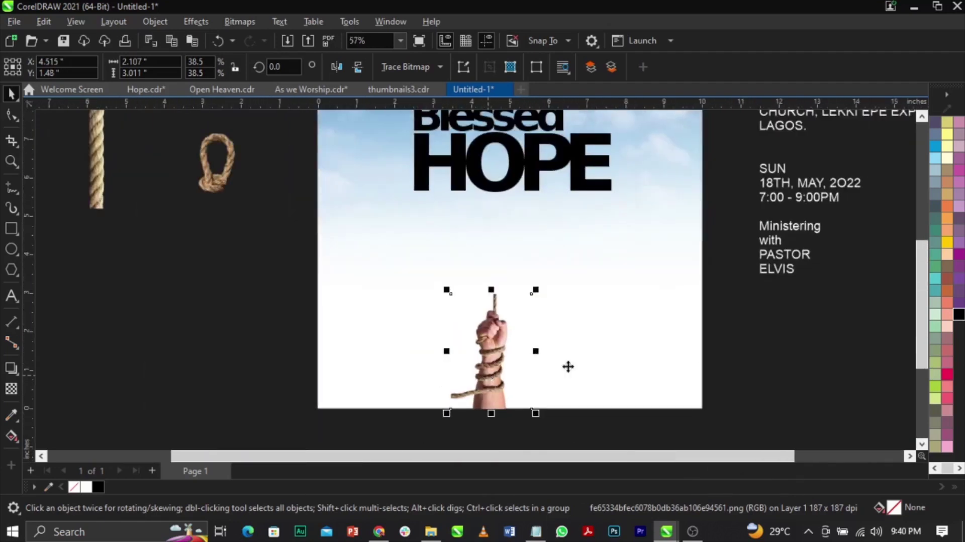
scroll(481, 309, "up", 2)
key("Escape")
scroll(500, 271, "down", 2)
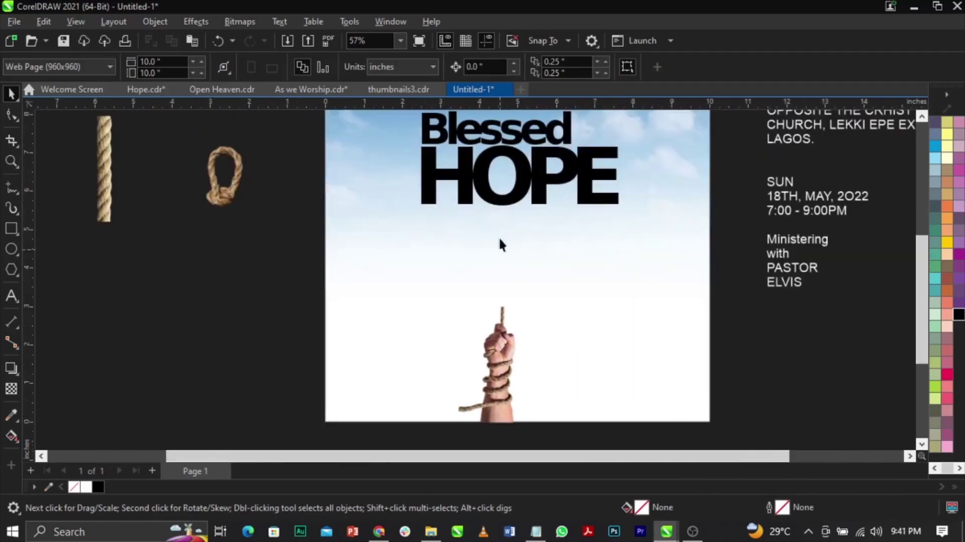
Bring the straight rope image onto the flyer, shrink it and move it above the rope end held in the fist
scroll(502, 221, "down", 1)
left_click_drag(283, 207, 544, 294)
key("z")
left_click_drag(382, 246, 576, 357)
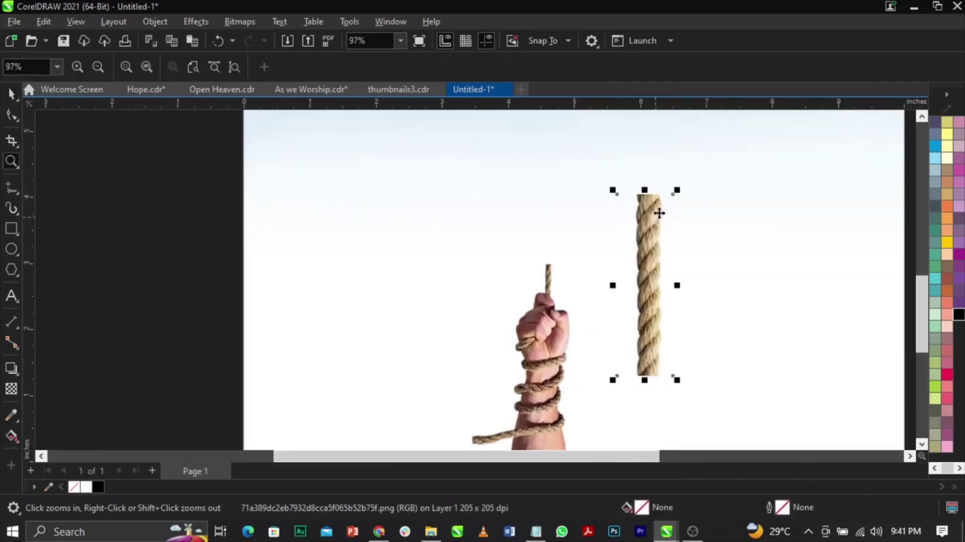
key("space")
left_click_drag(679, 193, 673, 305)
scroll(623, 336, "up", 2)
left_click_drag(636, 350, 516, 184)
Align the straight rope with the rope end in the fist, bring it to the front and scale it to about 0.22 × 0.71 in
scroll(517, 184, "up", 5)
left_click_drag(549, 291, 529, 288)
left_click_drag(513, 193, 513, 261)
scroll(502, 258, "up", 3)
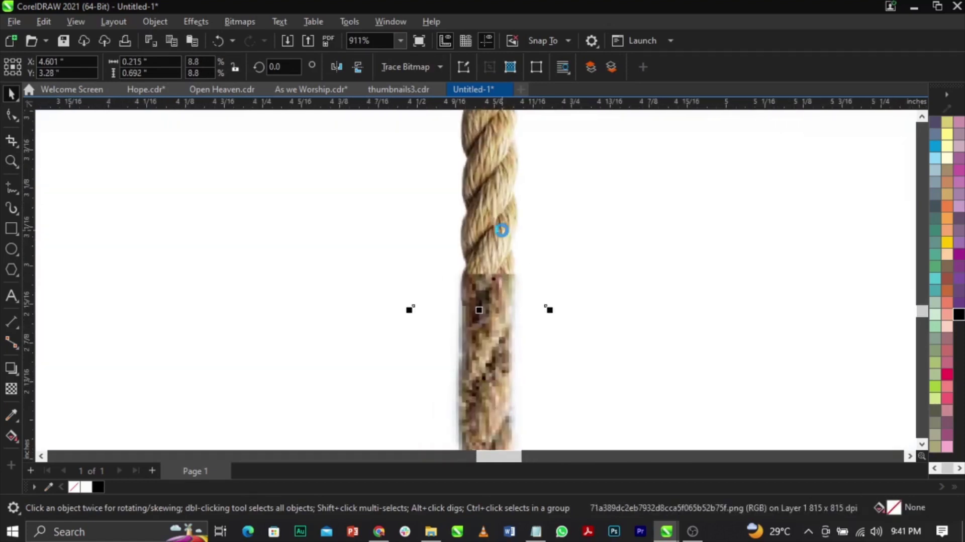
key("shift+Page_Up")
scroll(531, 322, "up", 3)
left_click_drag(679, 265, 686, 280)
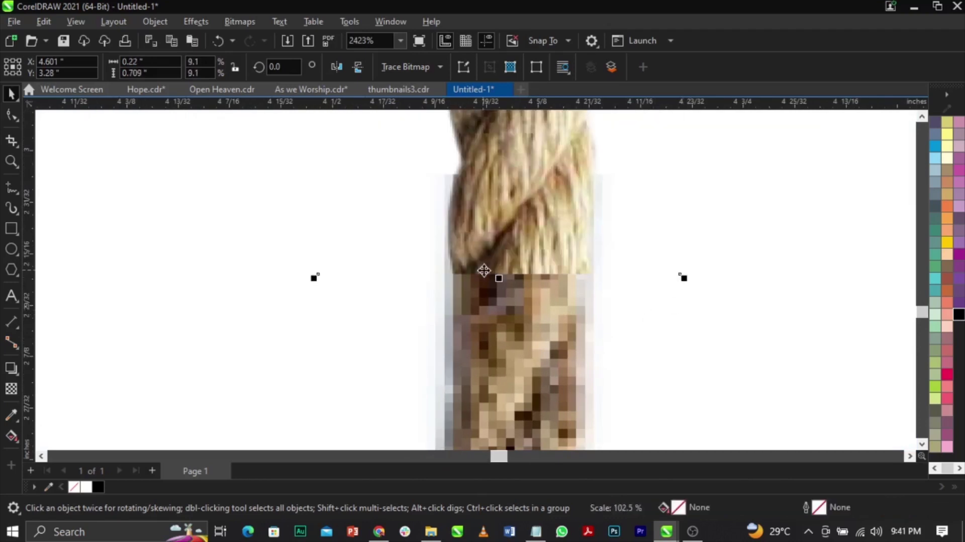
Fade the lower end of the straight rope with the Transparency tool and enlarge it to about 0.24 × 0.78 in
left_click(11, 388)
left_click_drag(529, 188, 527, 260)
key("space")
left_click_drag(685, 277, 650, 311)
Stack three copies of the rope piece upward to extend the rope from the fist to the "O" of "HOPE"
scroll(673, 296, "down", 2)
scroll(583, 274, "down", 3)
scroll(583, 275, "up", 2)
scroll(542, 251, "down", 5)
scroll(542, 201, "up", 2)
left_click_drag(546, 281, 544, 226)
scroll(558, 168, "down", 2)
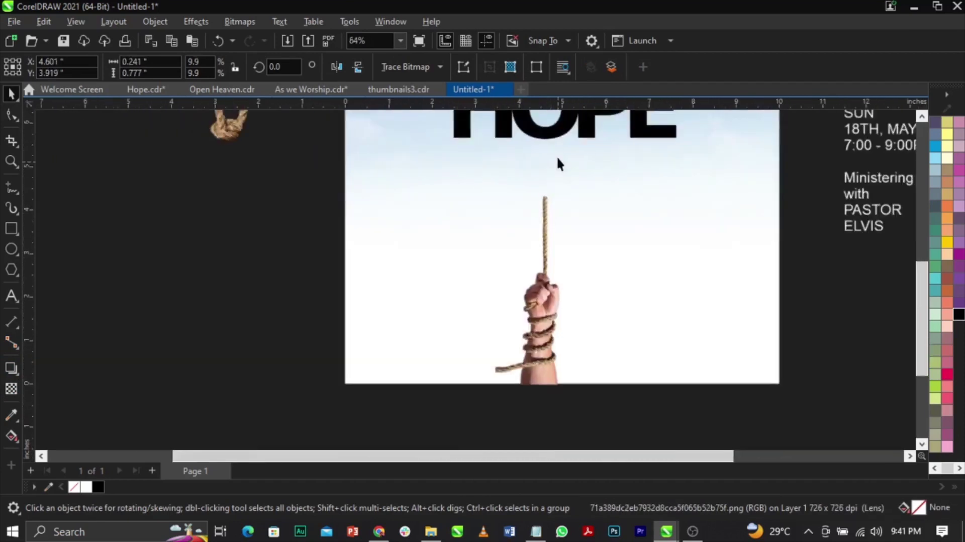
scroll(558, 166, "up", 2)
left_click_drag(539, 291, 527, 224)
scroll(531, 145, "up", 2)
left_click_drag(524, 306, 522, 242)
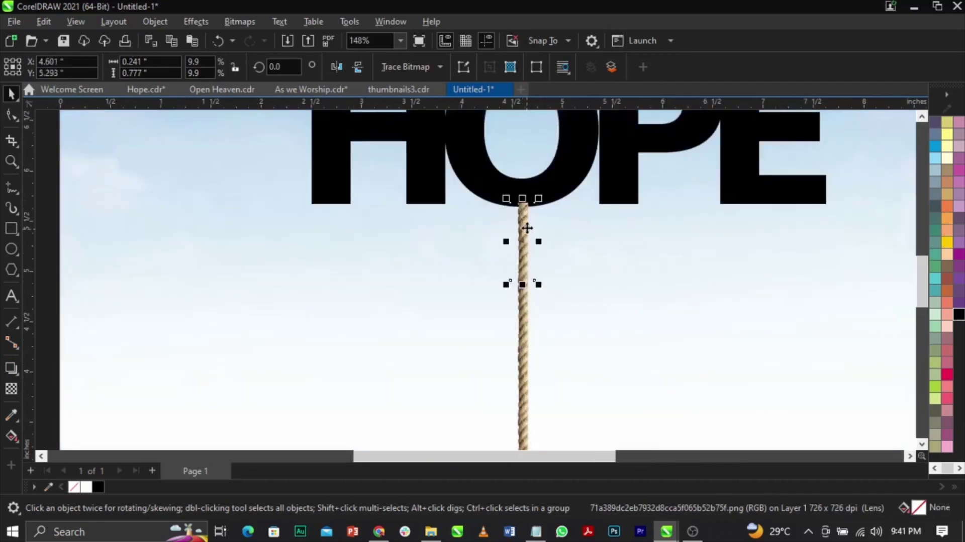
Move the knotted rope loop onto the flyer over the "HO" of "HOPE" and bring it to the front
scroll(527, 221, "down", 4)
left_click(314, 285)
left_click_drag(282, 211, 506, 217)
key("z")
left_click_drag(462, 169, 652, 272)
key("space")
key("shift+Page_Up")
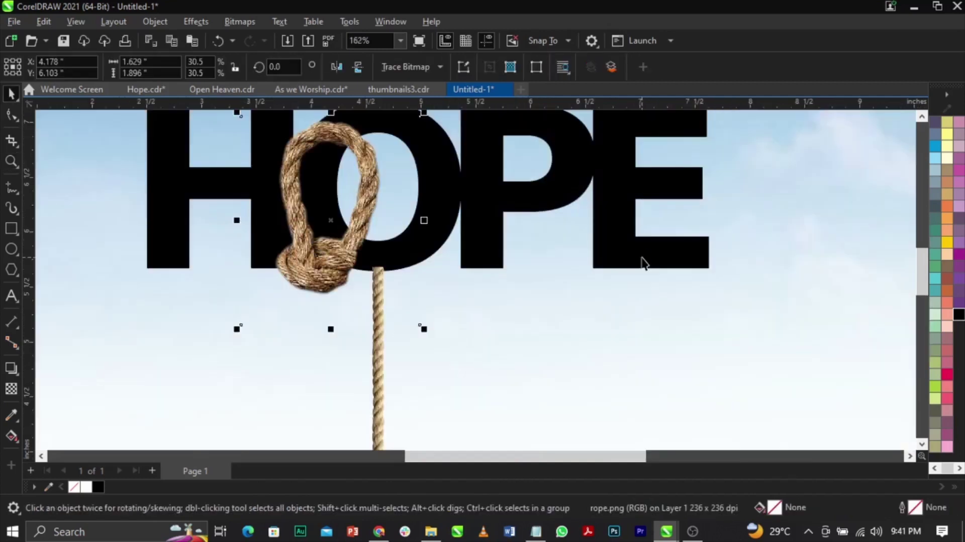
Scale the rope loop to about 0.75 × 0.87 in and place its knot over the straight rope's upper end
scroll(534, 198, "down", 2)
scroll(470, 160, "up", 2)
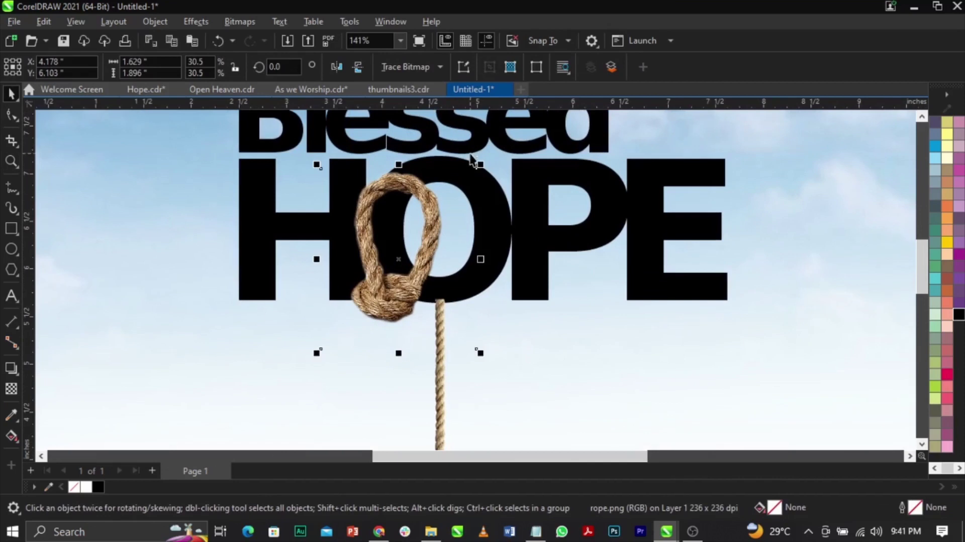
left_click_drag(480, 168, 486, 220)
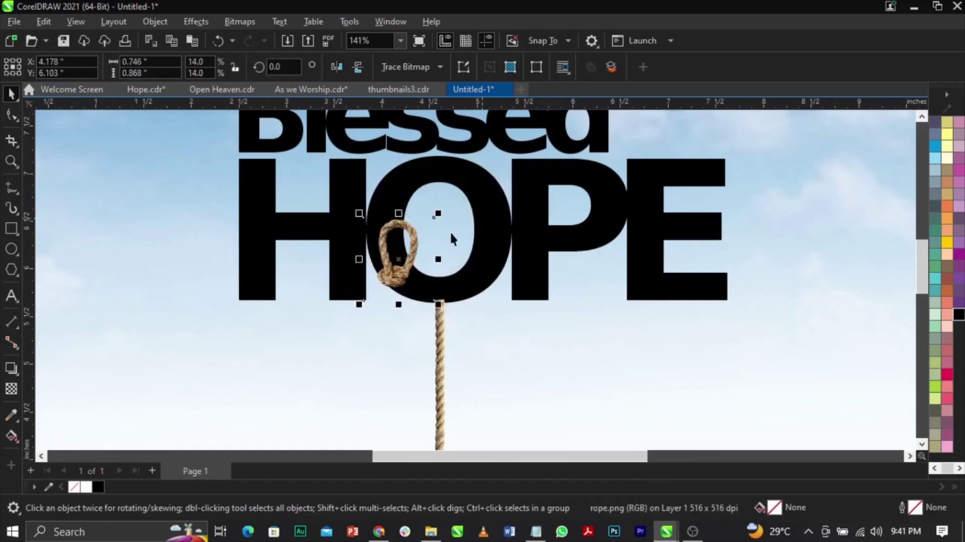
scroll(450, 236, "up", 2)
left_click_drag(394, 276, 476, 301)
Shorten the uppermost straight rope piece from its upper end with the Shape tool to about 0.49 in high
left_click(447, 393)
scroll(435, 345, "down", 3)
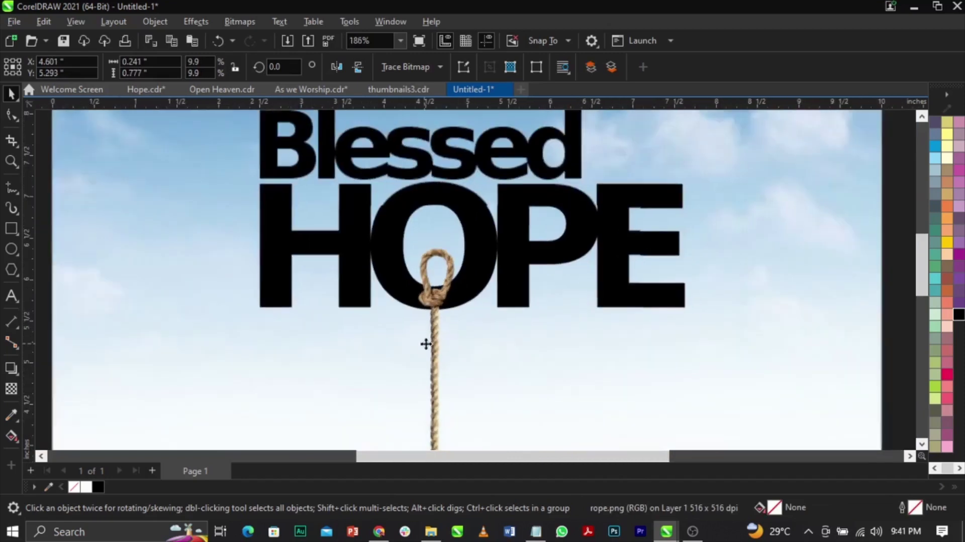
scroll(433, 361, "up", 1)
scroll(435, 365, "up", 2)
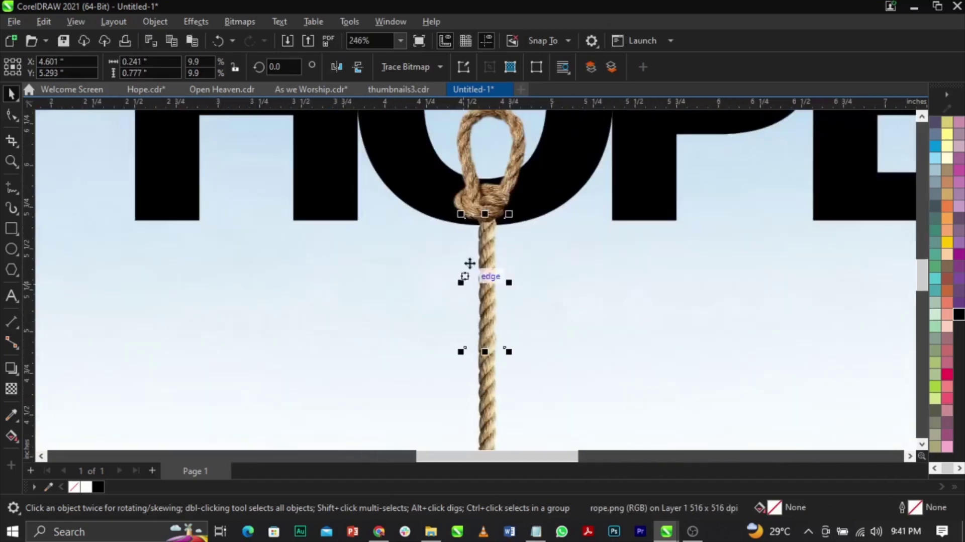
left_click(11, 115)
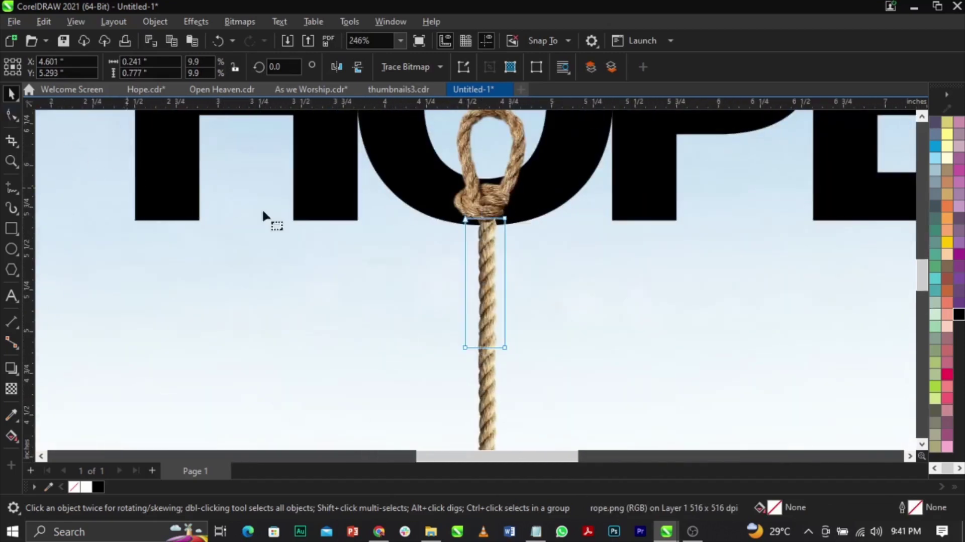
left_click_drag(507, 218, 510, 255)
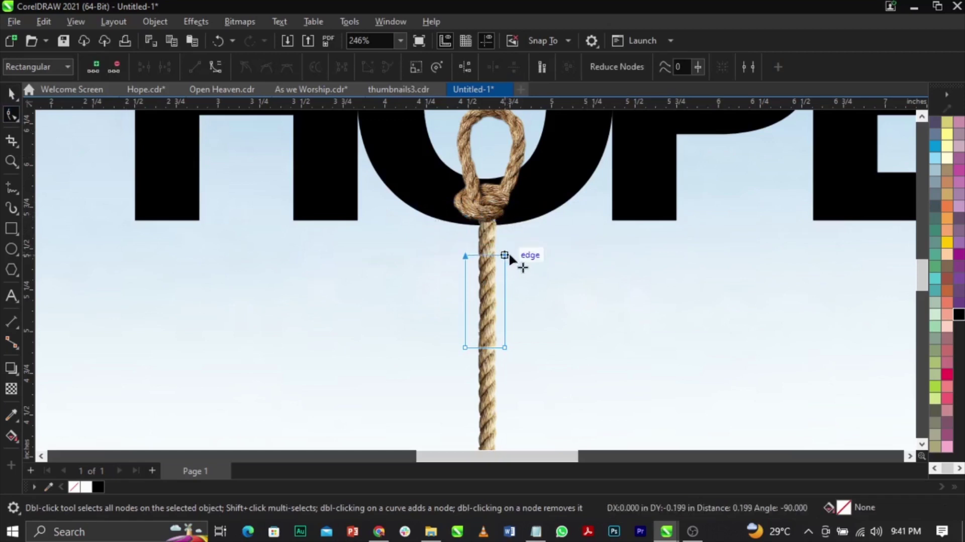
key("space")
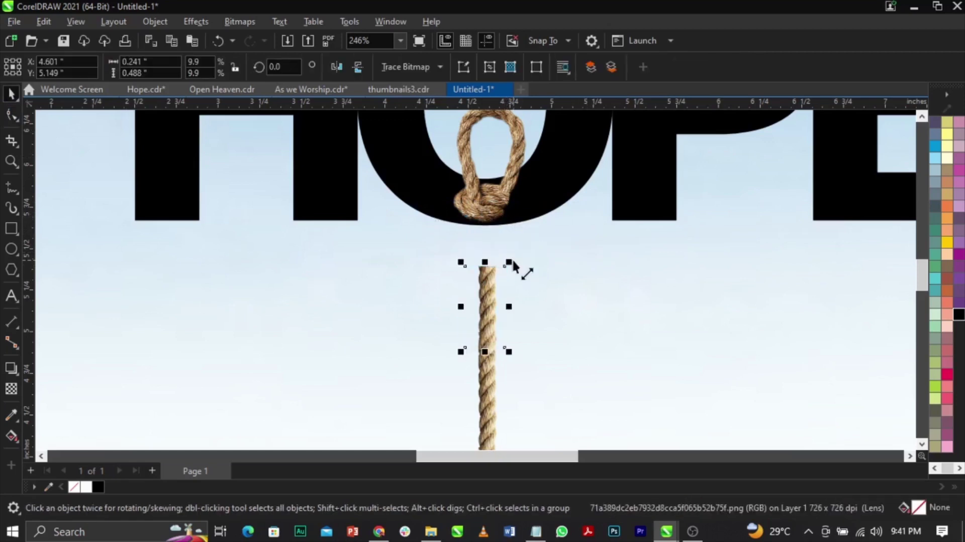
Lower the rope loop so it spans the bottom stroke of the "O" and its knot meets the shortened rope
scroll(510, 183, "up", 1)
left_click(500, 293)
left_click_drag(500, 293, 520, 287)
scroll(515, 297, "down", 1)
scroll(520, 213, "down", 2)
scroll(523, 267, "up", 4)
scroll(453, 266, "down", 2)
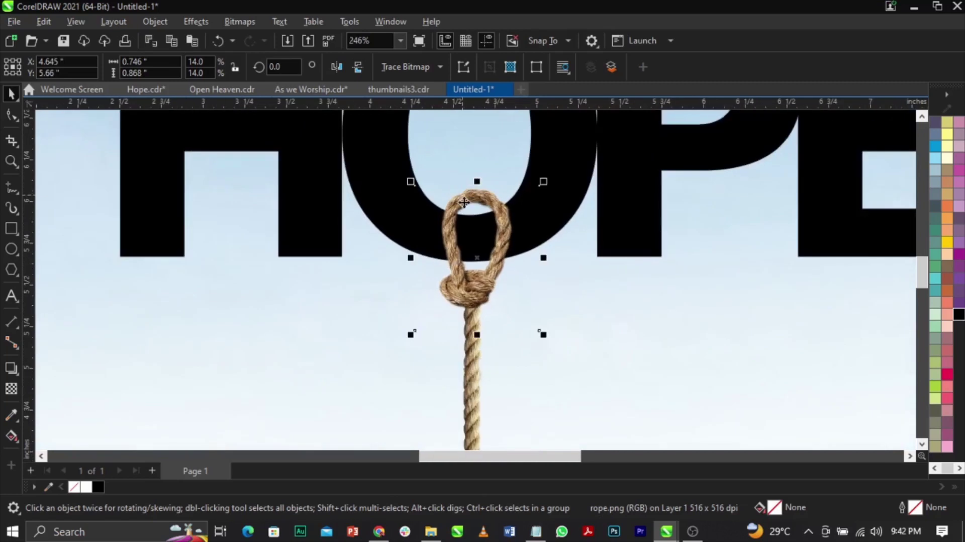
scroll(465, 213, "up", 2)
mouse_move(461, 160)
left_mouse_down()
mouse_move(459, 194)
mouse_move(467, 195)
mouse_move(467, 168)
left_mouse_up()
scroll(467, 193, "up", 1)
scroll(465, 186, "up", 1)
scroll(468, 175, "up", 1)
scroll(467, 167, "down", 4)
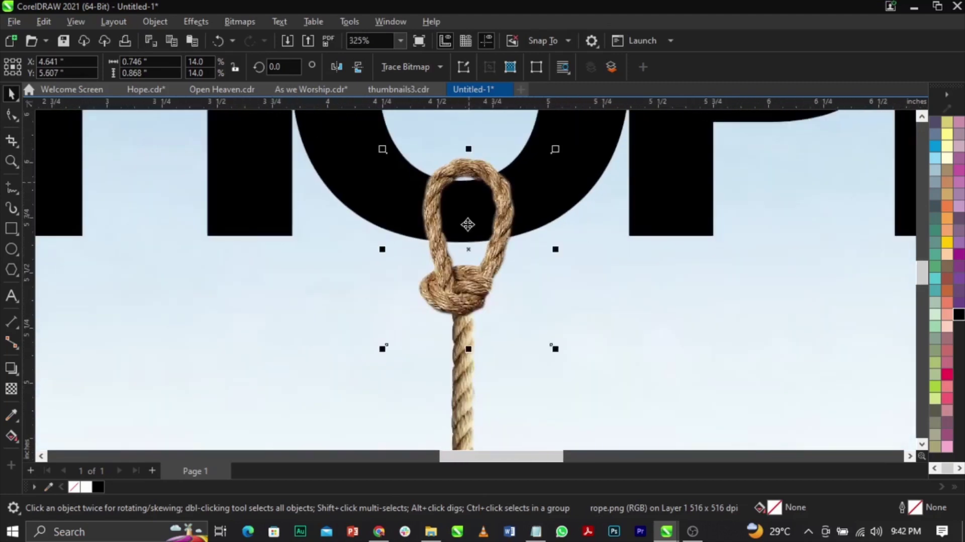
scroll(460, 189, "down", 1)
scroll(460, 191, "up", 3)
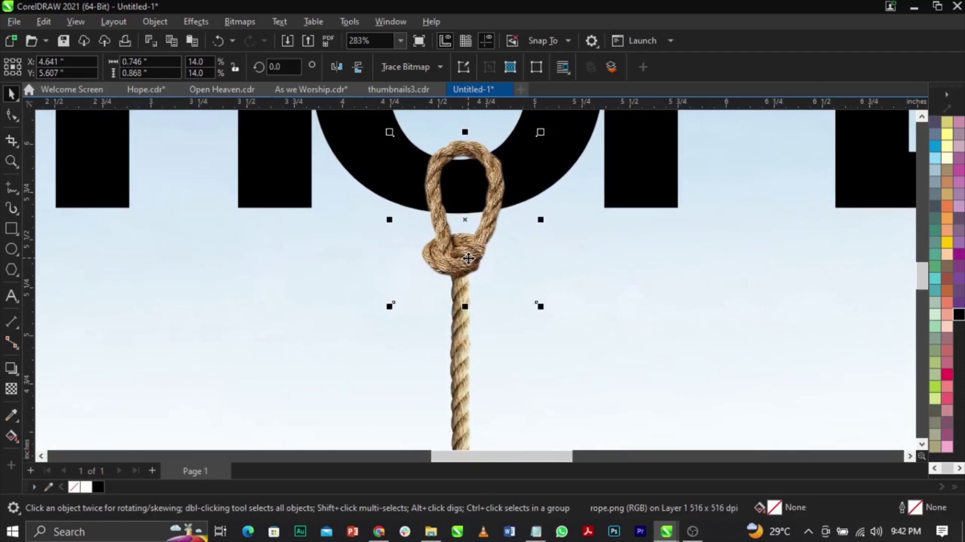
Draw a closed four-sided shape about 0.35 × 0.34 in across the "O" stroke, over the loop's left strand
left_click(11, 187)
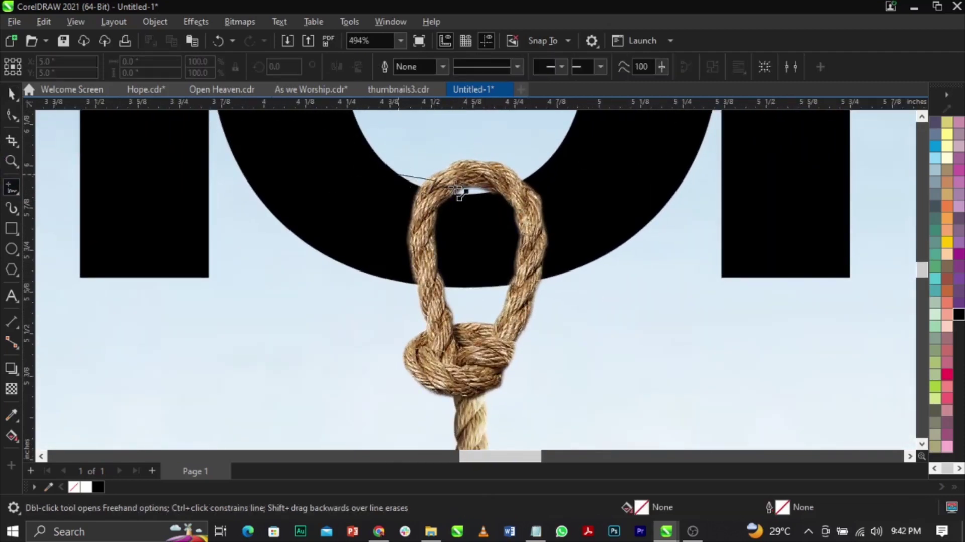
left_click(399, 174)
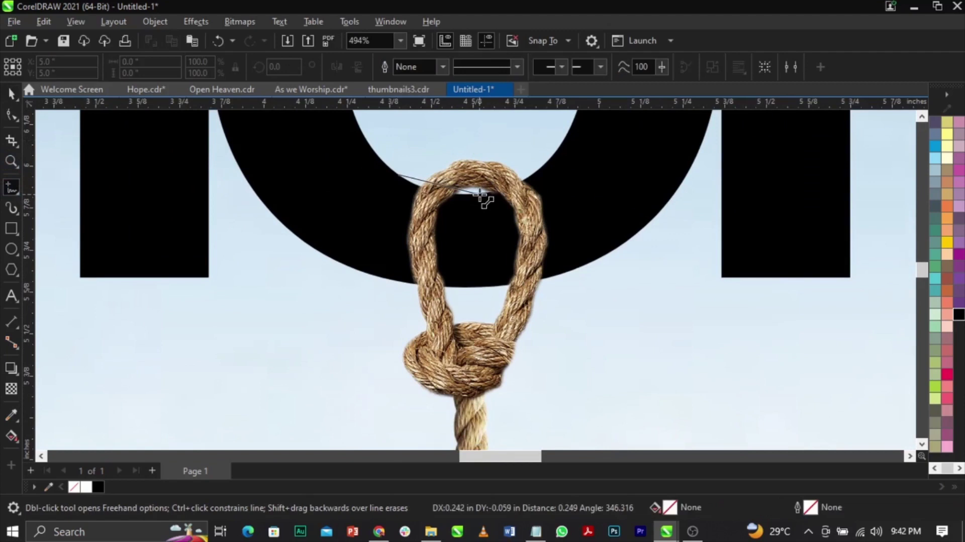
double_click(481, 194)
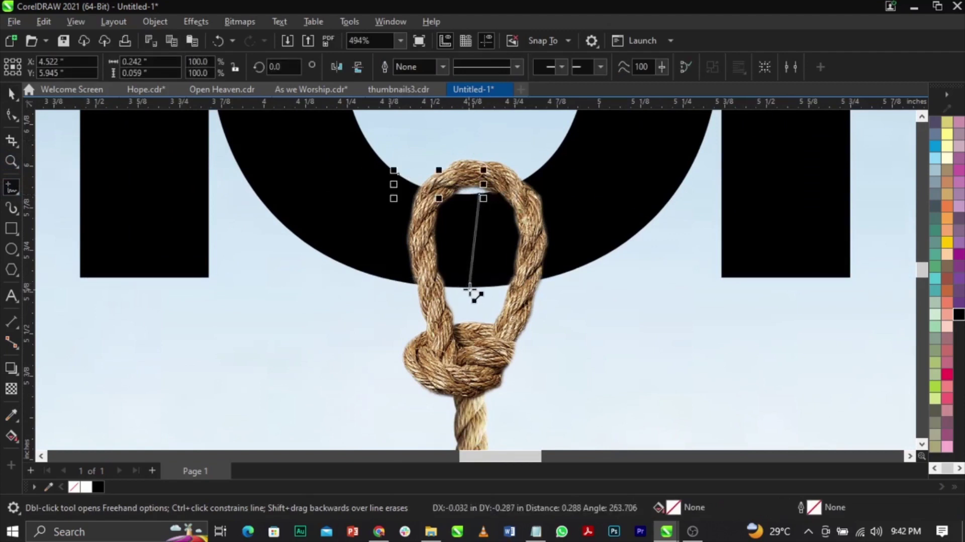
double_click(468, 289)
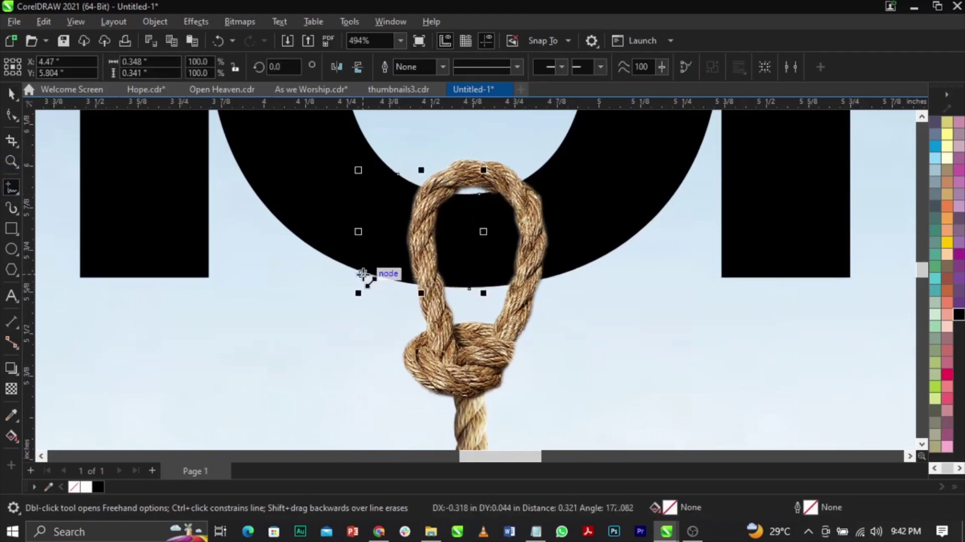
left_click(363, 274)
left_click(399, 175)
key("space")
Give the four-sided shape a white outline
scroll(423, 291, "up", 3)
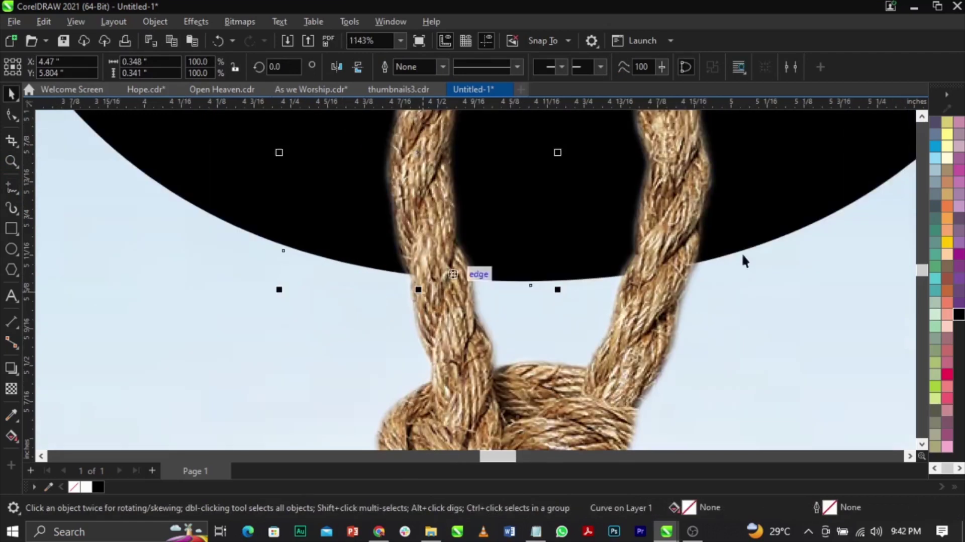
scroll(928, 193, "up", 1)
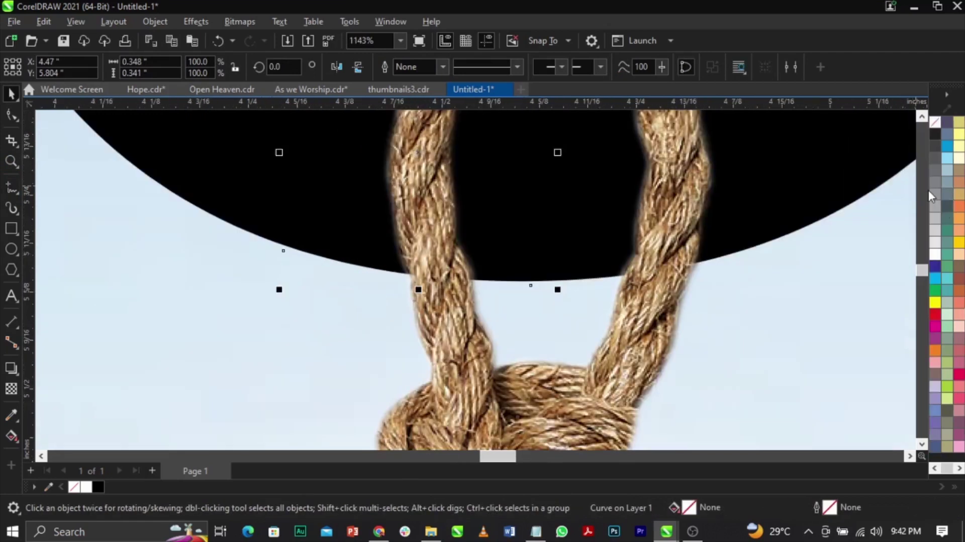
right_click(936, 256)
left_click(924, 266)
Align the shape's lower nodes with the outer edge of the "O" and curve its lower side along that edge
left_click(8, 110)
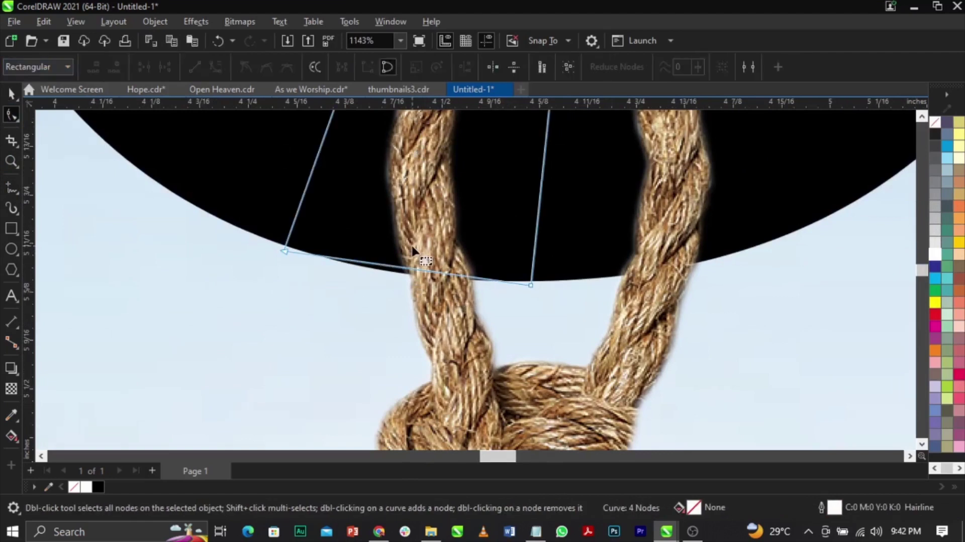
scroll(412, 249, "up", 2)
left_click_drag(173, 251, 179, 243)
left_click_drag(674, 326, 688, 318)
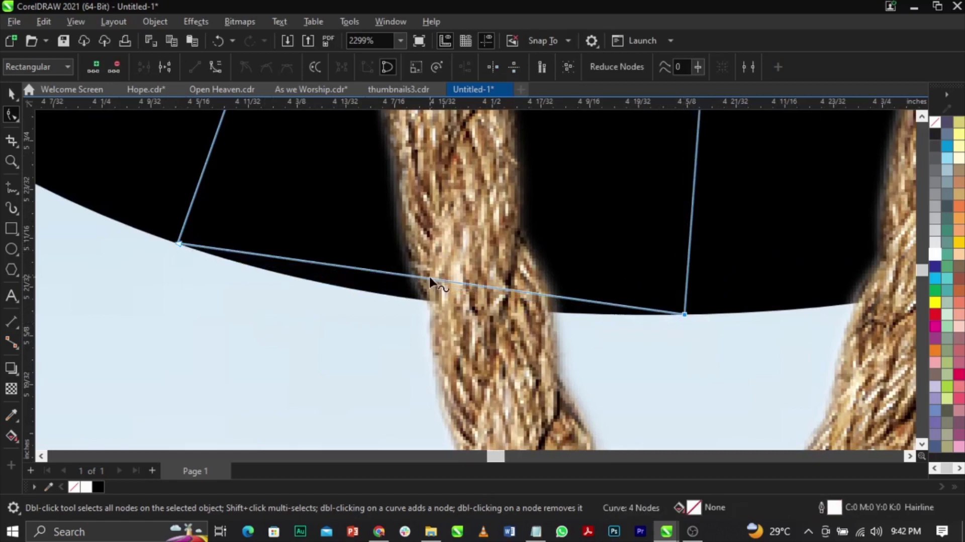
right_click(429, 276)
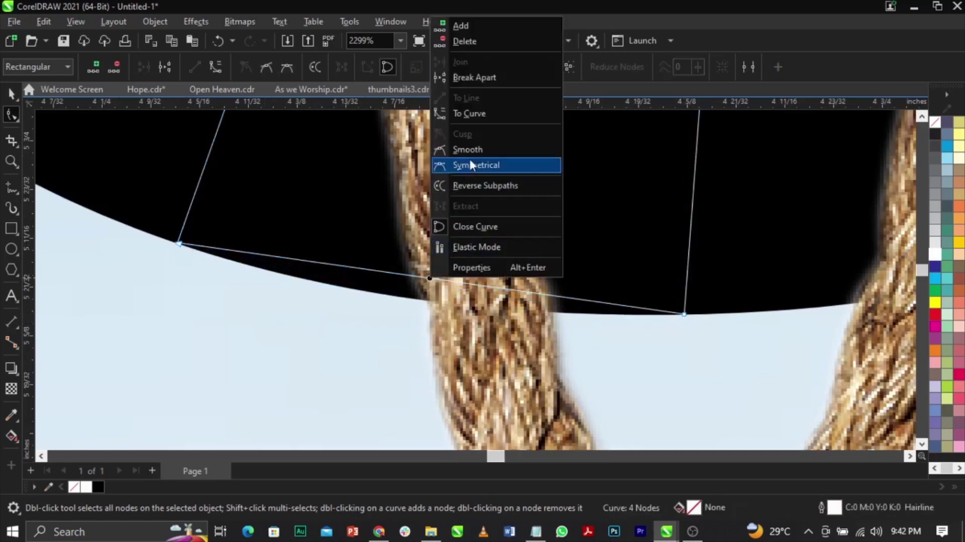
left_click(477, 113)
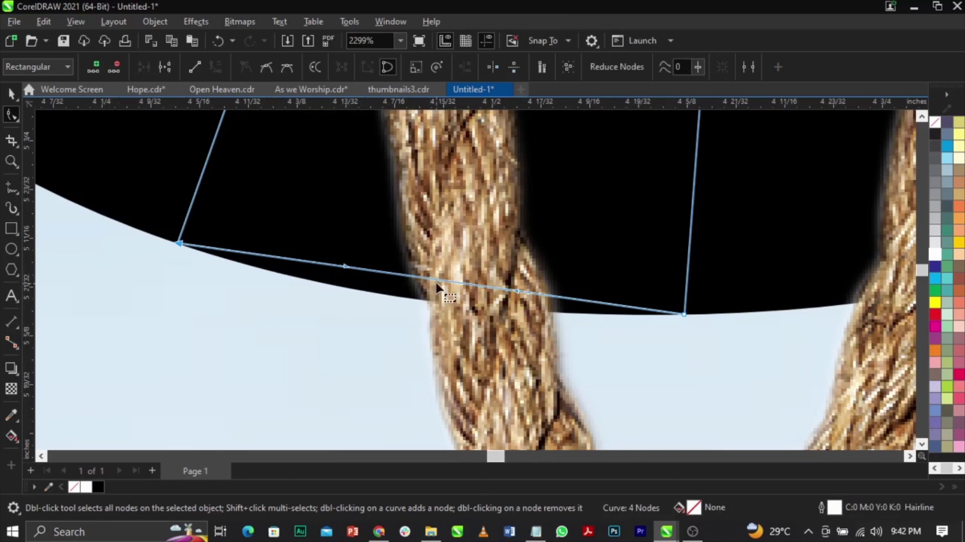
left_click_drag(436, 286, 438, 306)
scroll(516, 308, "down", 3)
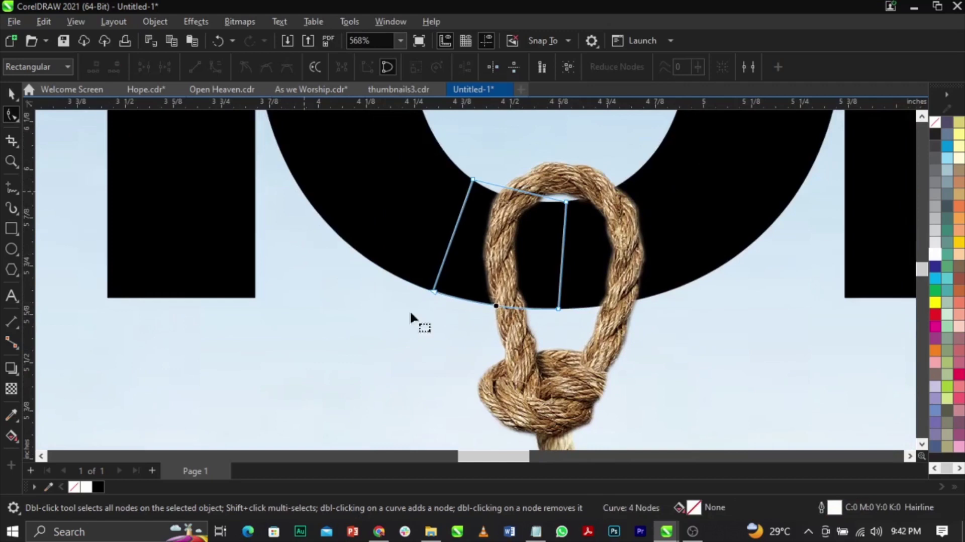
Convert the shape's upper side to a curve and bend it along the inner edge of the "O"
scroll(507, 257, "up", 6)
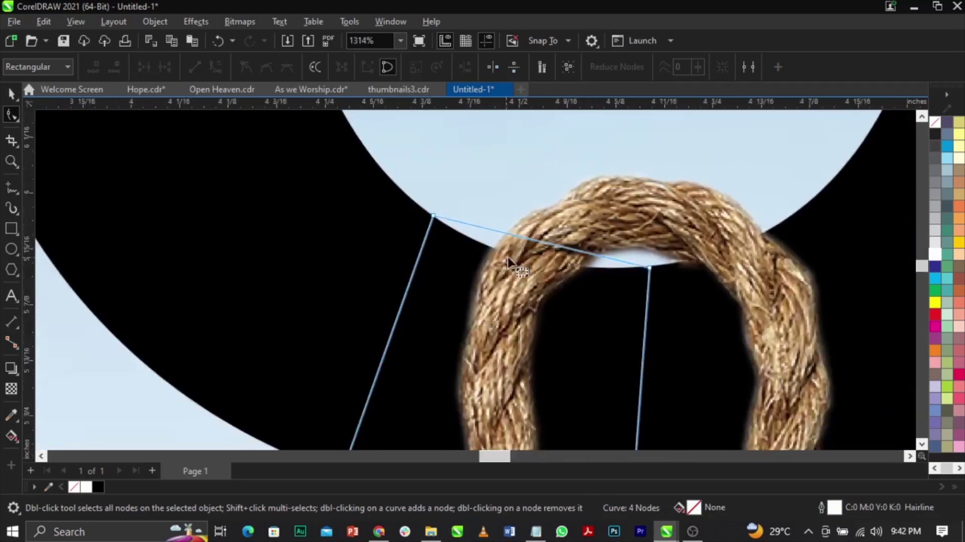
right_click(532, 213)
left_click(581, 307)
left_click_drag(544, 221, 520, 253)
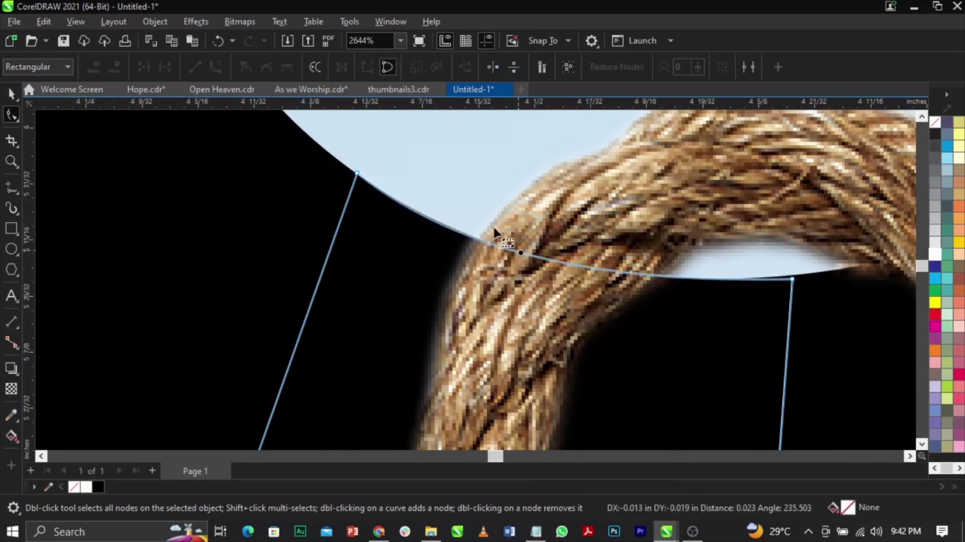
scroll(493, 225, "down", 3)
key("space")
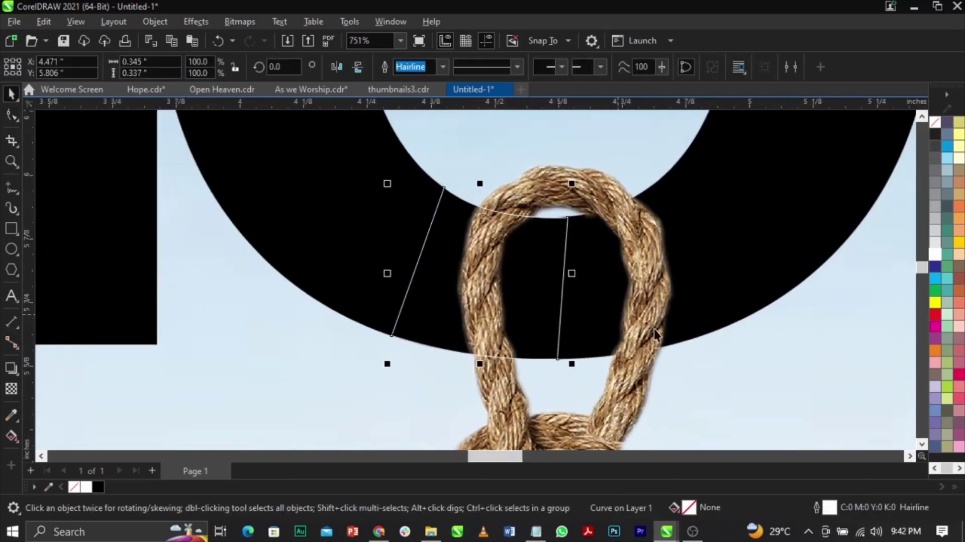
Trim the rope loop with the drawn shape so its left strand passes behind the "O", and delete the shape
left_click(641, 338, "shift")
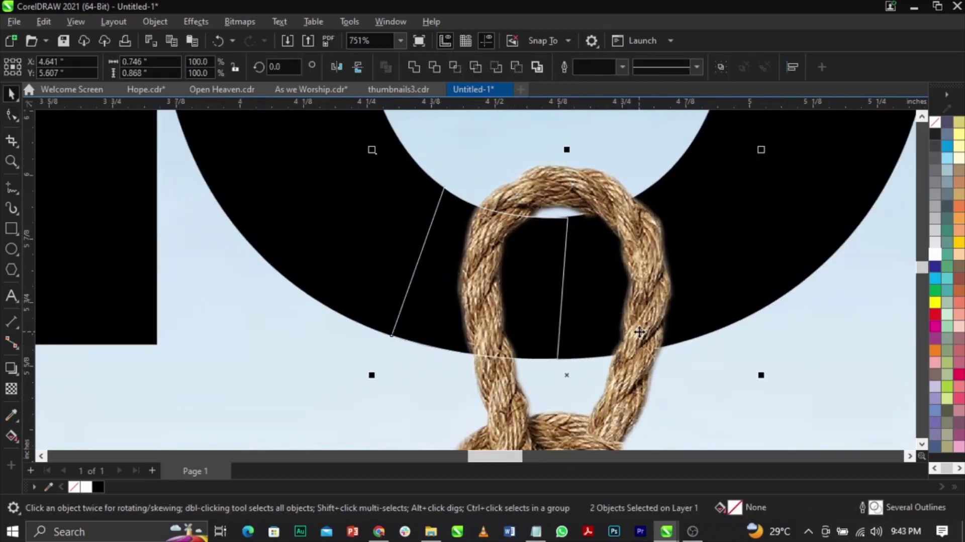
scroll(526, 245, "down", 2)
left_click(495, 282)
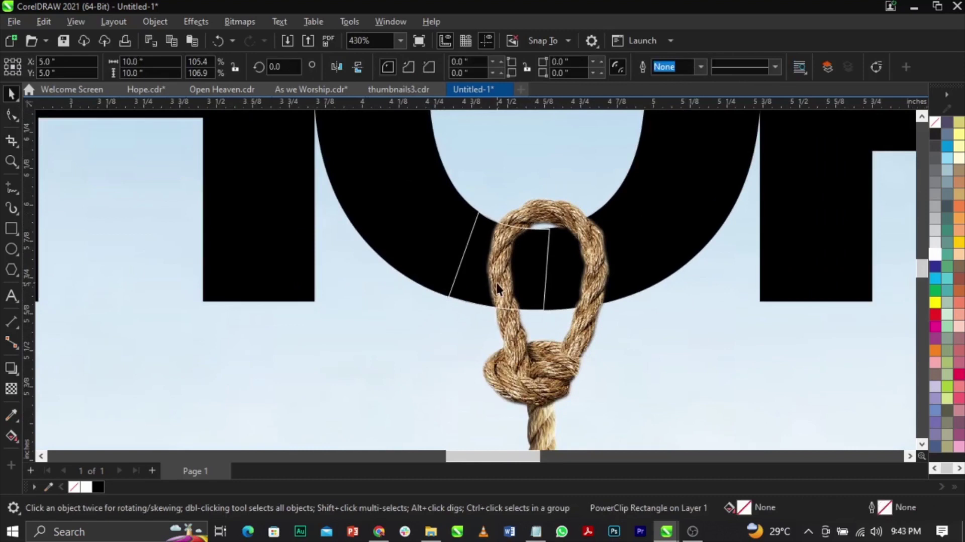
left_click(518, 298)
left_click(587, 349, "shift")
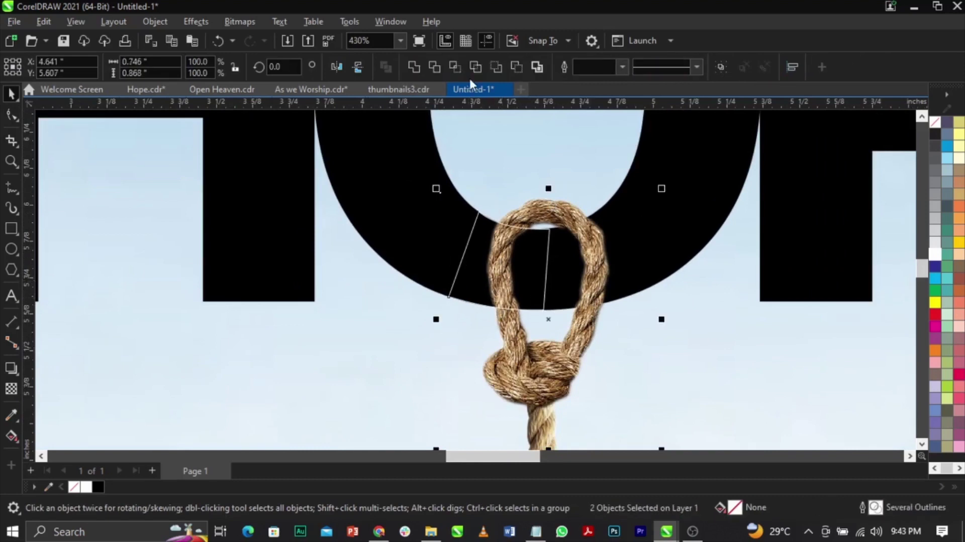
left_click(440, 72)
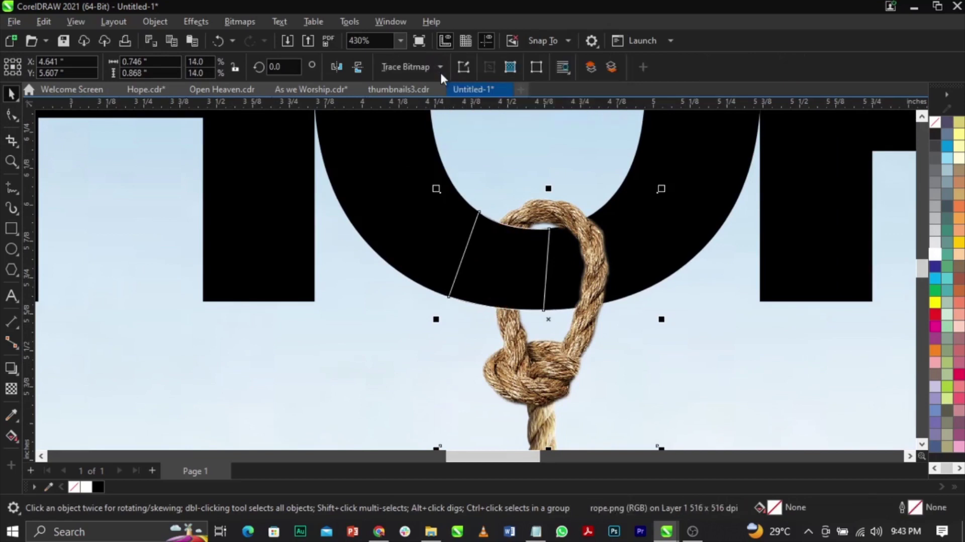
left_click(504, 286)
key("Escape")
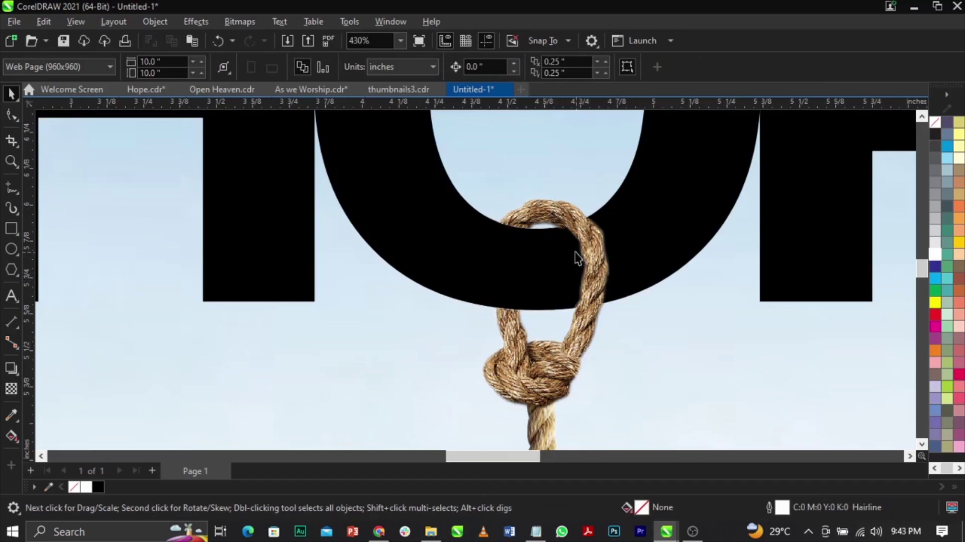
Examine the whole flyer with the rope hanging from the title, plus the unplaced text and speaker photo beside it
scroll(532, 290, "down", 3)
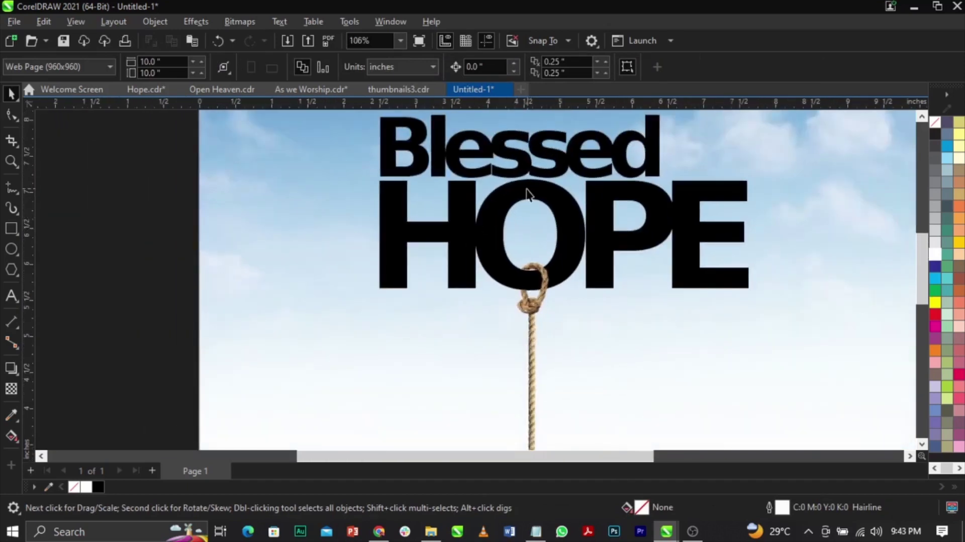
scroll(553, 274, "down", 2)
key("z")
left_click_drag(414, 157, 725, 391)
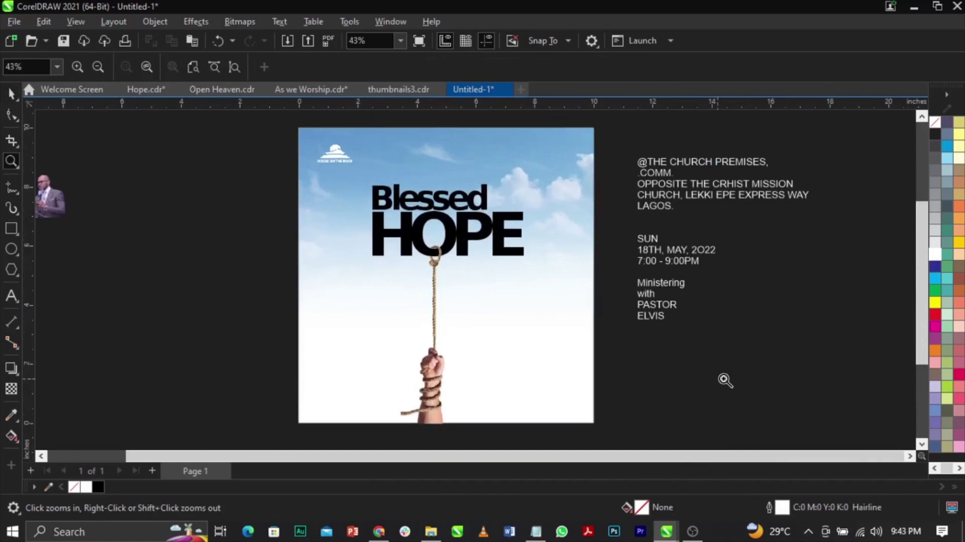
key("space")
scroll(631, 320, "down", 1)
scroll(449, 241, "down", 1)
scroll(535, 299, "up", 2)
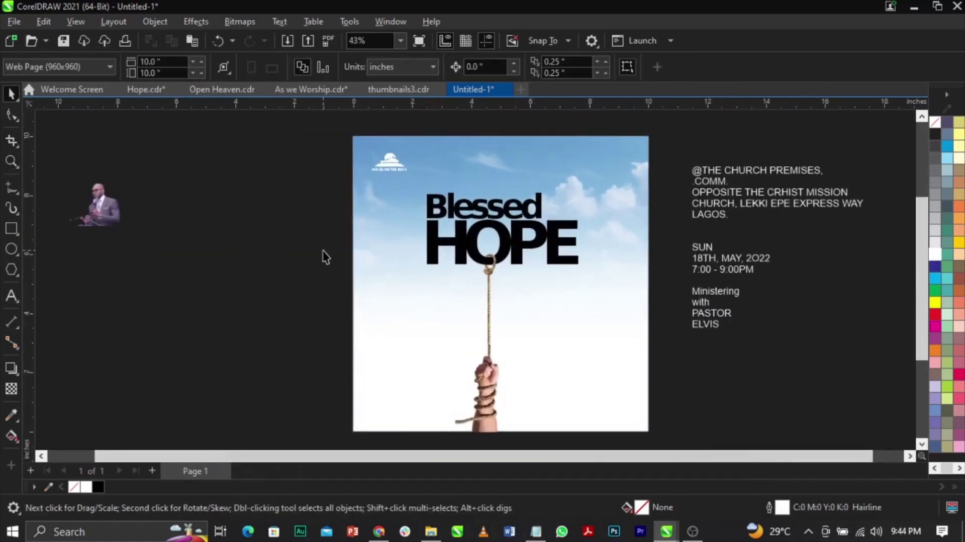
Move the speaker photo on the pasteboard closer to the flyer page
scroll(526, 255, "down", 1)
scroll(450, 260, "down", 1)
scroll(338, 250, "up", 1)
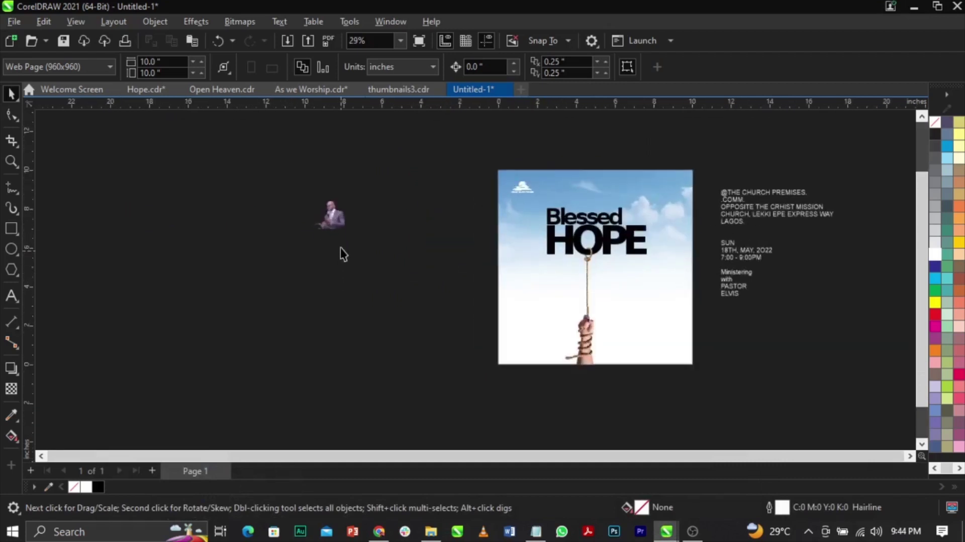
left_click_drag(337, 227, 391, 258)
scroll(396, 258, "up", 1)
Import the image center-optical-flares-explosion-orange-gold-flares-free-video and place it about 2.23 in wide beside the speaker photo
right_click(403, 259)
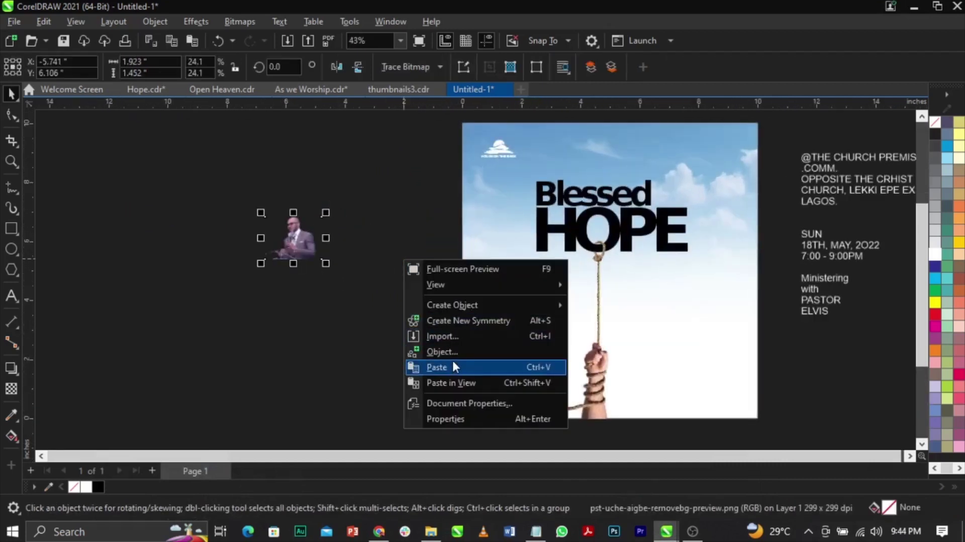
left_click(450, 336)
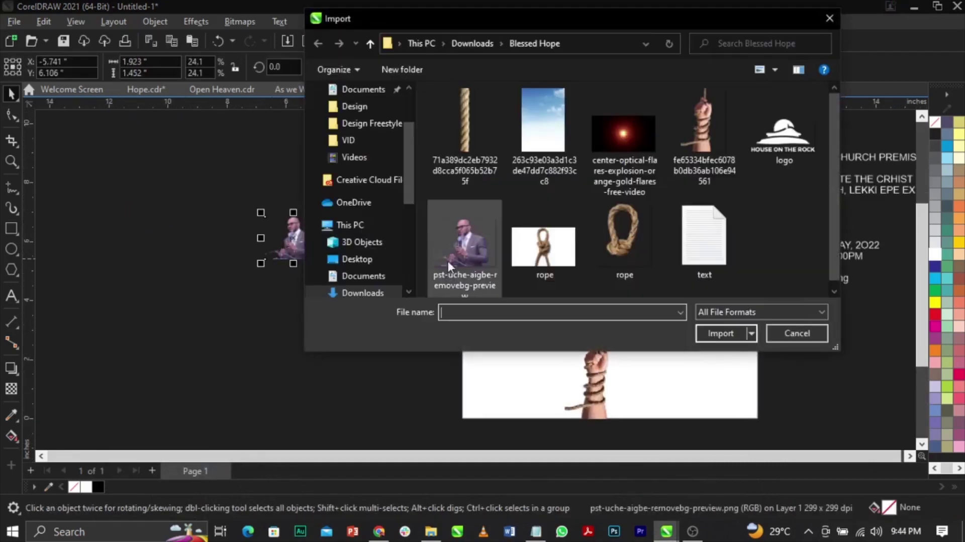
left_click(623, 166)
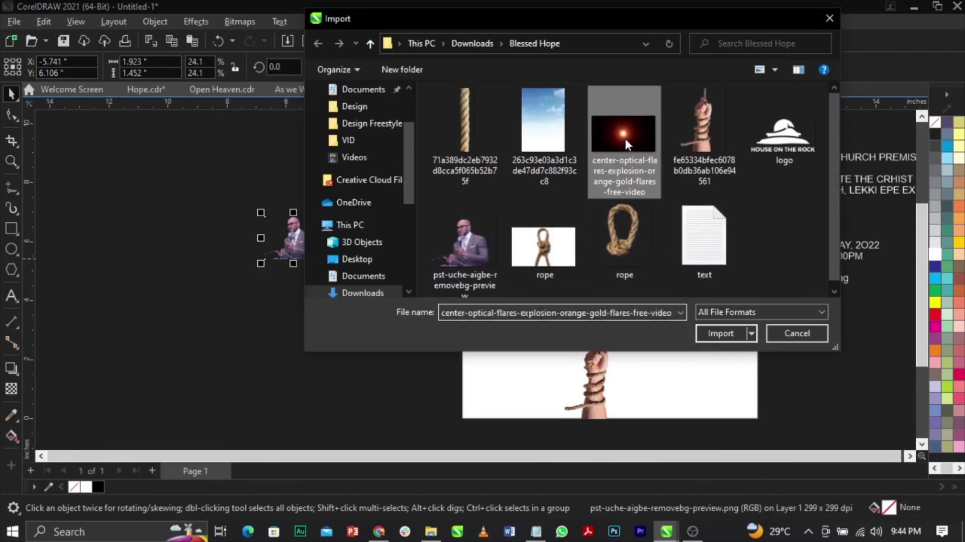
left_click(720, 333)
left_click(204, 210)
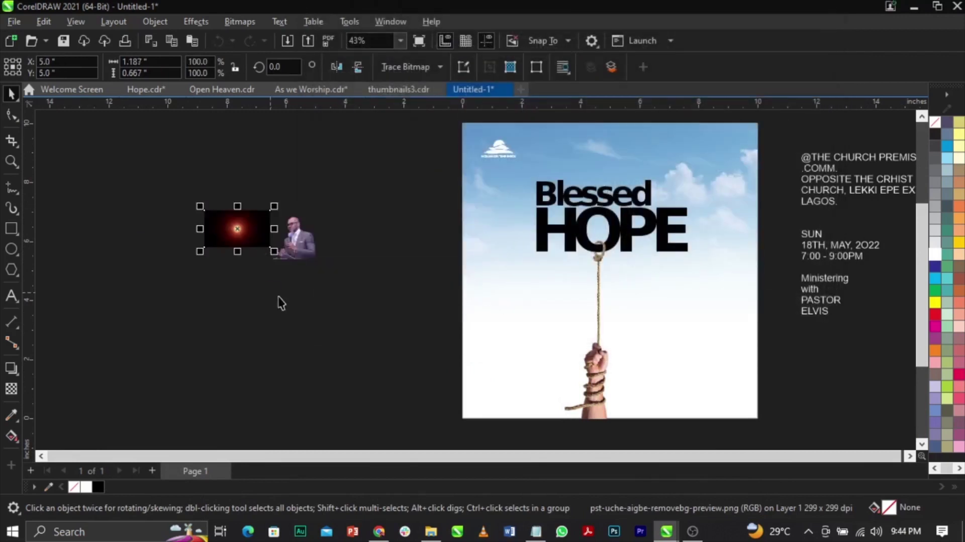
left_click(325, 243)
scroll(325, 242, "down", 2)
scroll(499, 243, "up", 1)
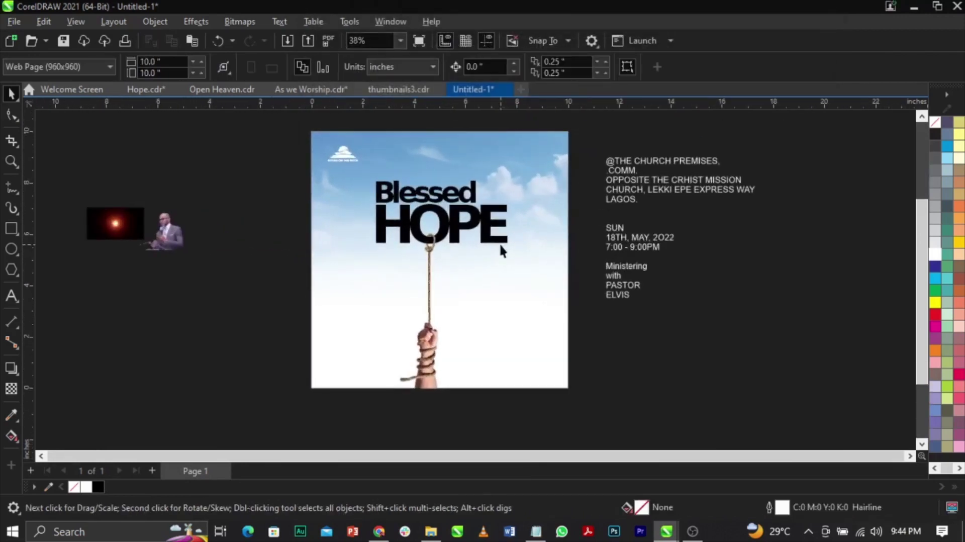
Start another import and browse through the HD Design folder in Downloads to its "As we worship" subfolder
right_click(260, 214)
left_click(301, 292)
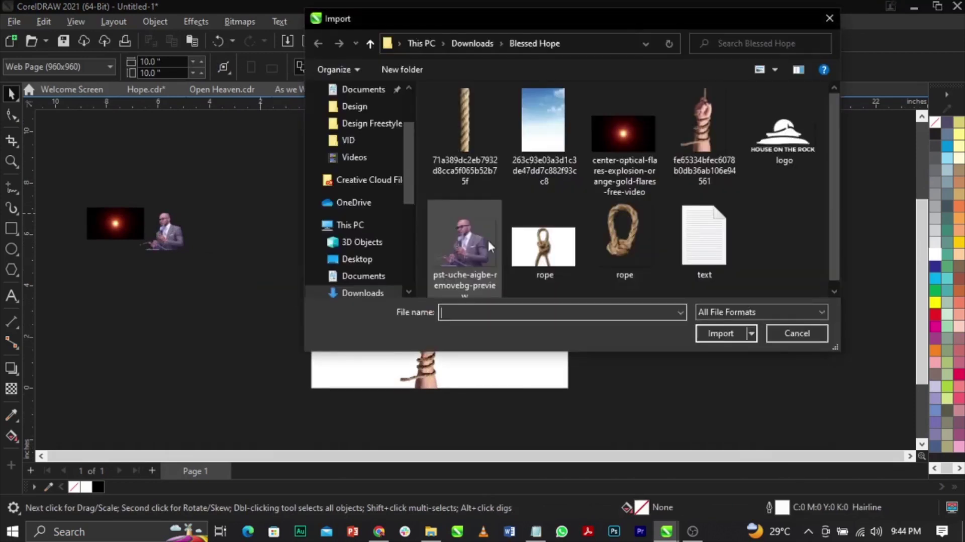
left_click(365, 293)
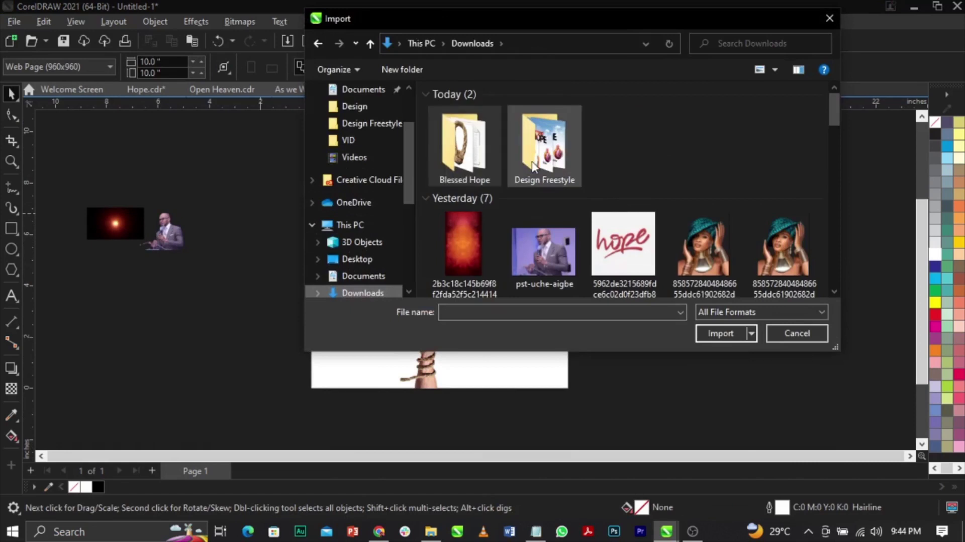
scroll(467, 241, "down", 6)
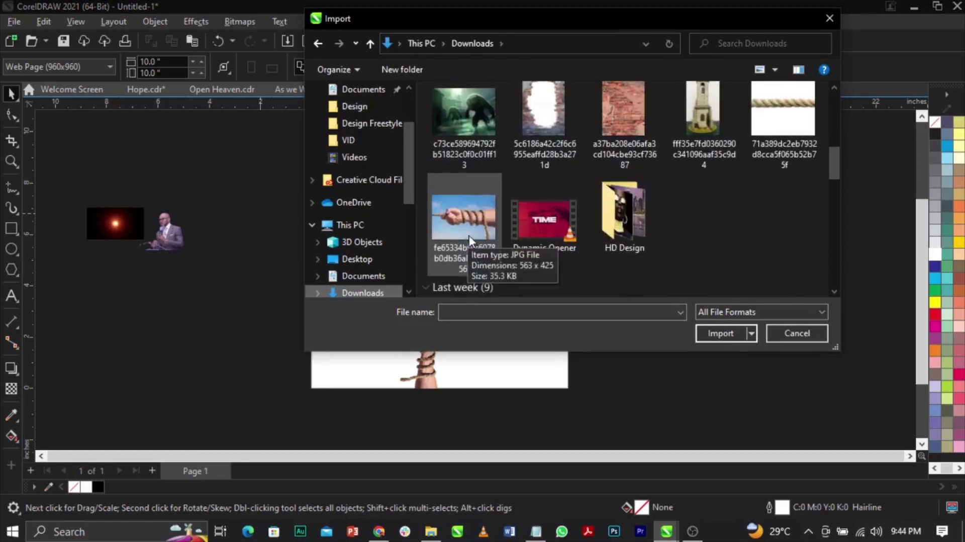
double_click(626, 219)
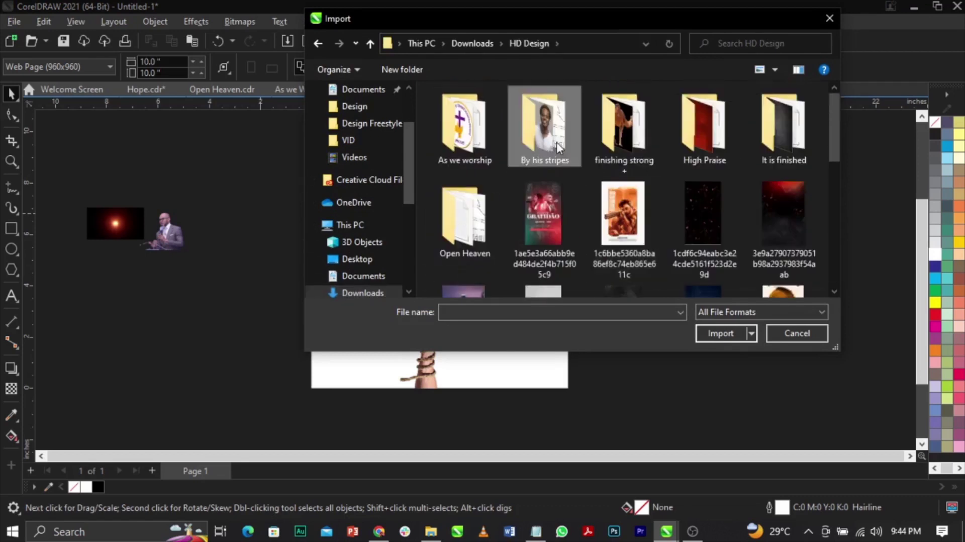
double_click(545, 129)
scroll(547, 161, "down", 3)
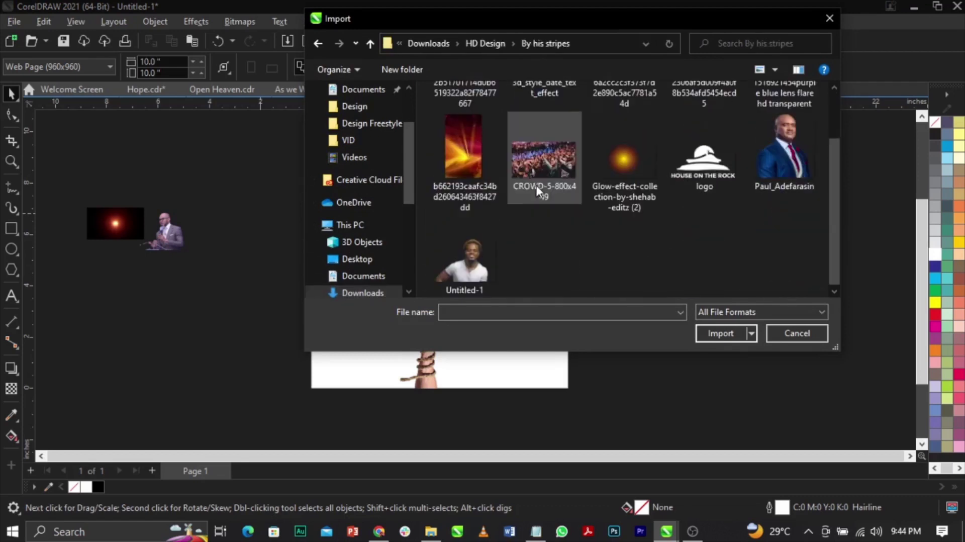
left_click(324, 43)
double_click(454, 146)
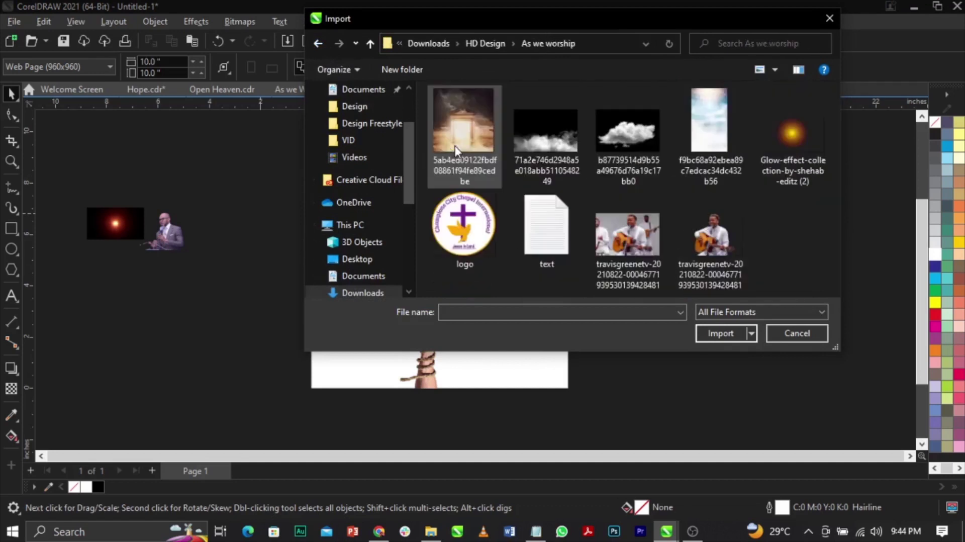
Import the cloud image b87739514d9b55a49676d76a19c17bb0 and place it about 2.76 in wide on the empty area beside the page
left_click(623, 146)
left_click(721, 333)
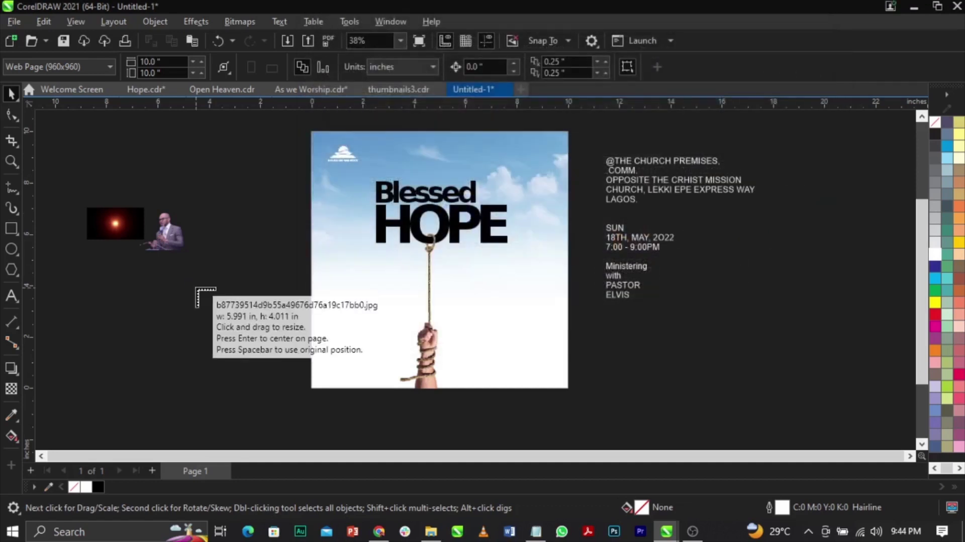
left_click_drag(201, 285, 274, 327)
left_click_drag(234, 302, 239, 239)
left_click(264, 285)
Move the cloud image onto the flyer's sky, just above and beside the end of "Blessed"
scroll(381, 252, "down", 1)
key("z")
left_click_drag(228, 188, 622, 312)
key("space")
left_click_drag(217, 293, 673, 171)
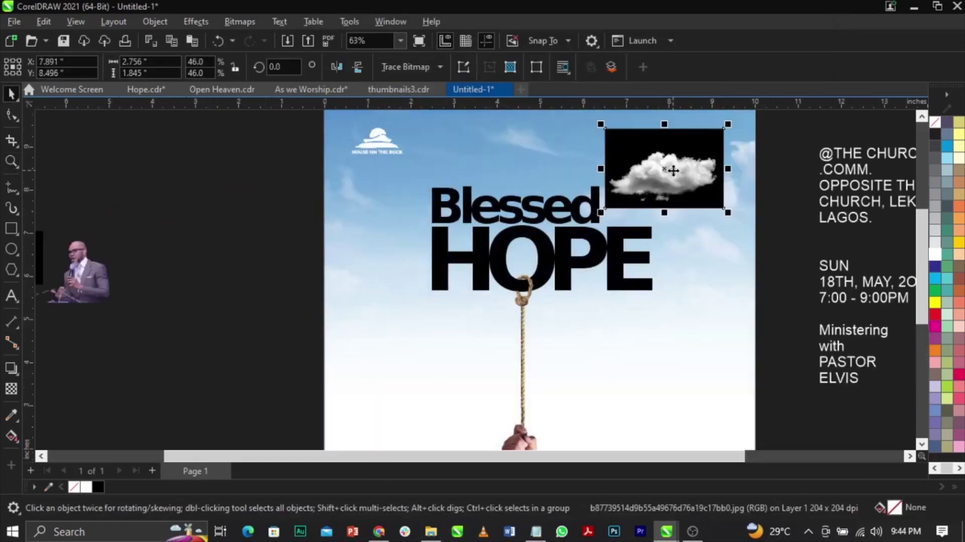
scroll(674, 171, "down", 2)
scroll(698, 181, "up", 3)
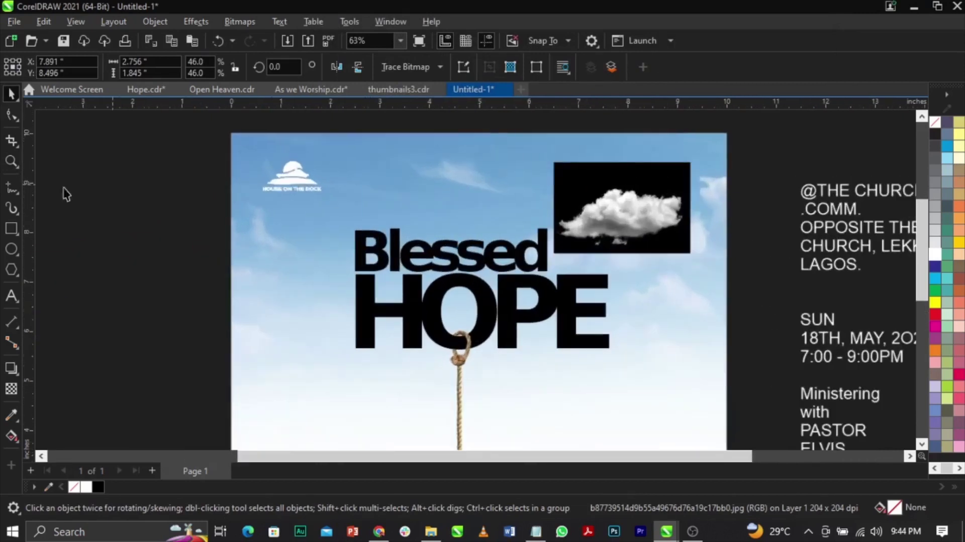
Set the cloud image's transparency merge mode to Screen so its black background blends into the sky
left_click(12, 390)
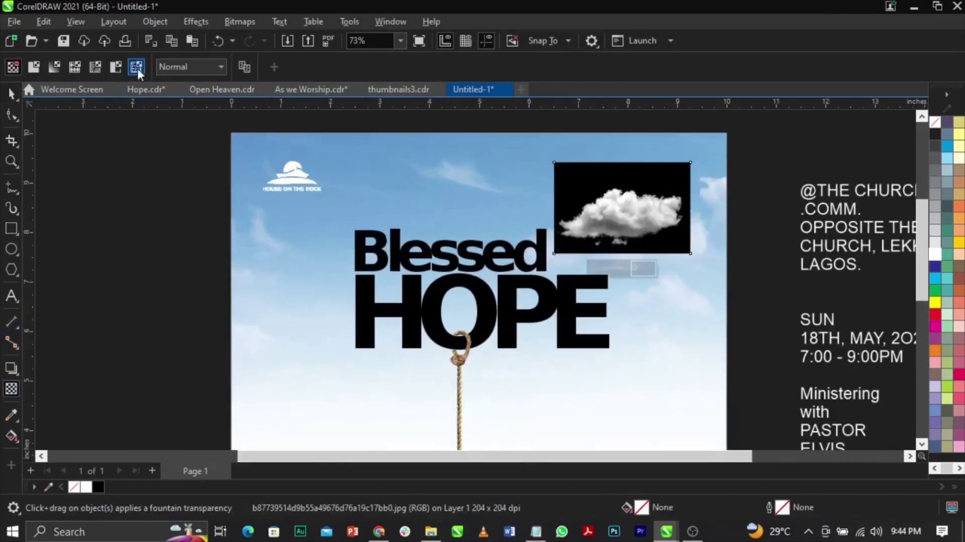
left_click(173, 66)
left_click(187, 338)
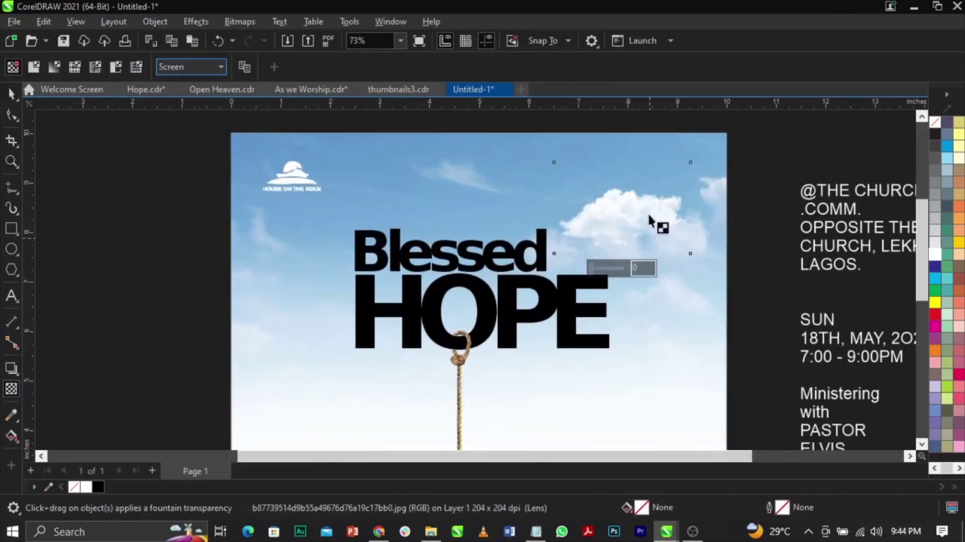
scroll(656, 229, "up", 2)
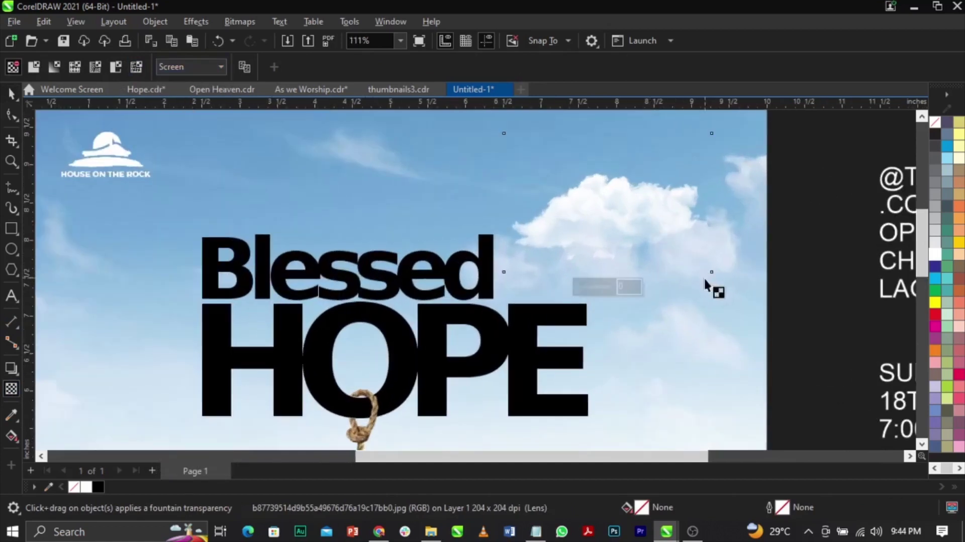
Scale the cloud down to about 1.56 × 1.04 in and position it in the sky's upper-right area
key("space")
left_click_drag(709, 274, 633, 208)
scroll(633, 208, "down", 3)
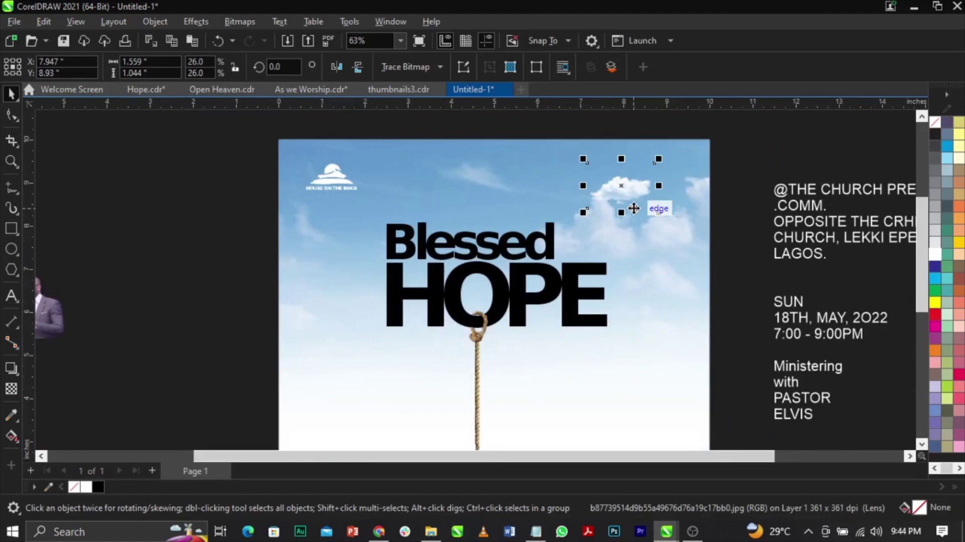
Duplicate the cloud beside the title's left edge and over the "E" of "HOPE", making the copy on the "E" slightly smaller
left_click_drag(635, 210, 846, 298)
scroll(393, 269, "up", 7)
scroll(357, 265, "down", 3)
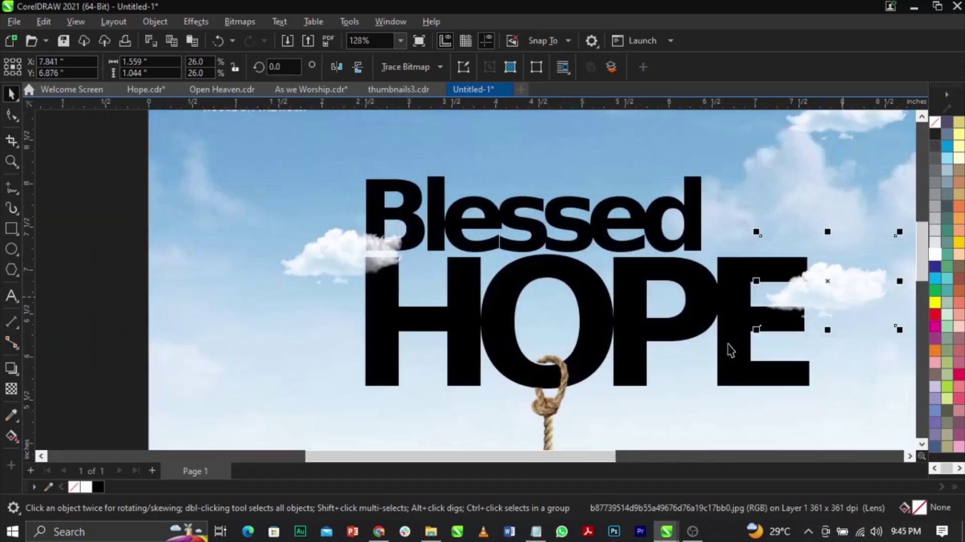
left_click_drag(766, 330, 812, 311)
scroll(605, 268, "down", 4)
scroll(494, 251, "up", 3)
Ungroup the title and fill the word "Blessed" with red
left_click(575, 235)
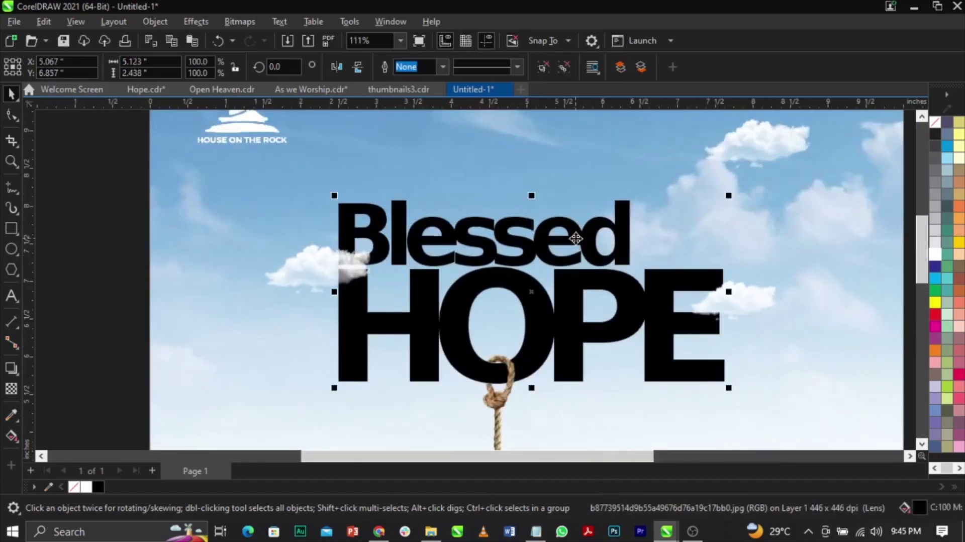
left_click(547, 62)
left_click(569, 151)
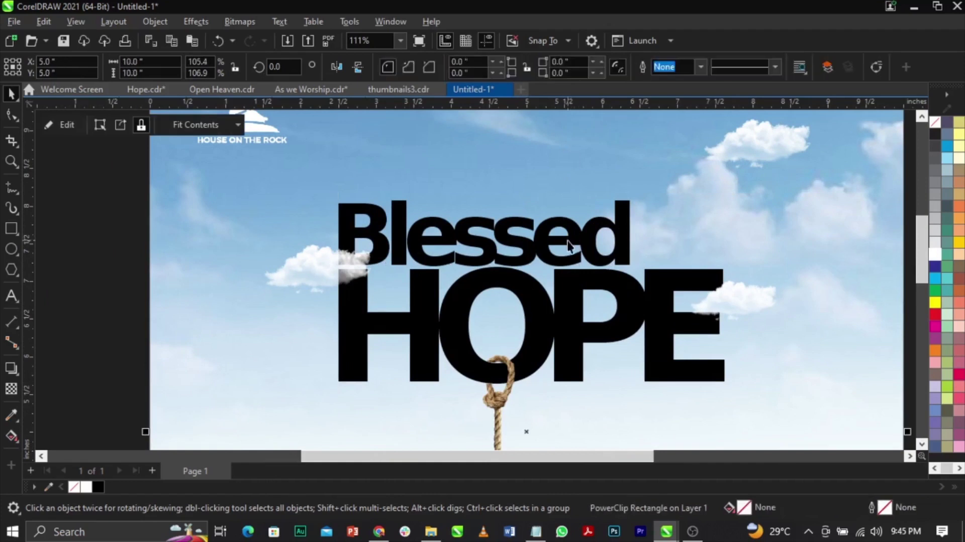
left_click(563, 235)
left_click(938, 317)
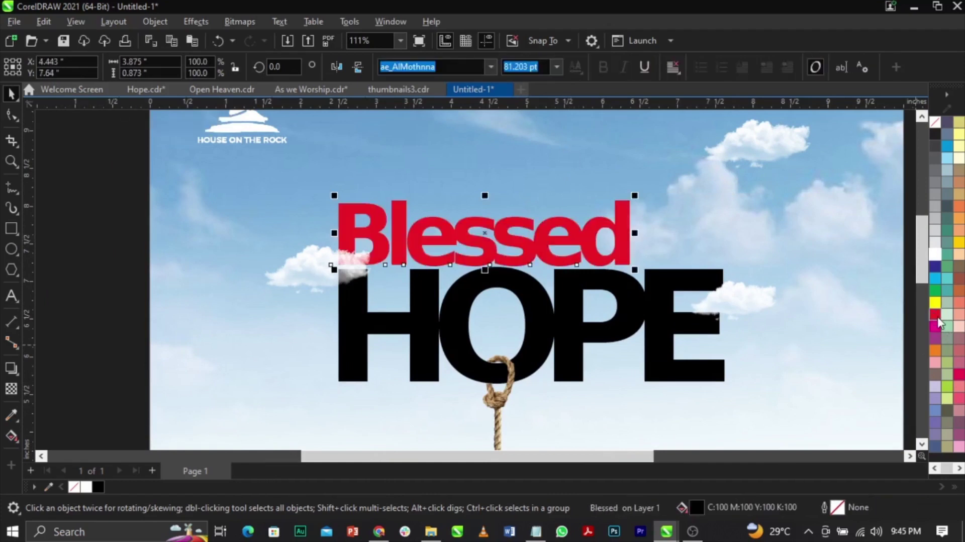
Switch the fill of "Blessed" to the RGB color model and set it to dark red #B00006
scroll(665, 285, "down", 3)
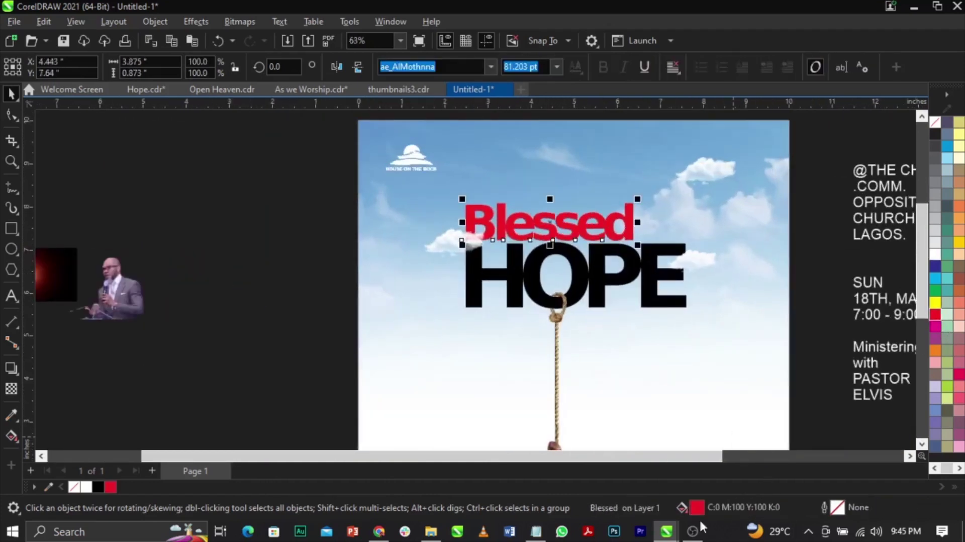
double_click(694, 506)
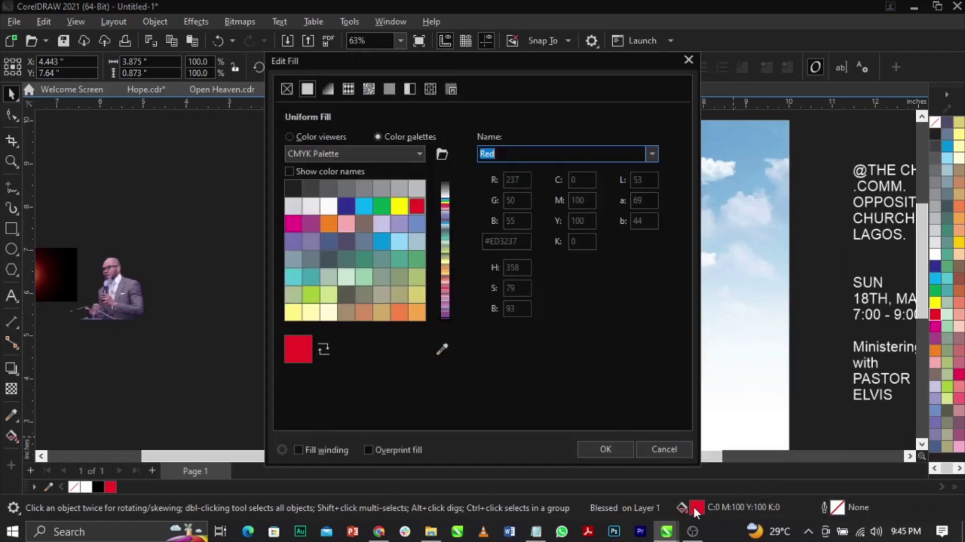
left_click(323, 136)
left_click(541, 158)
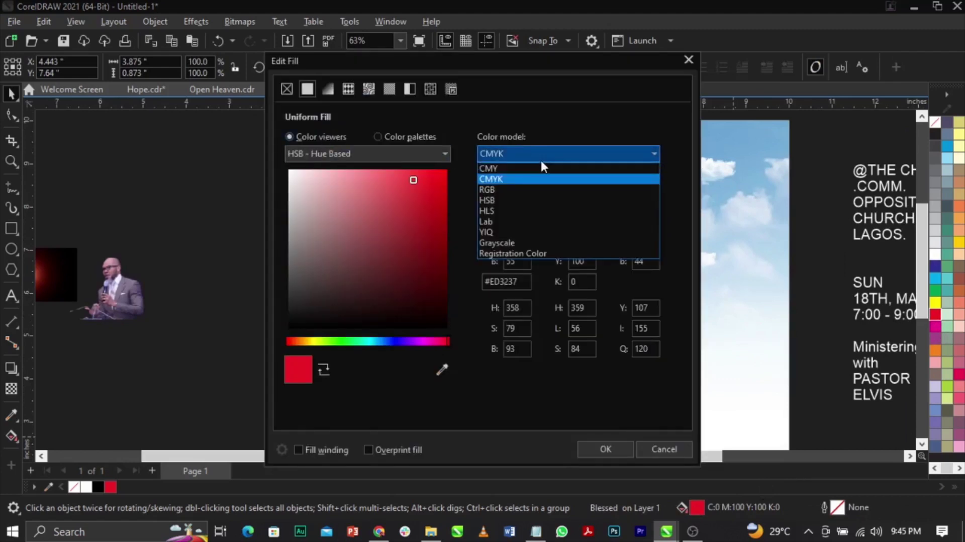
left_click(512, 194)
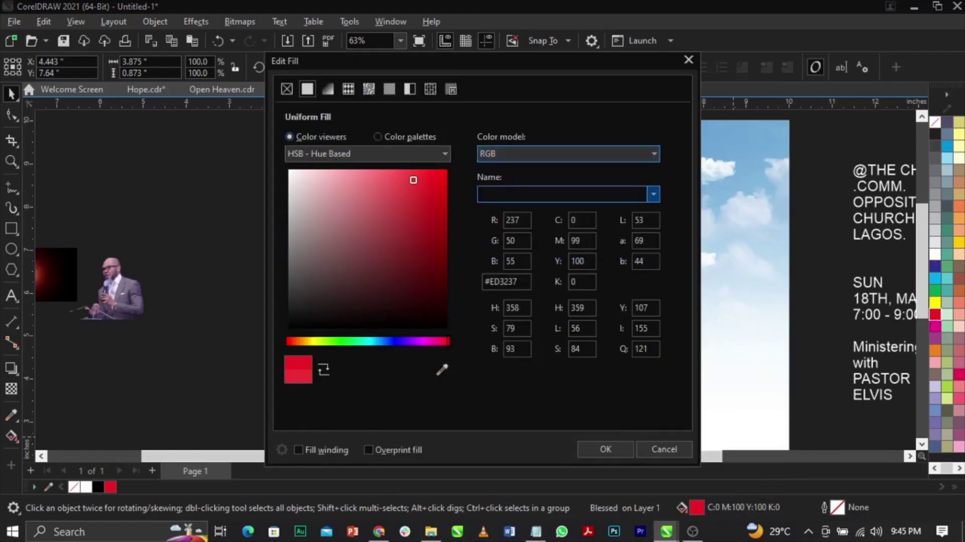
left_click_drag(435, 63, 816, 69)
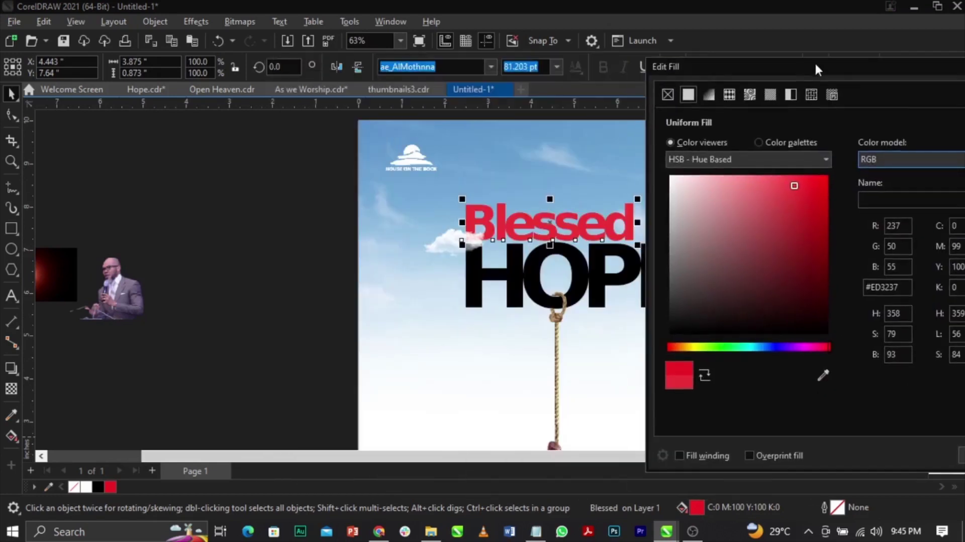
left_click_drag(815, 188, 831, 225)
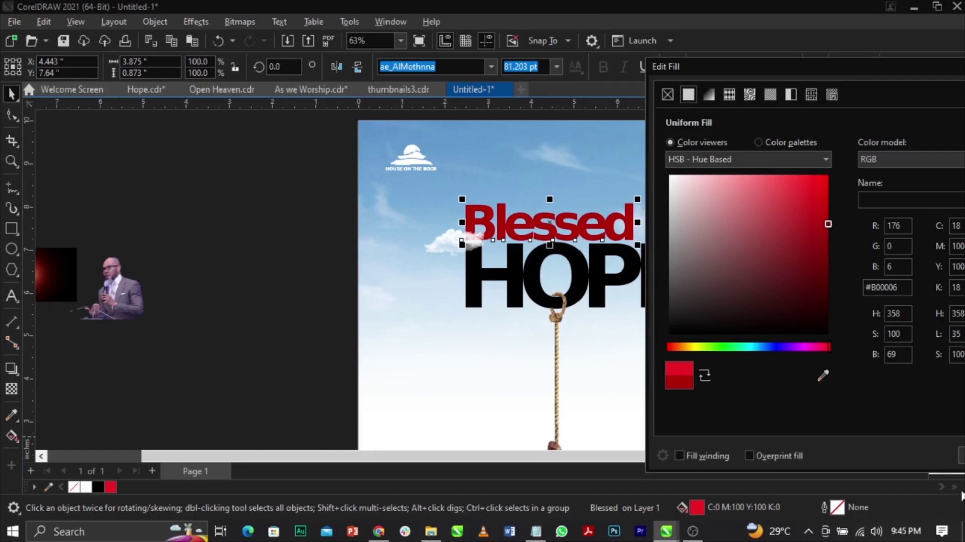
left_click(960, 460)
scroll(580, 178, "down", 2)
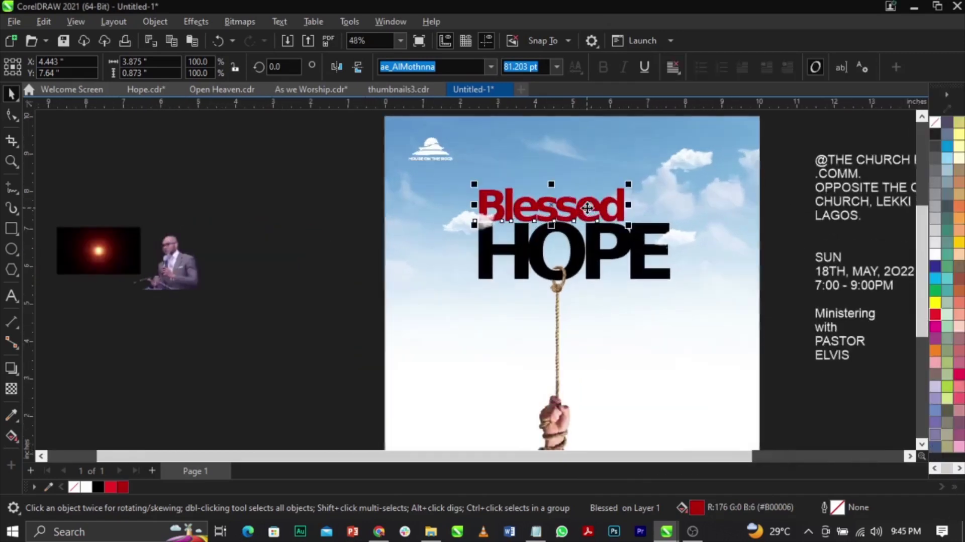
left_click(642, 242)
left_click(289, 242)
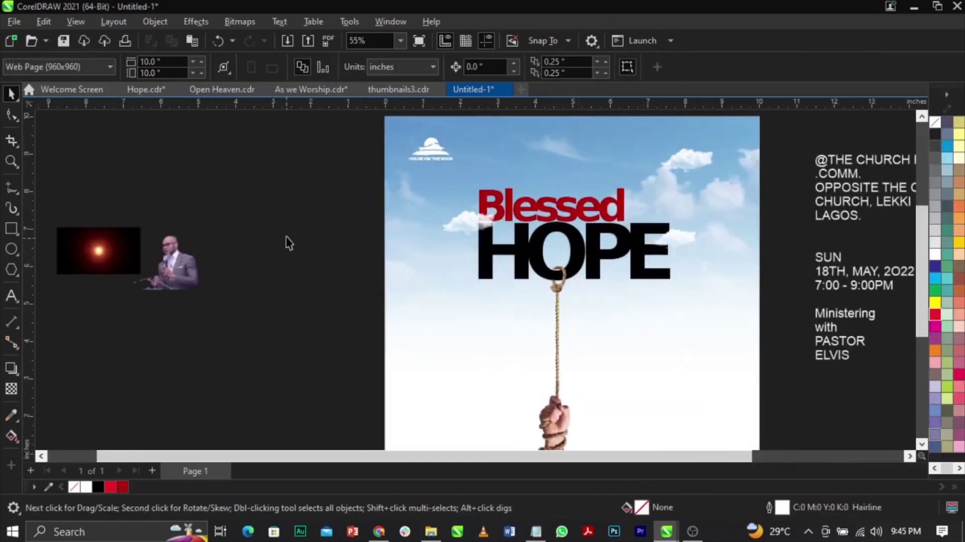
Place the orange flare image over the left part of the title and enlarge it to about 3.88 × 2.18 in
left_click_drag(89, 250, 531, 231)
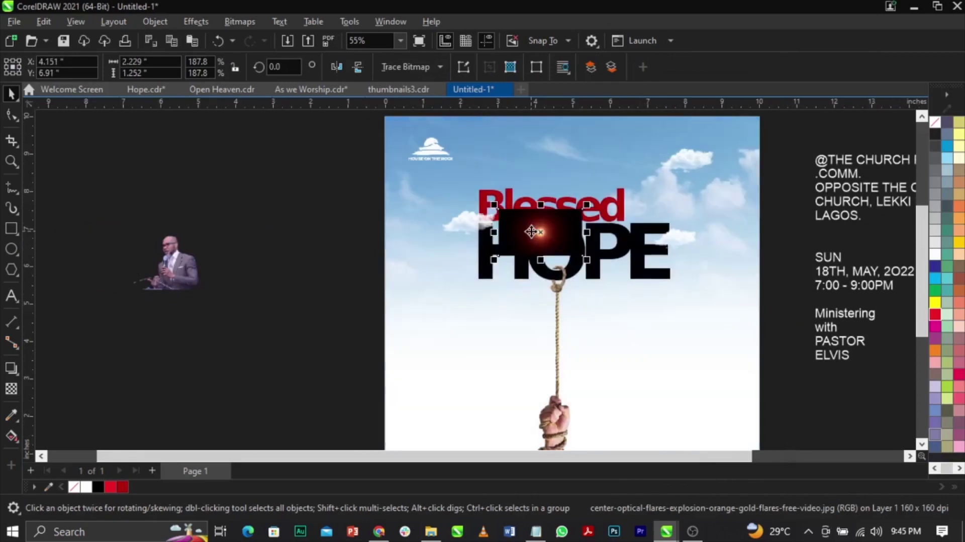
scroll(532, 231, "up", 2)
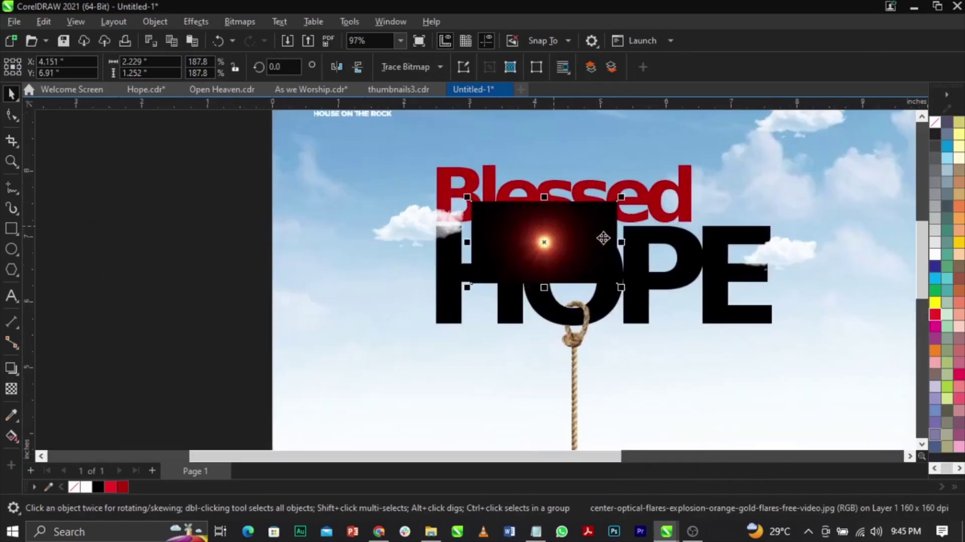
left_click_drag(625, 202, 671, 170)
left_click_drag(586, 254, 580, 252)
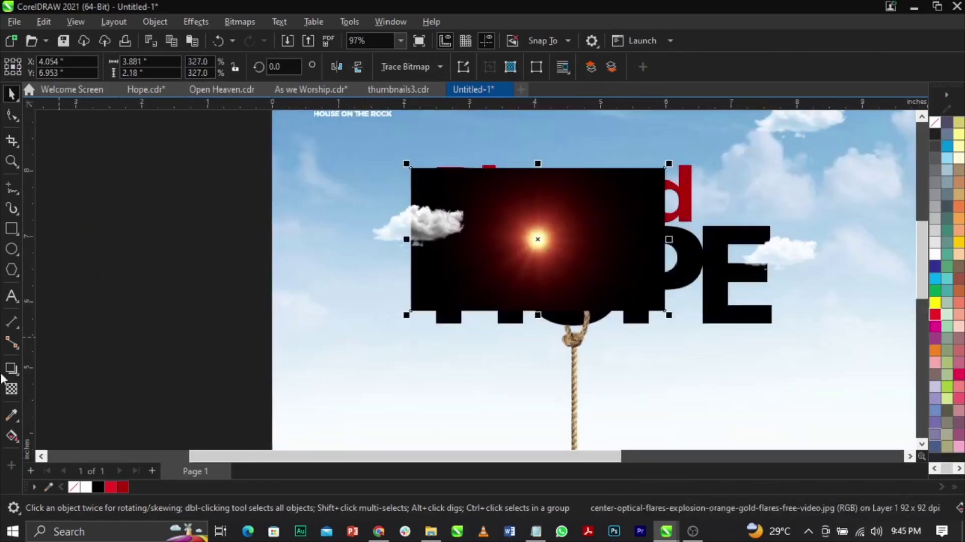
Set the flare image's transparency merge mode to Screen
left_click(11, 389)
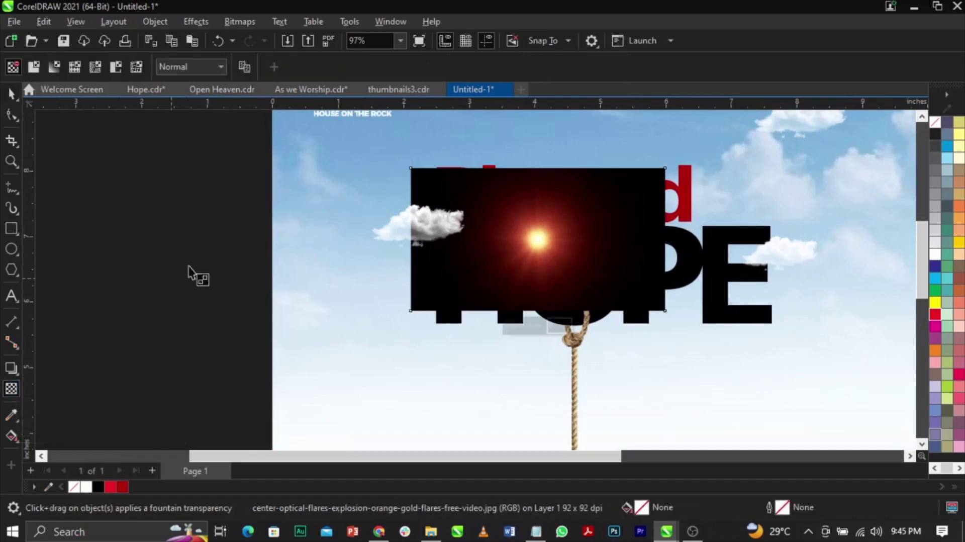
left_click(189, 70)
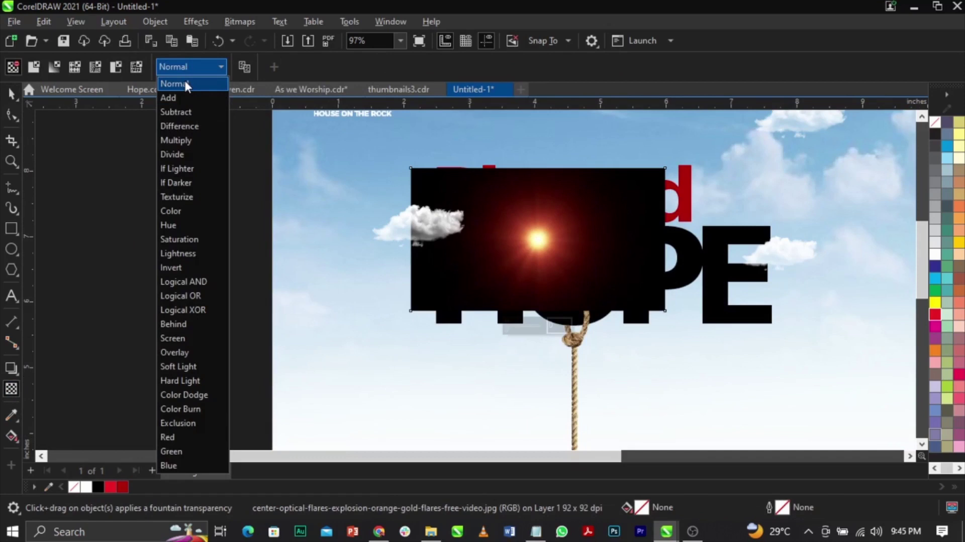
left_click(187, 340)
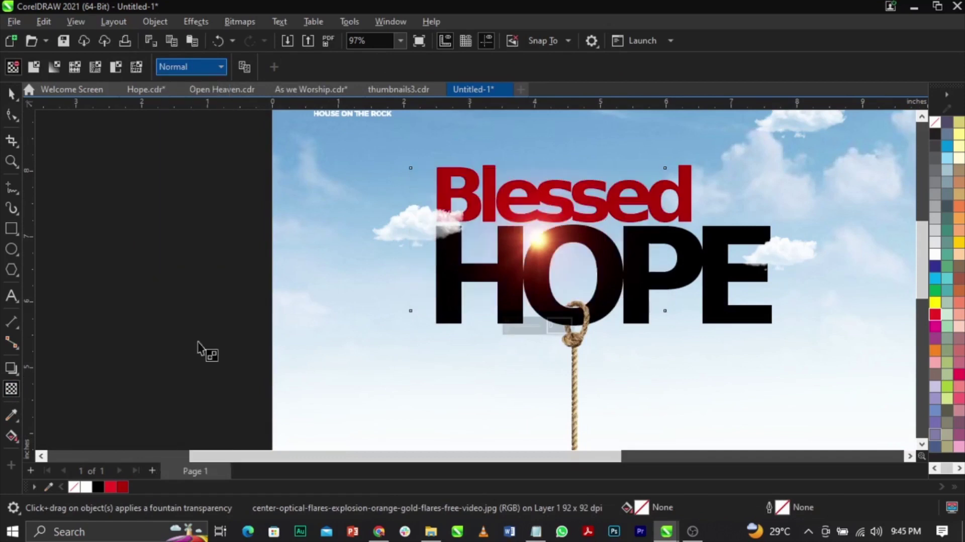
Move the flare slightly up to the junction between "Blessed" and the "HO" of "HOPE" and scale it down
key("space")
scroll(526, 237, "up", 3)
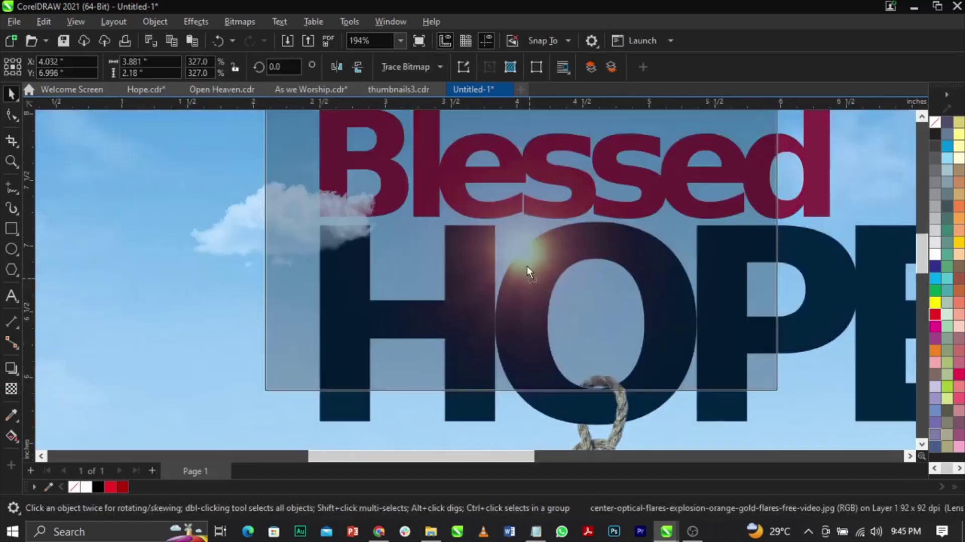
scroll(526, 273, "down", 2)
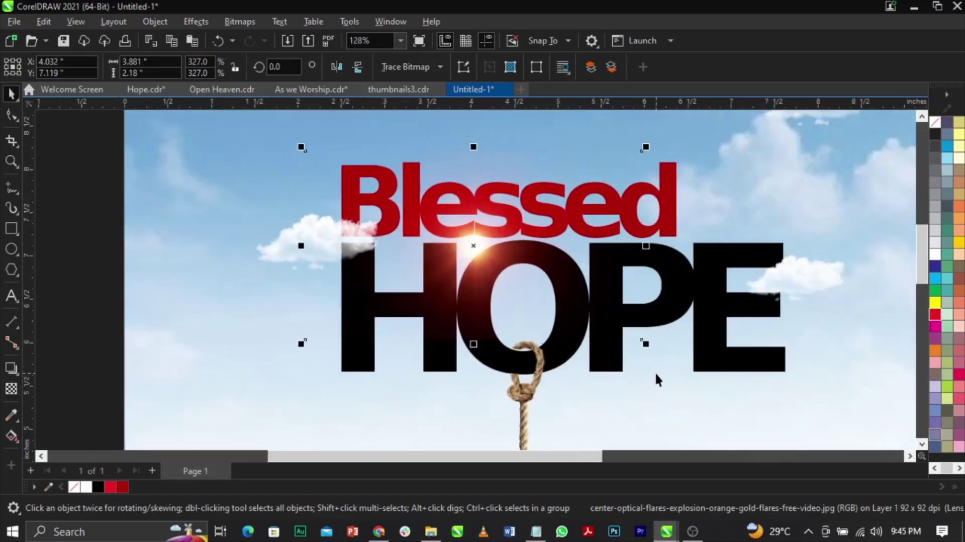
left_click_drag(645, 343, 547, 297)
scroll(488, 265, "down", 2)
left_click(280, 254)
Move the speaker photo from one side of the page to the other, just below the event details text
scroll(481, 228, "down", 1)
key("z")
left_click_drag(330, 191, 702, 441)
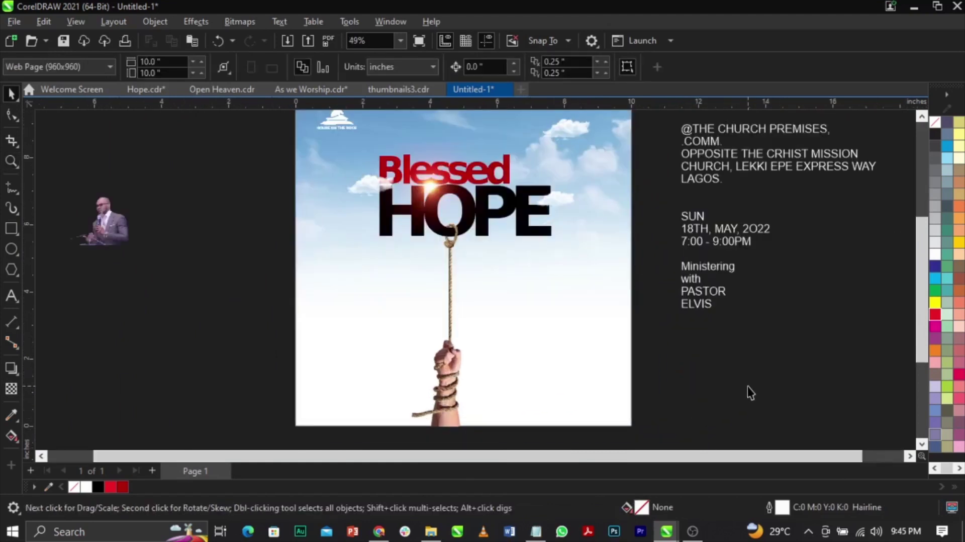
scroll(747, 386, "down", 1)
scroll(587, 340, "up", 2)
left_click_drag(64, 225, 773, 364)
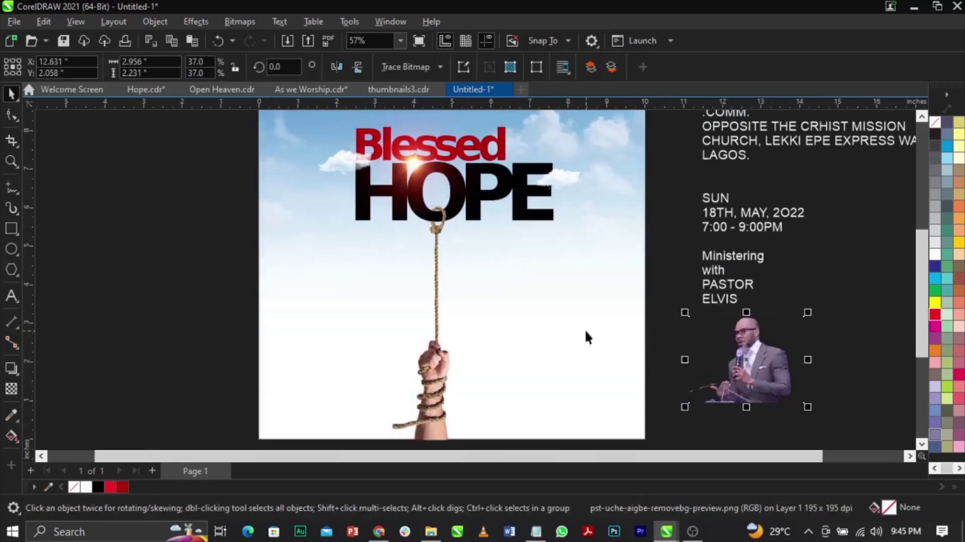
Draw a circle about 2.24 in wide beside the arm on the page, with a 50% black outline and no fill
left_click(11, 248)
left_click_drag(524, 280, 607, 363)
key("space")
left_click_drag(575, 321, 567, 321)
right_click(934, 199)
left_click(932, 210)
scroll(625, 269, "up", 1)
left_click_drag(548, 355, 540, 357)
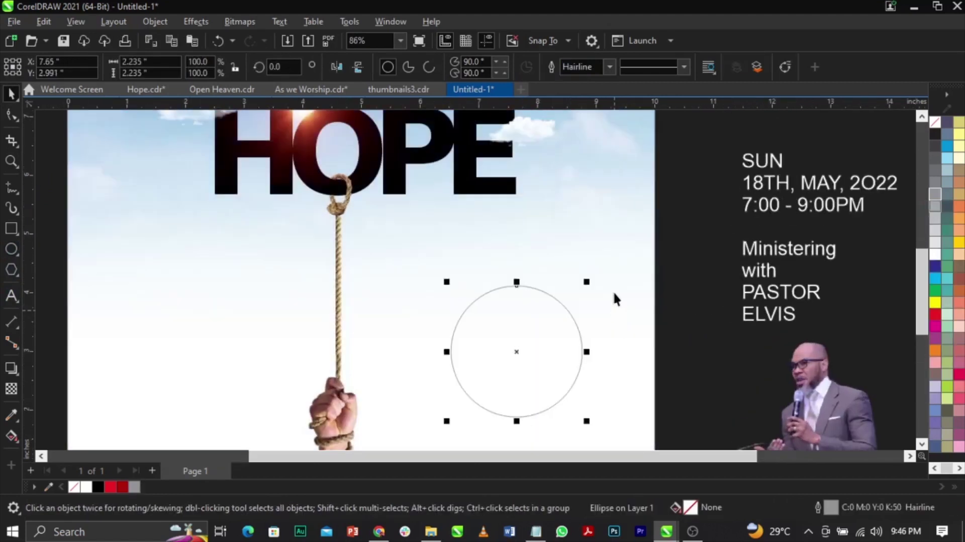
Enlarge the circle to about 2.44 in and shift it to about X 7.84, Y 2.96 in
left_click_drag(583, 282, 601, 264)
left_click_drag(568, 310, 607, 283)
scroll(578, 275, "down", 1)
key("z")
left_click_drag(342, 209, 752, 415)
key("space")
scroll(476, 299, "up", 1)
left_click_drag(477, 300, 501, 298)
left_click_drag(570, 361, 577, 370)
PowerClip the speaker photo inside the circle and shrink the circle to about 2.25 in
left_click_drag(849, 377, 657, 358)
key("ctrl+z")
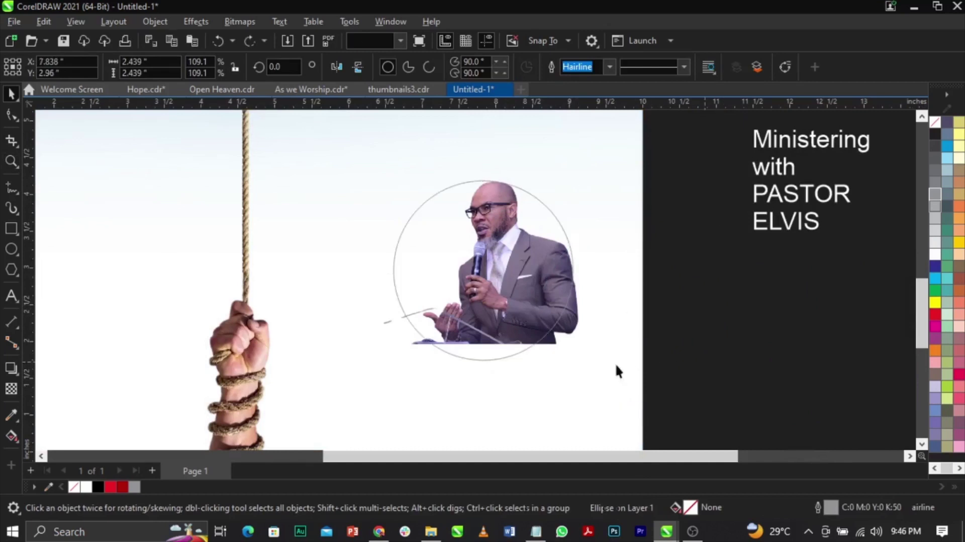
left_click(631, 364)
left_click_drag(538, 299, 687, 333)
right_click(687, 332)
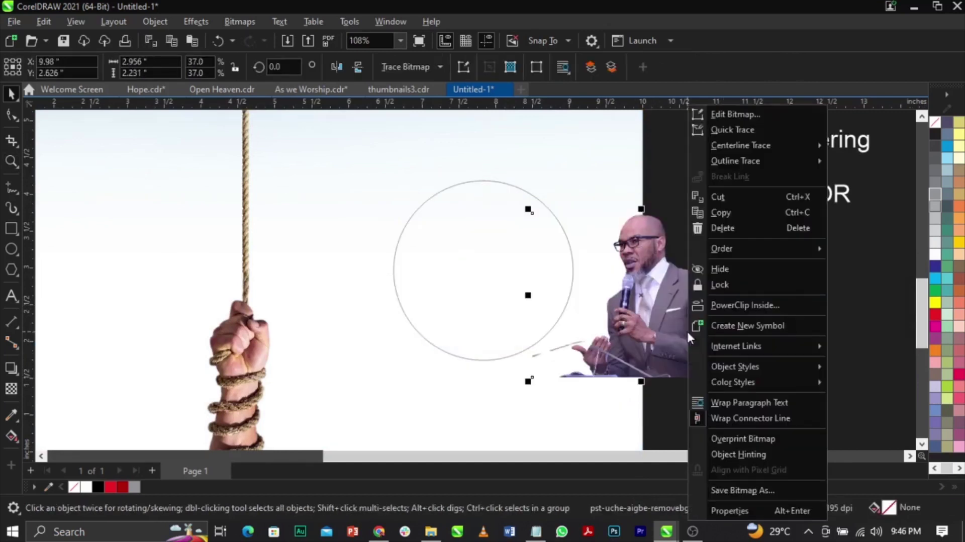
left_click(725, 305)
left_click(437, 288)
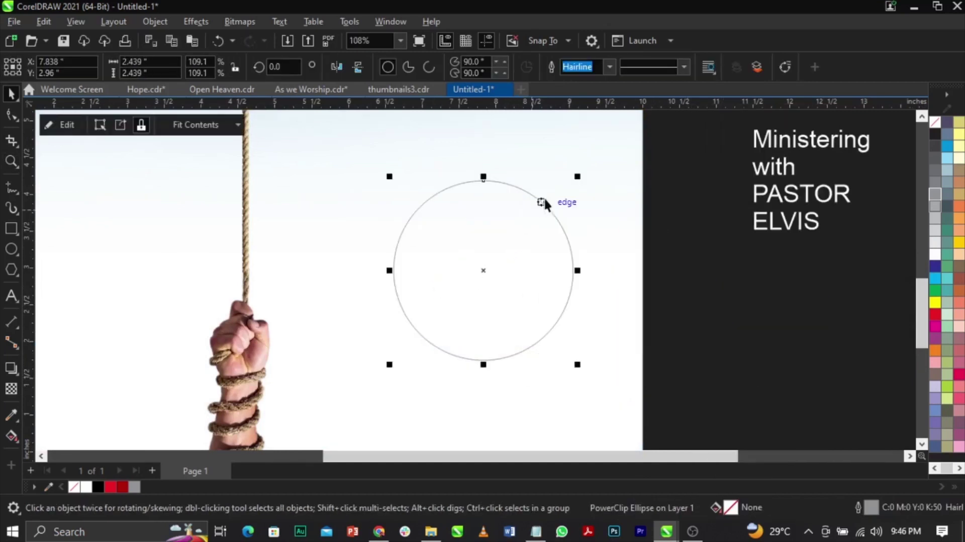
left_click_drag(577, 177, 570, 184)
Edit the PowerClip contents, moving the speaker photo over the circle and enlarging it to about 4.29 × 3.24 in
right_click(505, 253)
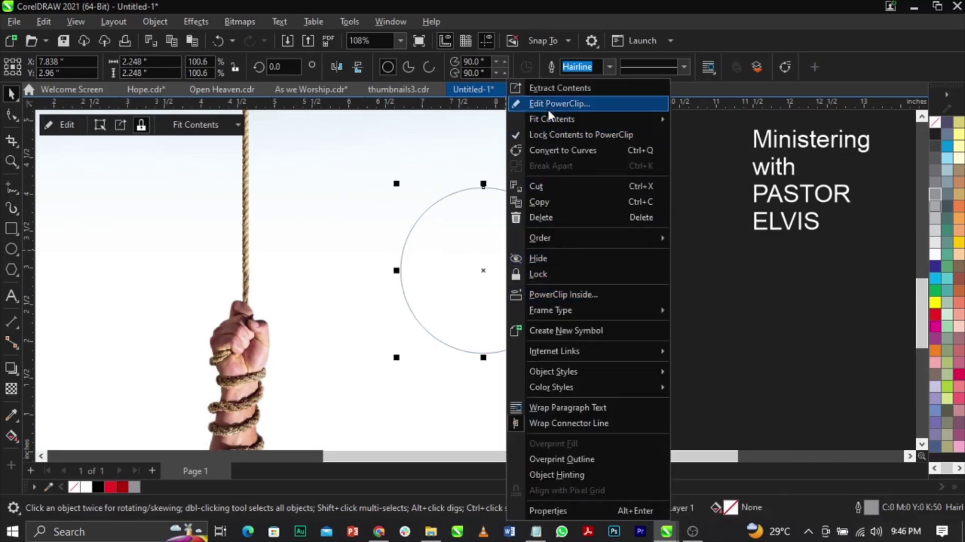
left_click(548, 104)
left_click_drag(632, 305, 500, 309)
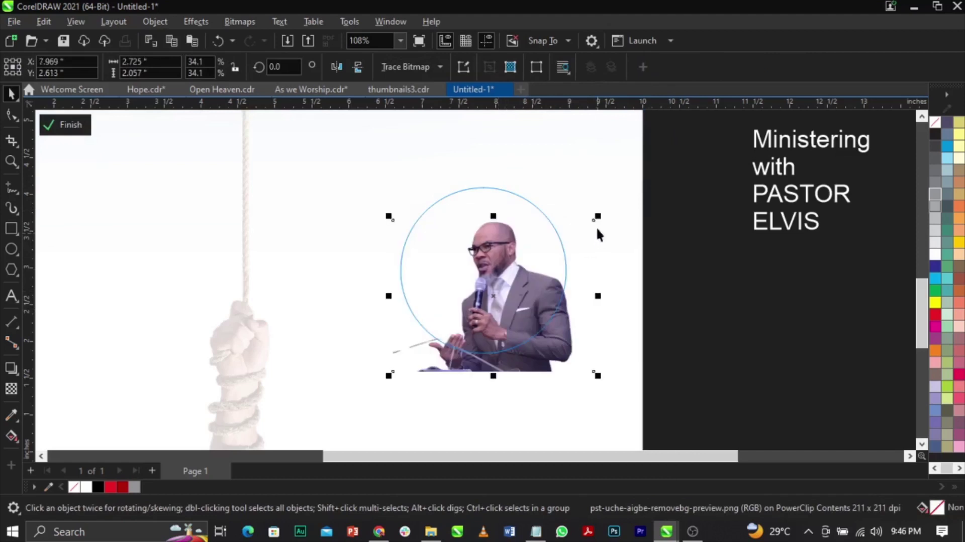
left_click_drag(596, 221, 643, 182)
left_click_drag(524, 383, 507, 354)
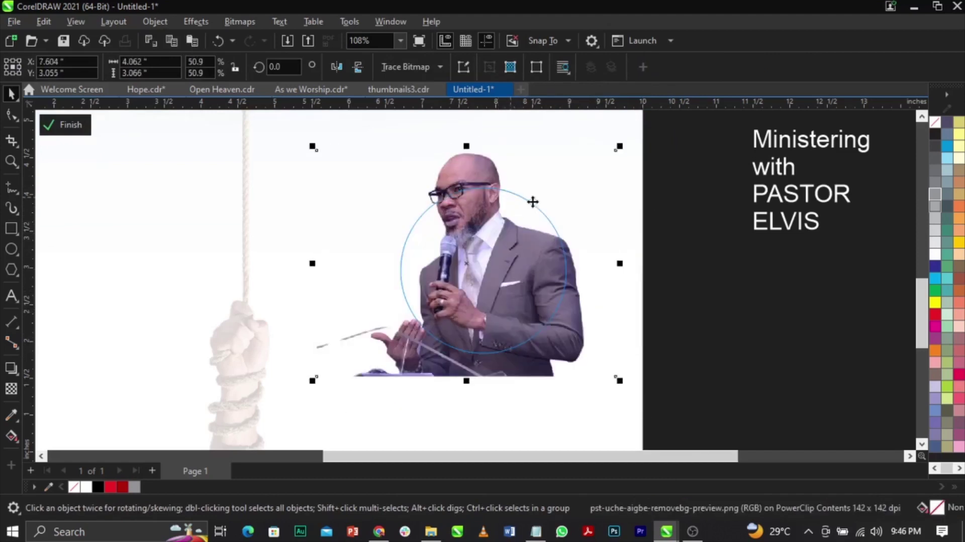
left_click_drag(551, 316, 538, 317)
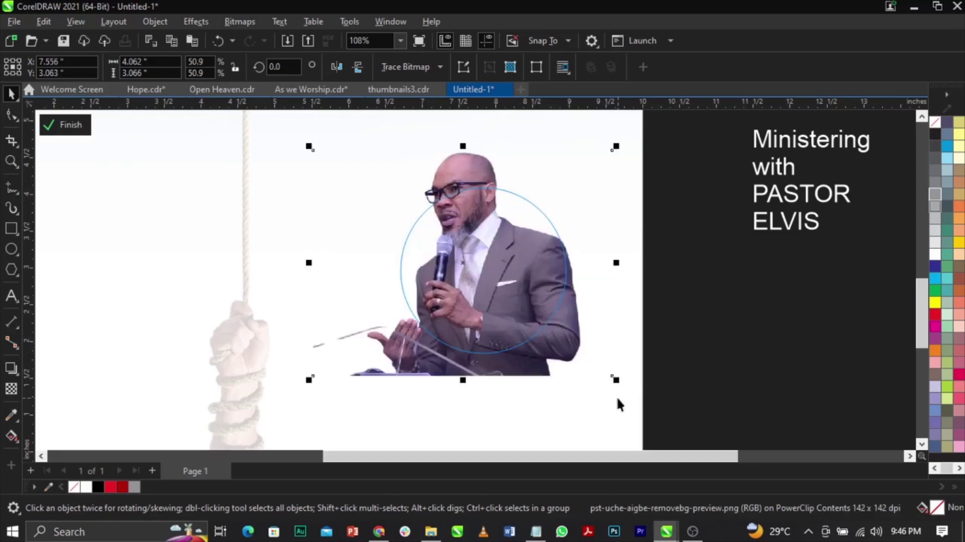
left_click_drag(615, 380, 633, 393)
left_click_drag(564, 349, 562, 345)
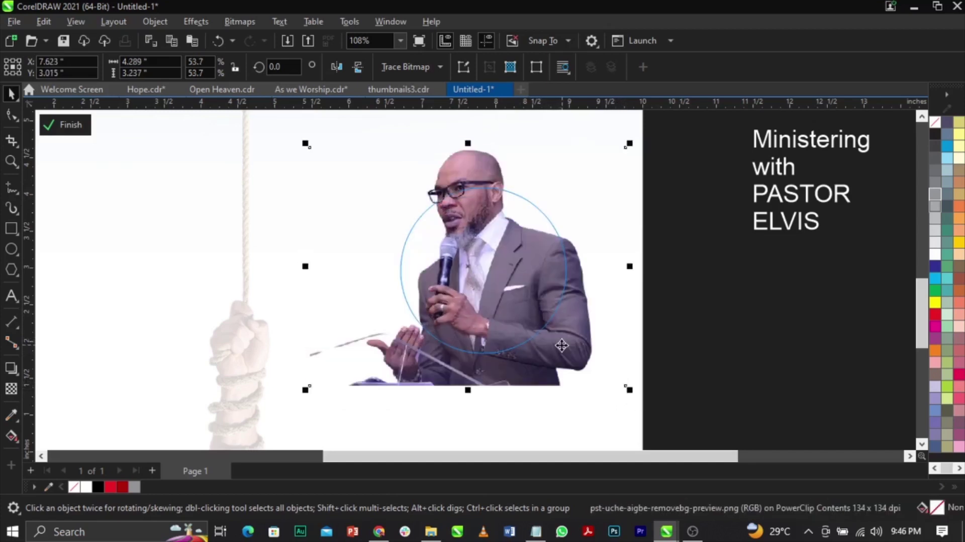
Apply Color Balance to the speaker photo with Cyan–Red at 60 and Yellow–Blue fine-tuned, and finish editing the PowerClip
left_click(561, 345)
left_click(200, 20)
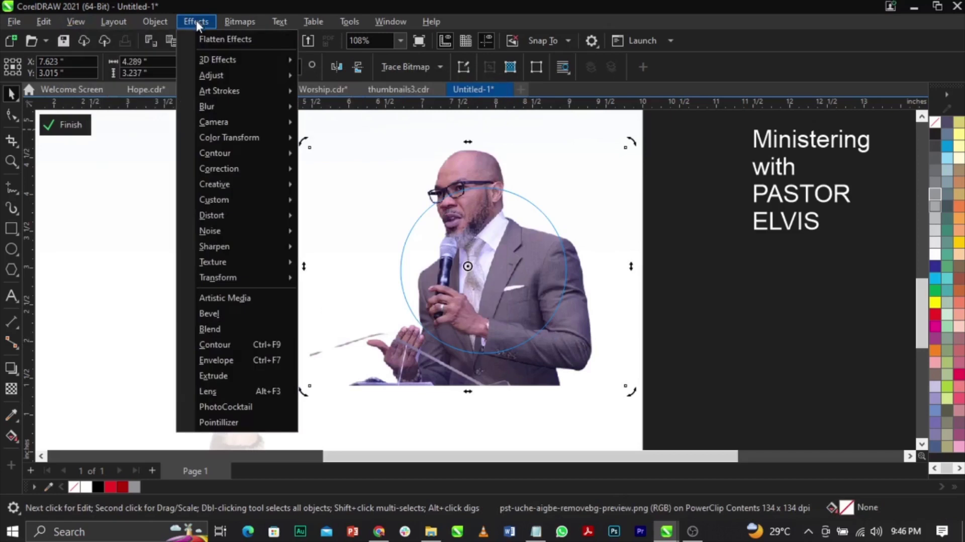
left_click(150, 20)
left_click(193, 21)
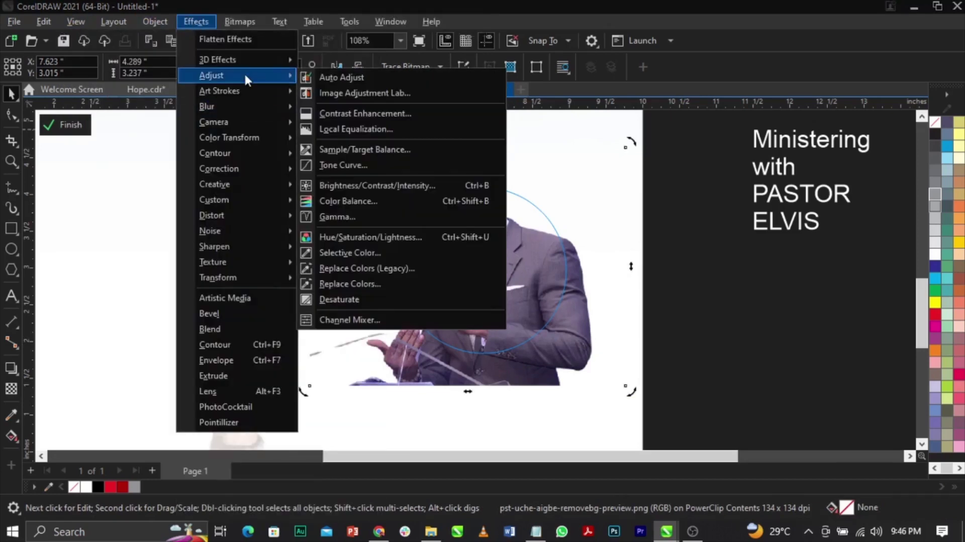
left_click(432, 199)
left_click_drag(499, 134, 755, 105)
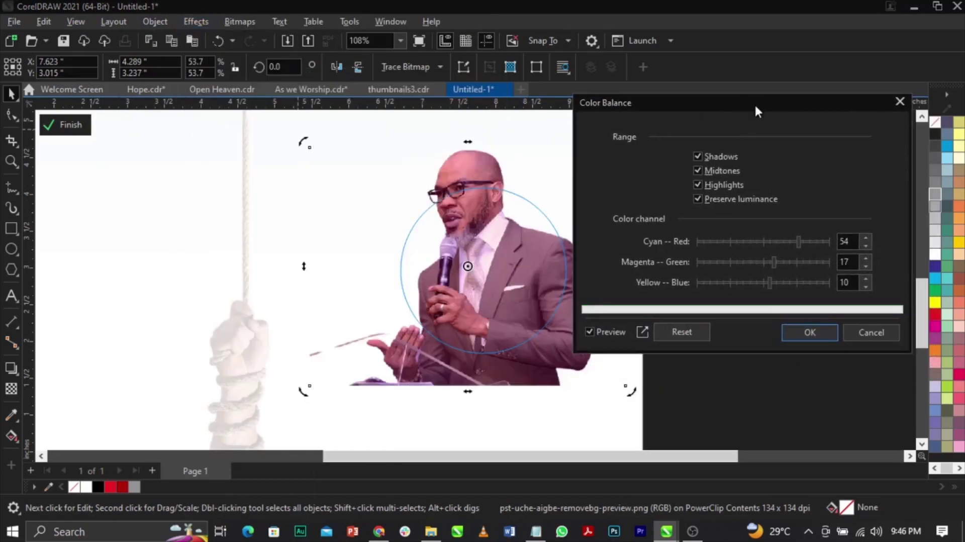
left_click(803, 241)
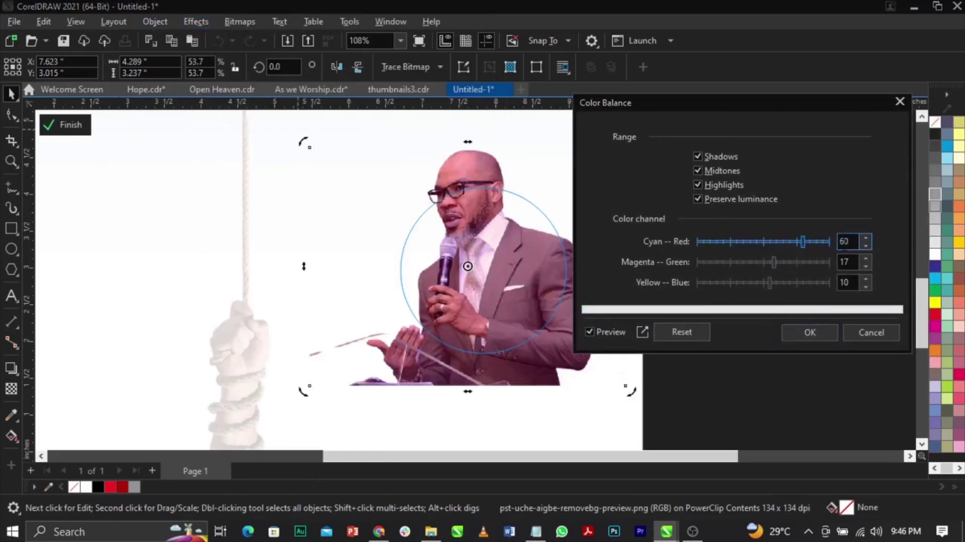
left_click(769, 282)
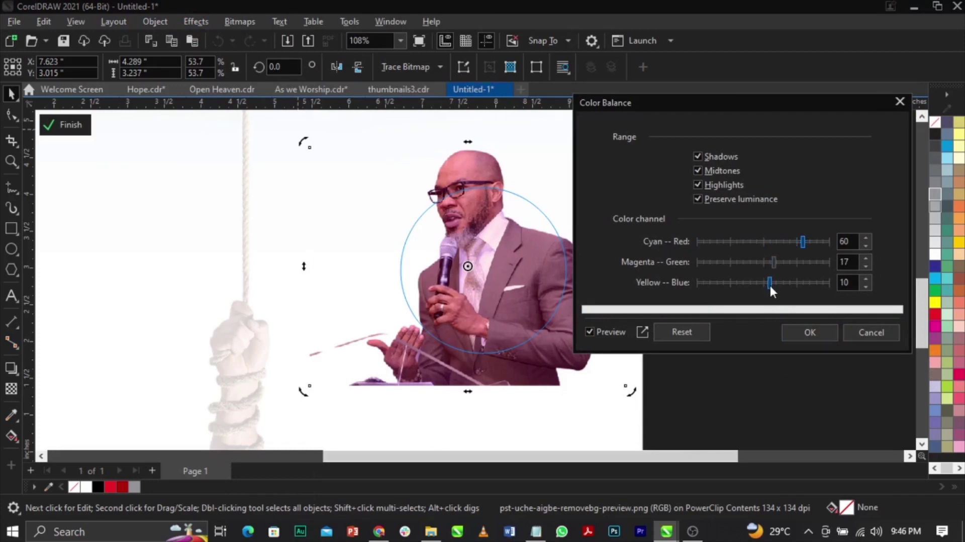
left_click_drag(763, 284, 761, 286)
left_click(769, 291)
left_click(791, 336)
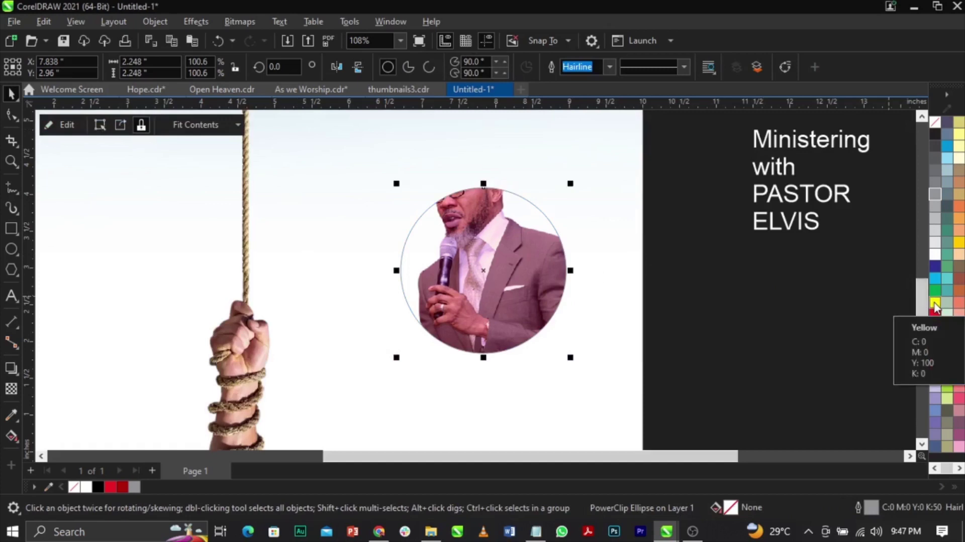
Fill the circle with yellow C0 M20 Y100 K0 and tint it with red to C0 M35 Y100 K0
left_click(958, 244)
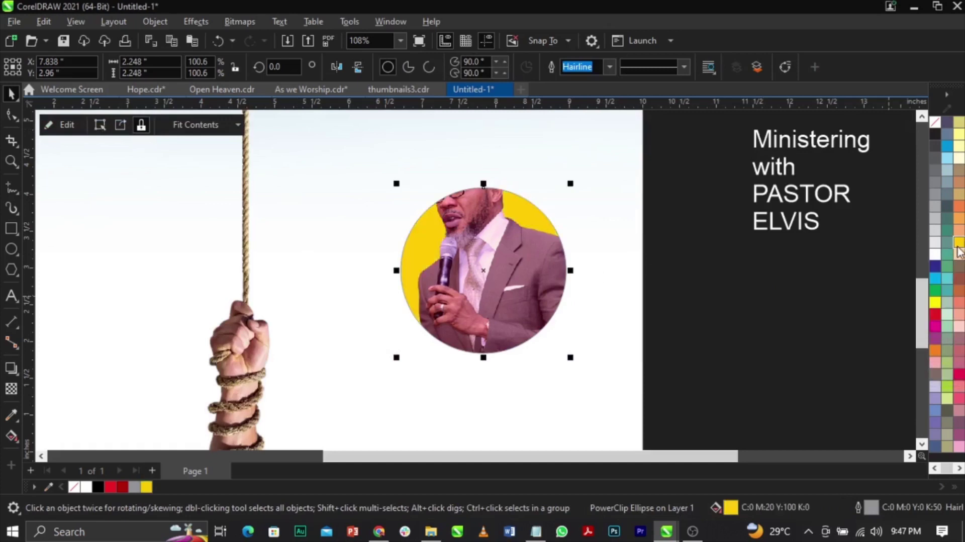
left_click(934, 316, "ctrl")
left_click(935, 317, "ctrl")
left_click(764, 322)
scroll(645, 279, "down", 1)
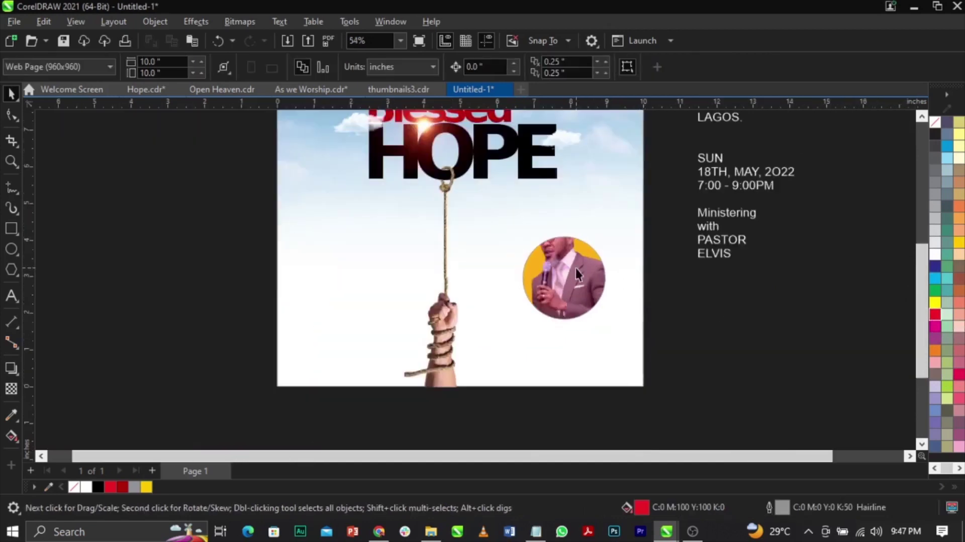
scroll(575, 265, "up", 1)
Adjust the circle's fill to orange C0 M42 Y100 K0 and remove its outline
left_click(574, 266)
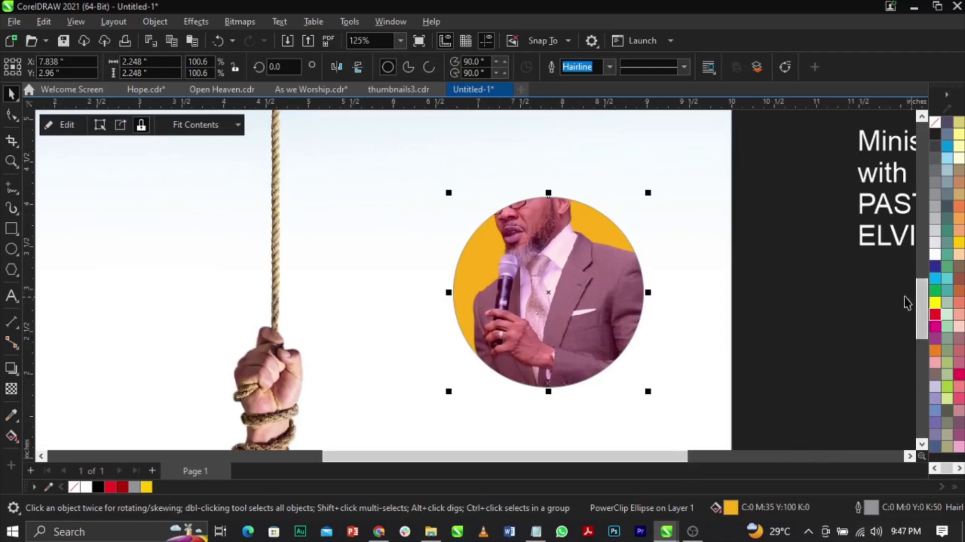
left_click(934, 315, "ctrl")
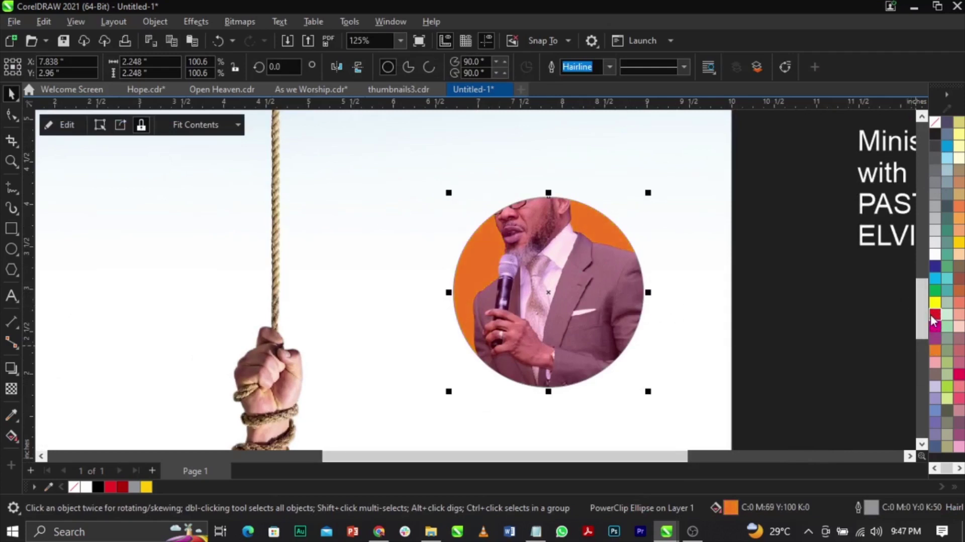
key("ctrl+z")
key("ctrl+z")
key("ctrl+z")
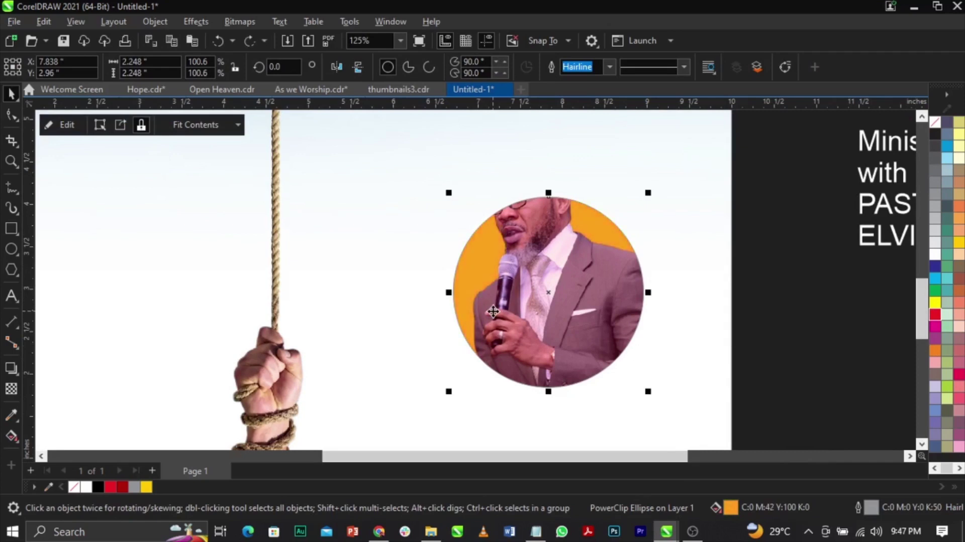
right_click(935, 125)
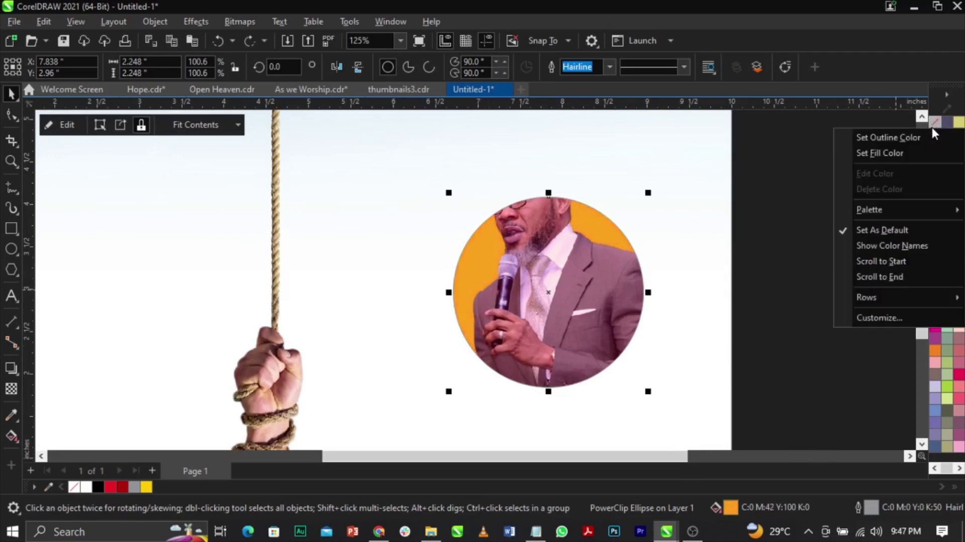
left_click(930, 131)
left_click(814, 331)
Copy the speaker photo from inside the PowerClip and paste it in place on top of the circle
double_click(535, 305)
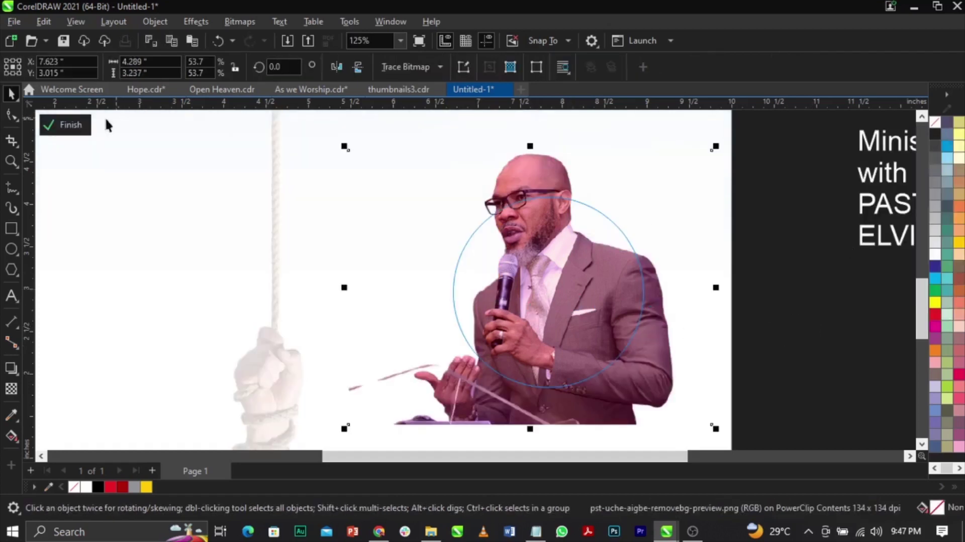
left_click(66, 124)
left_click(656, 263)
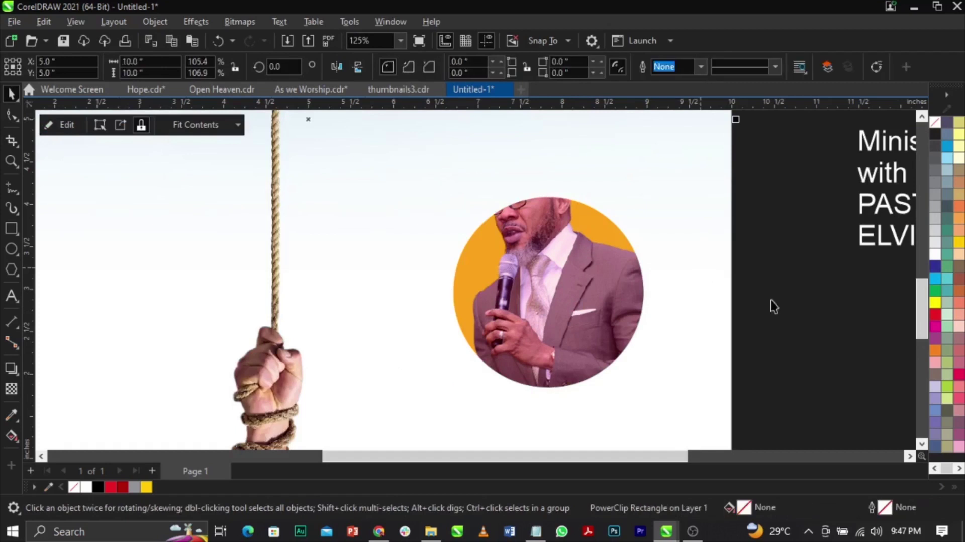
key("ctrl+v")
left_click(830, 314)
left_click(618, 248)
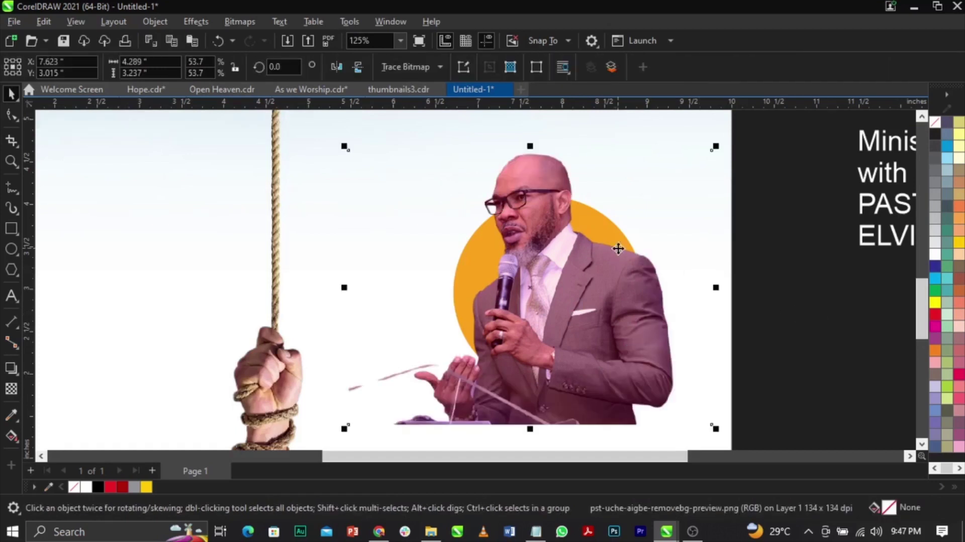
Reshape the pasted photo's corner nodes so the head extends above the circle while the lower body stays within it
left_click(9, 116)
left_click_drag(348, 423, 484, 291)
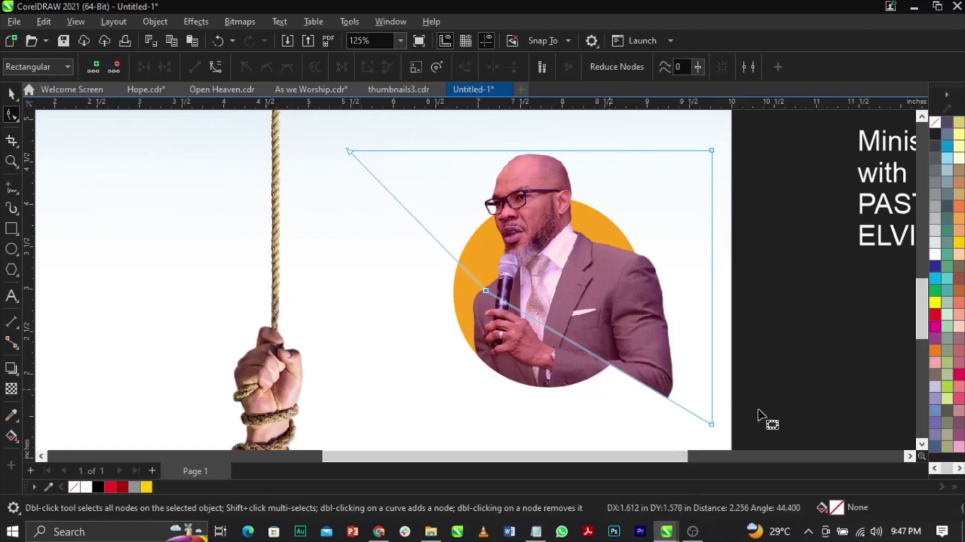
left_click_drag(712, 423, 566, 338)
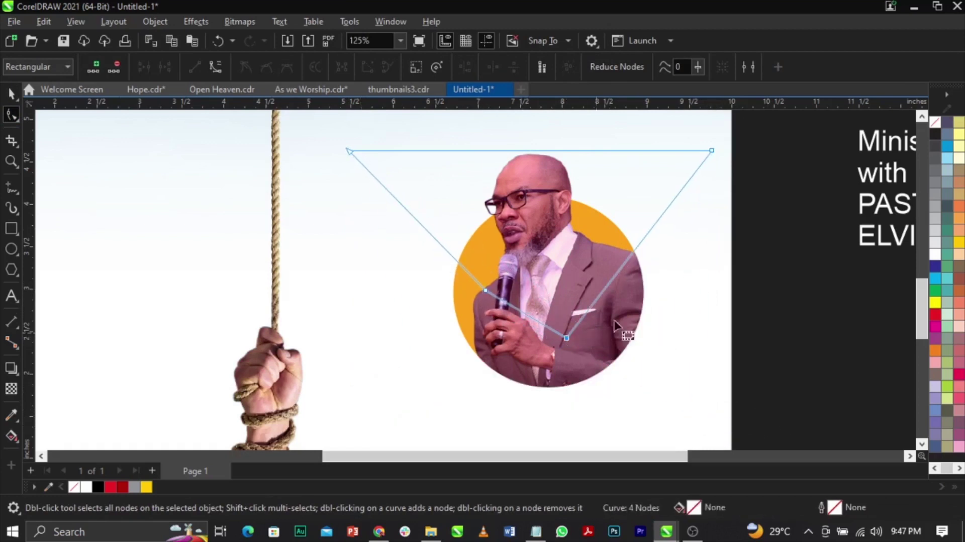
left_click_drag(712, 150, 678, 150)
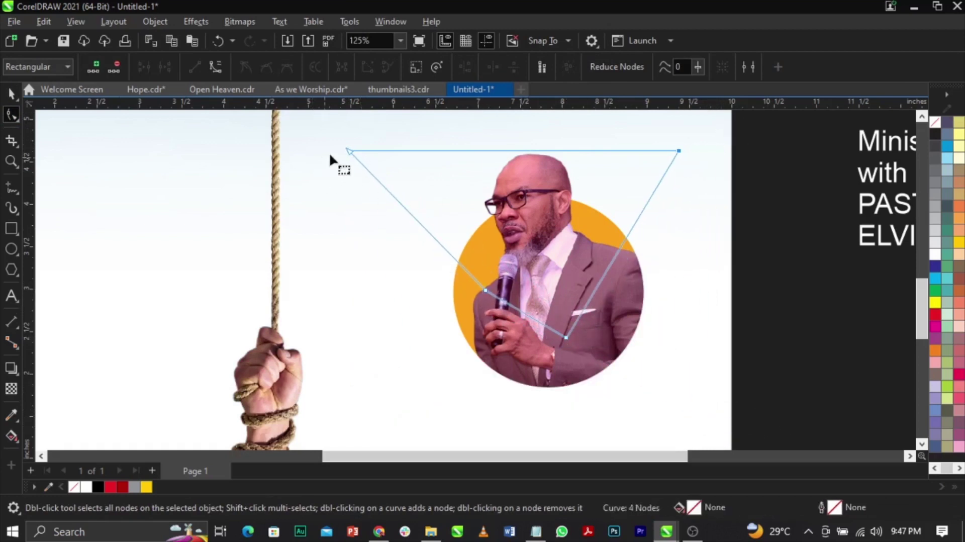
left_click_drag(347, 149, 415, 145)
key("Escape")
key("space")
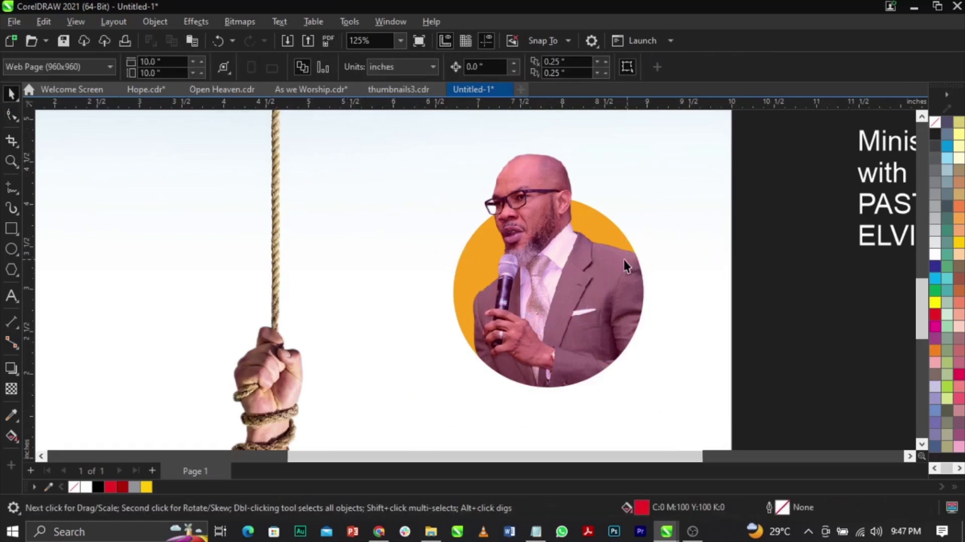
Duplicate the orange circle concentrically at about 126% scale, undoing the trial move of the enlarged copy
scroll(621, 258, "down", 3)
key("z")
left_click_drag(420, 183, 765, 378)
key("space")
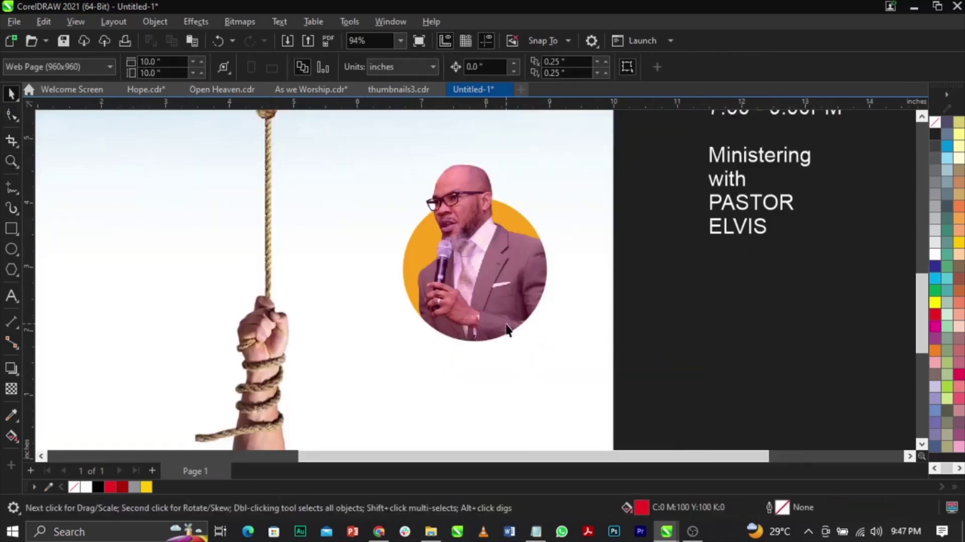
left_click(516, 321)
left_click_drag(551, 193, 573, 174)
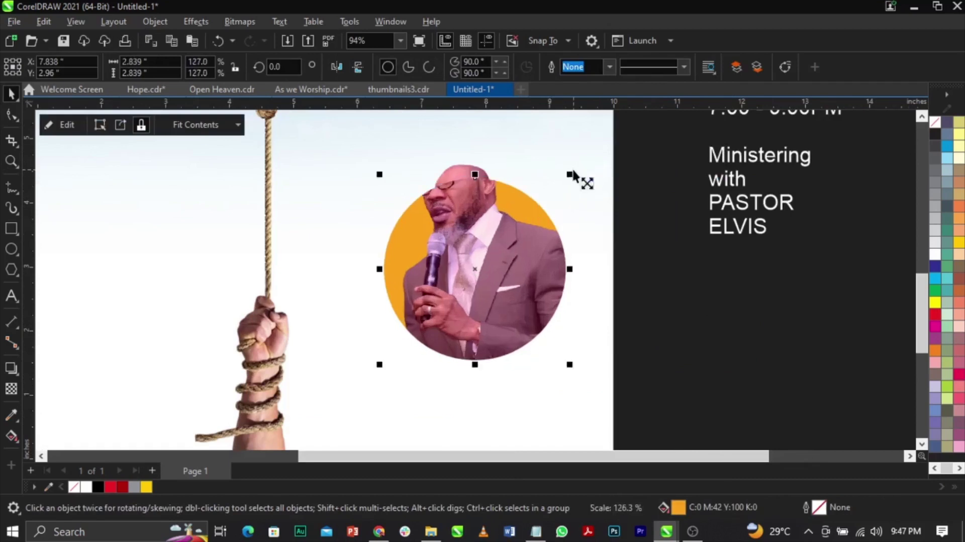
left_click_drag(517, 262, 748, 256)
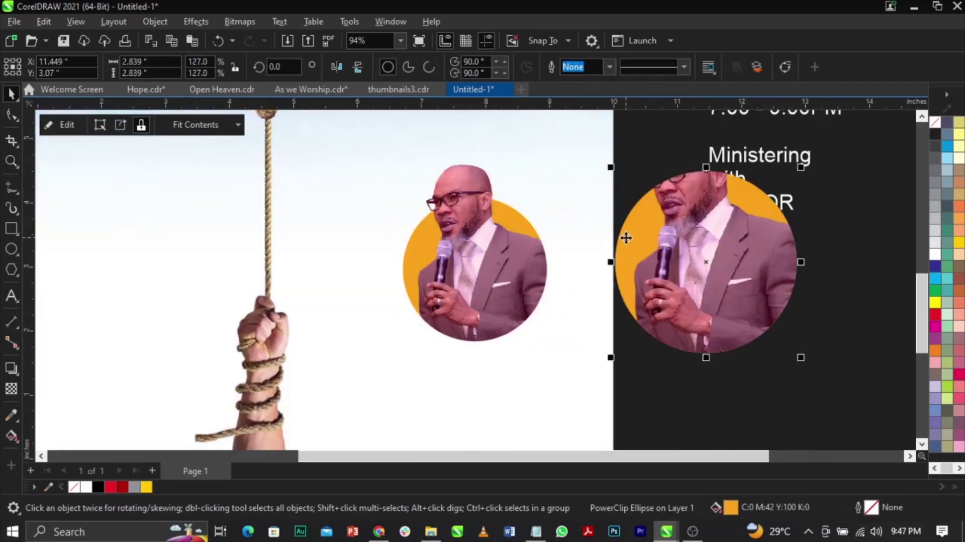
key("ctrl+z")
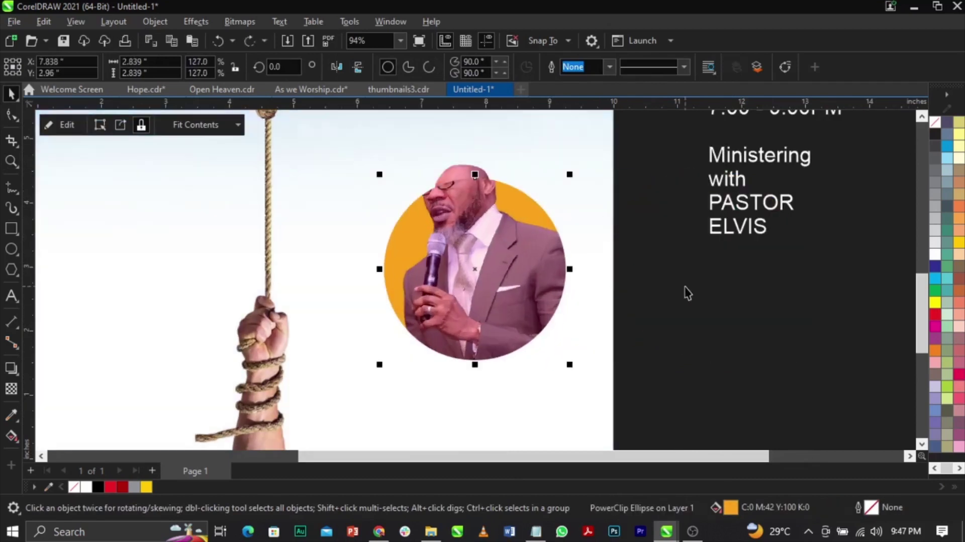
Remove the PowerClip frame from the enlarged circle so it becomes a plain ellipse without the photo
right_click(512, 259)
mouse_move(572, 306)
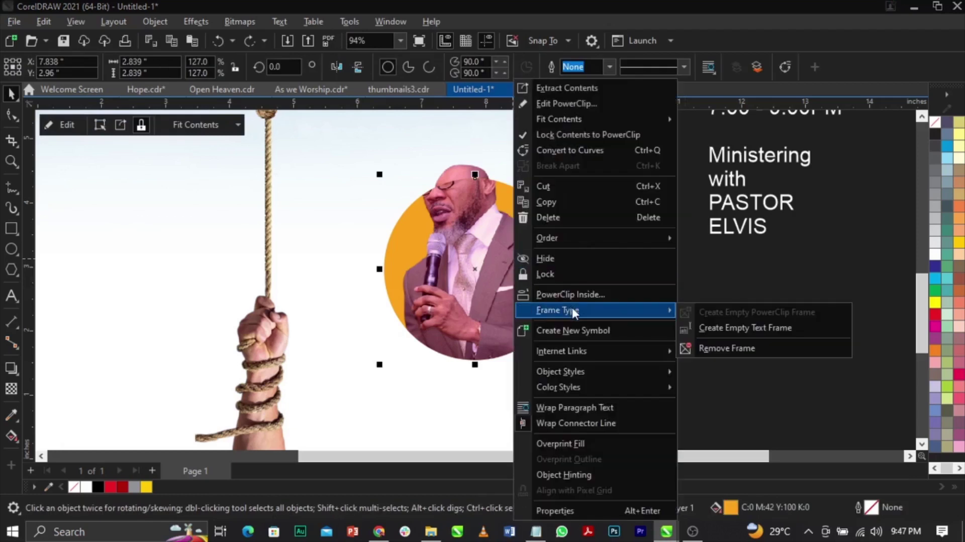
left_click(737, 349)
left_click(546, 301)
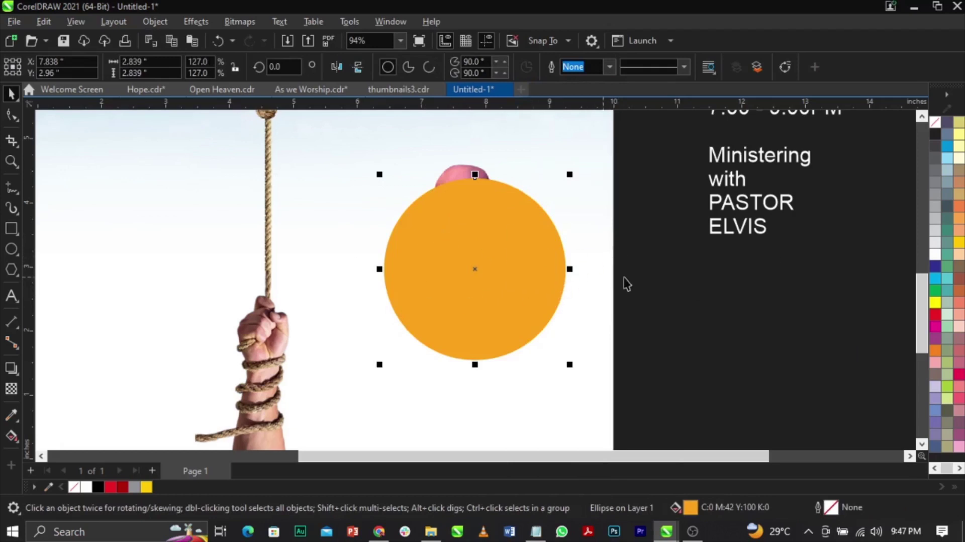
Give the enlarged circle a white fill and a 60% black hairline outline, and place it behind the speaker photo
left_click(934, 253)
right_click(933, 238)
left_click(932, 245)
right_click(936, 189)
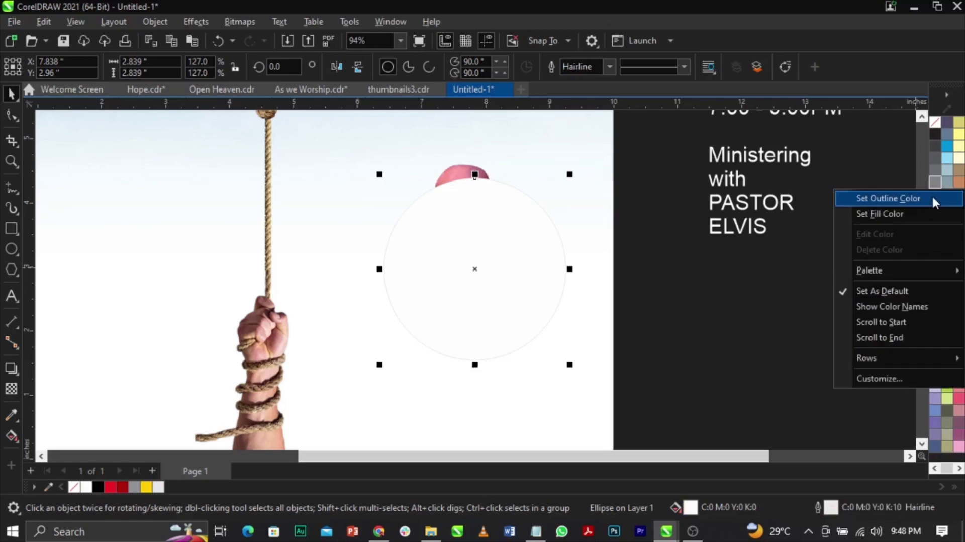
left_click(933, 199)
key("ctrl+Page_Down")
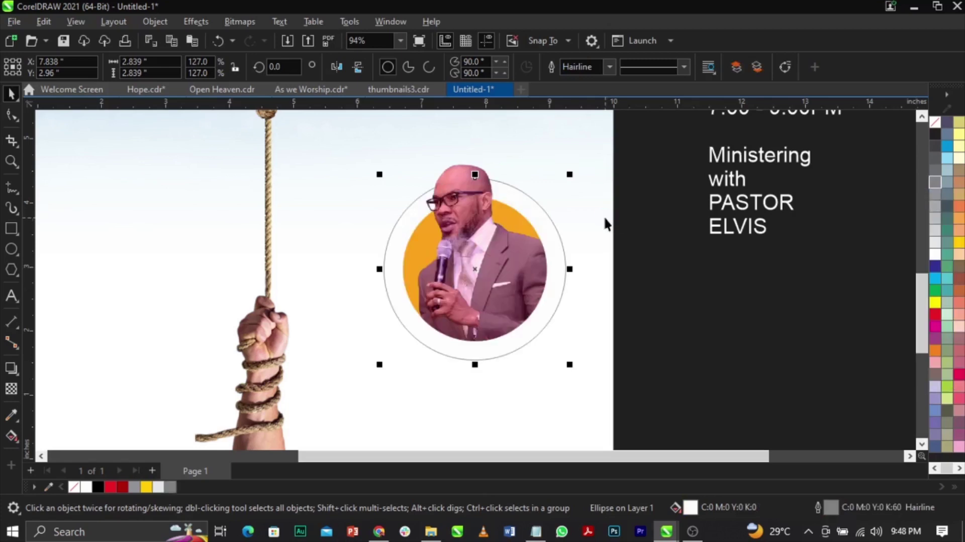
Apply a Multiply drop shadow to the white circle with feathering 10 and opacity about 43
left_click(8, 374)
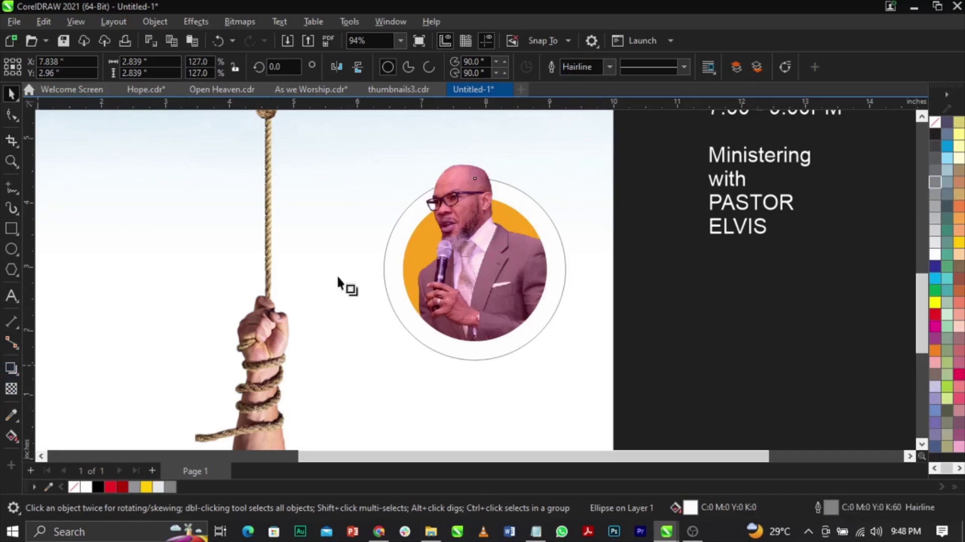
left_click_drag(383, 270, 563, 271)
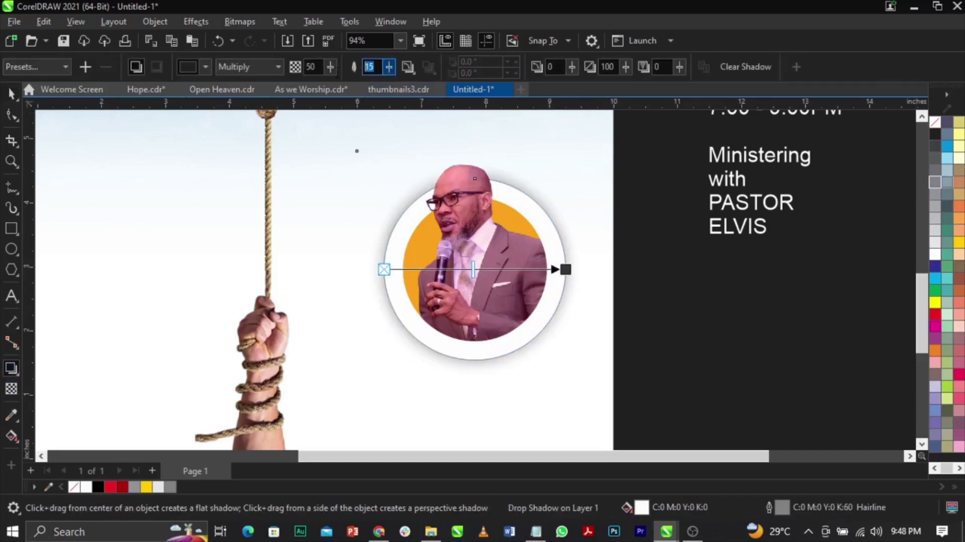
type("10")
key("Return")
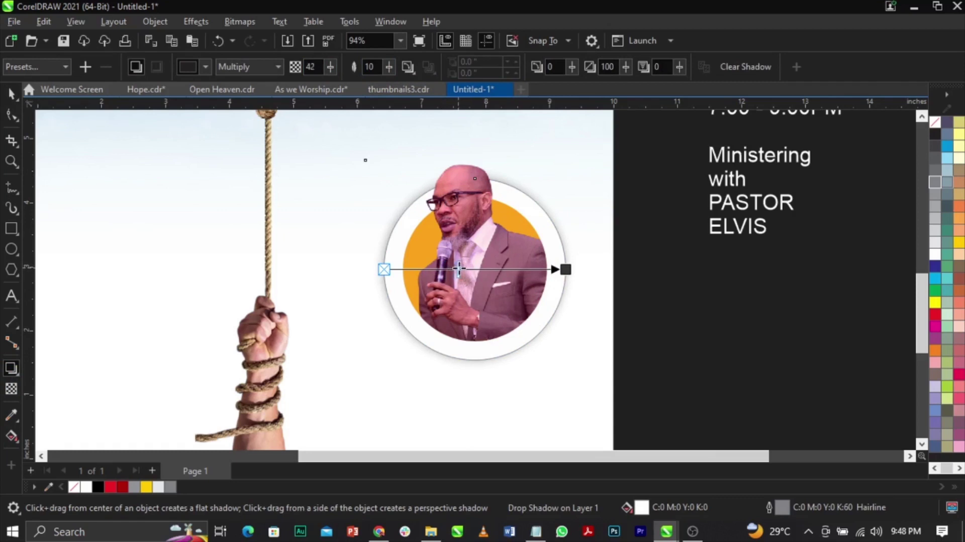
Remove the outline from the white circle behind the speaker photo
key("space")
right_click(930, 126)
left_click(921, 136)
left_click(596, 297)
scroll(612, 266, "down", 3)
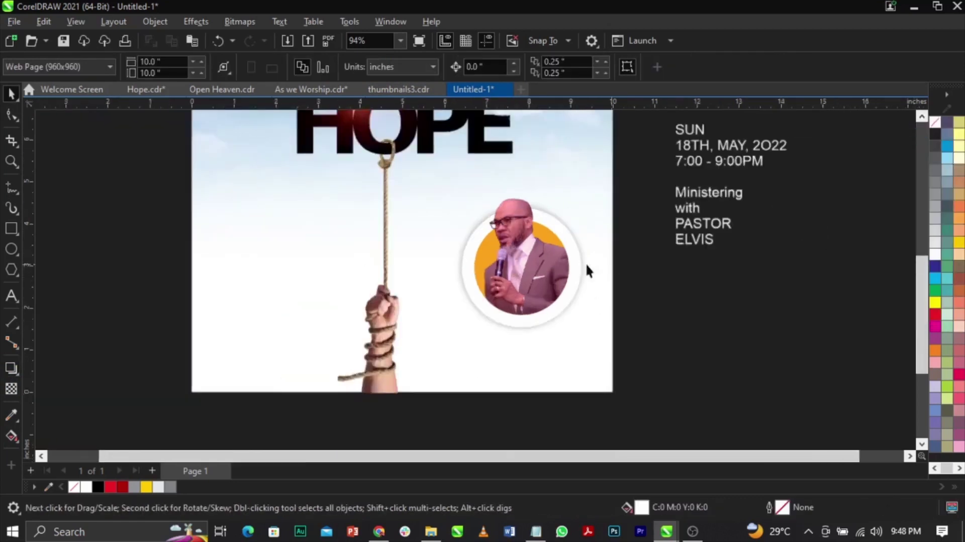
Enlarge the white circle slightly to about 2.96 inches across, keeping it centred on the photo
scroll(612, 271, "up", 2)
left_click(585, 299)
mouse_move(608, 352)
left_mouse_down()
mouse_move(619, 358)
mouse_move(610, 354)
left_mouse_up()
left_click(657, 346)
scroll(592, 286, "up", 2)
Break the drop shadow apart from the white circle, undoing the trial moves of the separated pieces
left_click(592, 286)
left_click(608, 324)
left_click(608, 319)
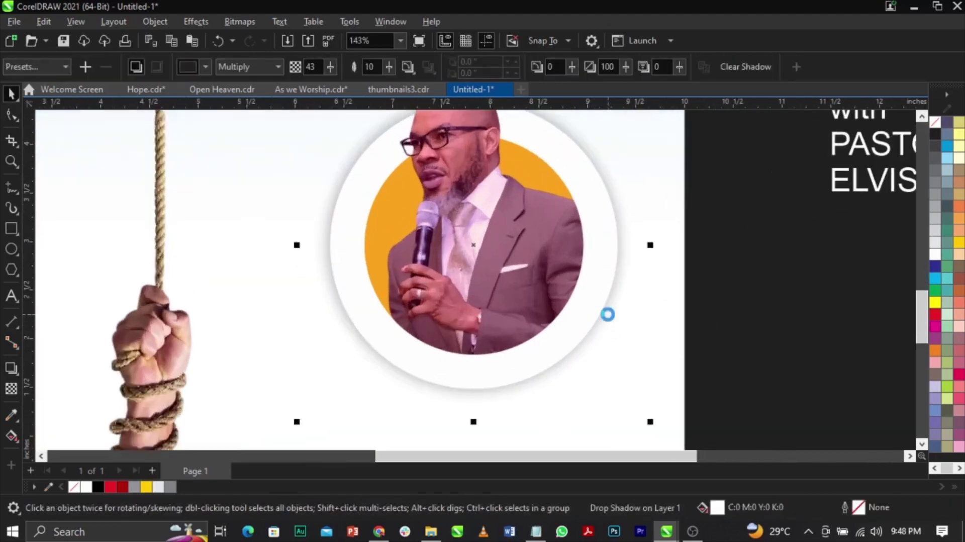
key("ctrl+k")
left_click(719, 333)
left_click_drag(595, 354, 747, 369)
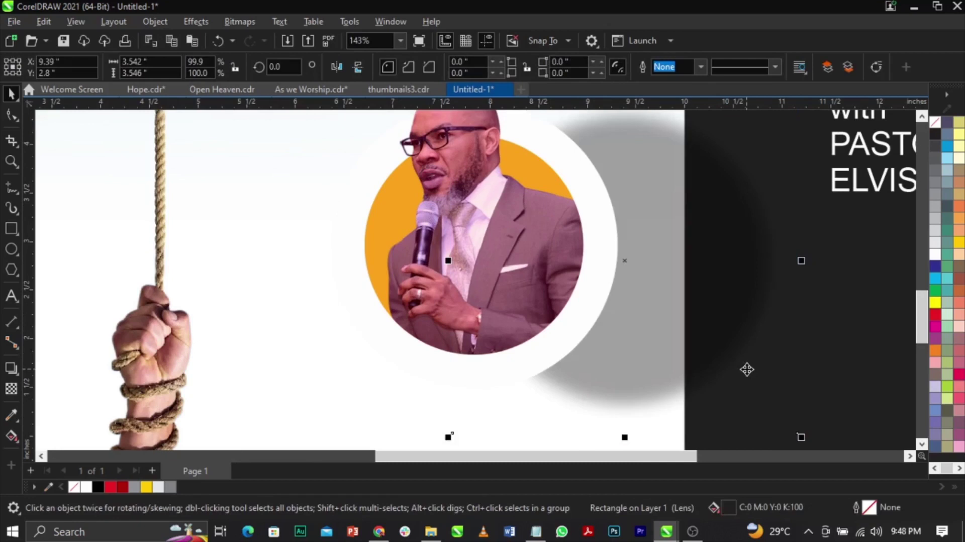
key("ctrl+z")
left_click_drag(555, 332, 616, 339)
key("ctrl+z")
Cut the venue and date lines from the event text beside the page and paste them as separate text on the flyer's lower left
scroll(665, 335, "down", 1)
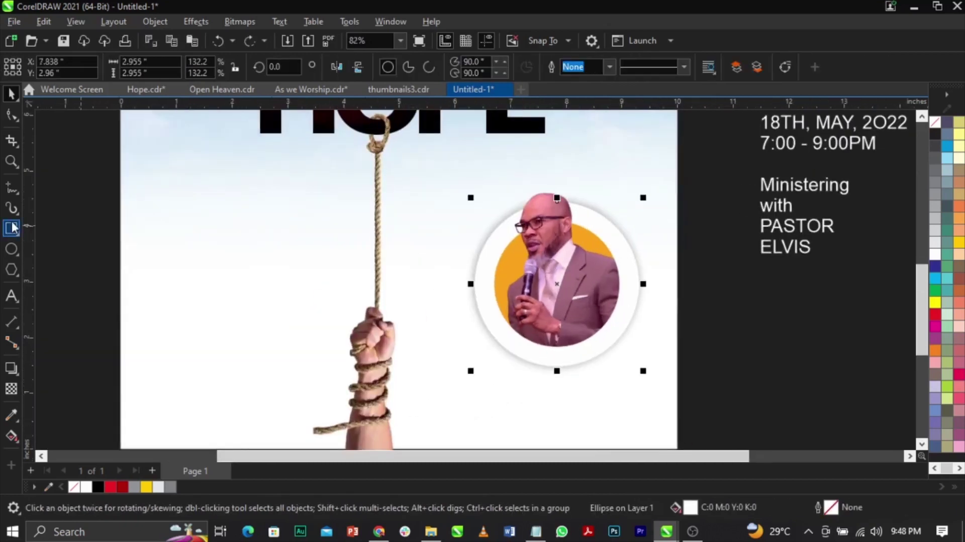
left_click(734, 359)
scroll(734, 359, "down", 5)
scroll(660, 227, "up", 2)
left_click(687, 219)
left_click(699, 276)
left_click_drag(706, 234, 669, 172)
key("F8")
key("Delete")
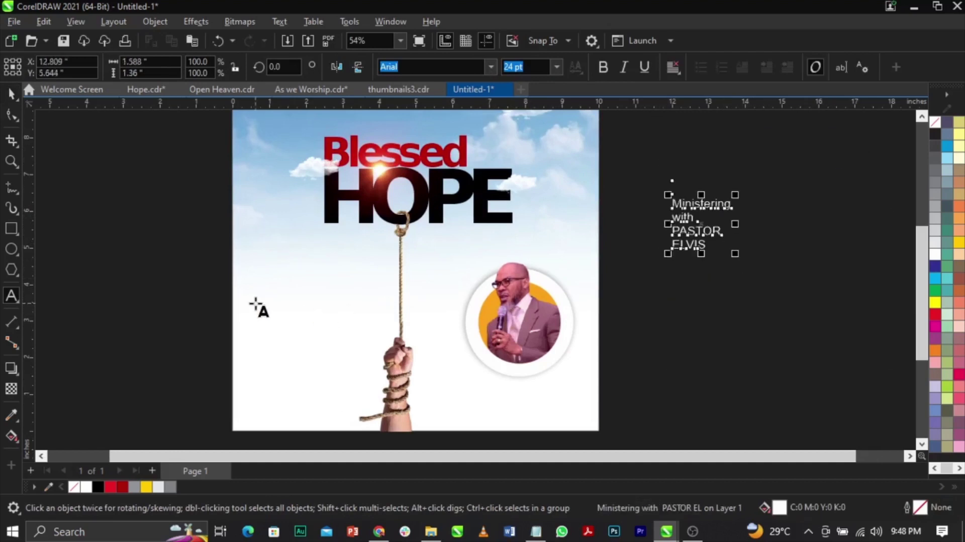
left_click(255, 292)
key("ctrl+v")
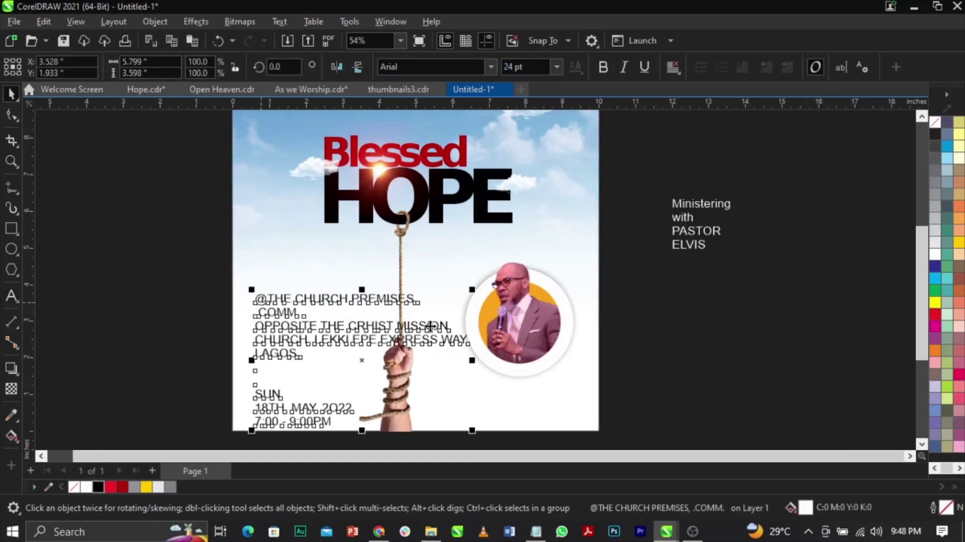
Scale the pasted venue and date text down to about 12.27 pt and position it to the left of the rope
left_click_drag(473, 288, 463, 324)
left_click_drag(332, 350, 286, 318)
key("z")
left_click_drag(201, 247, 427, 408)
key("space")
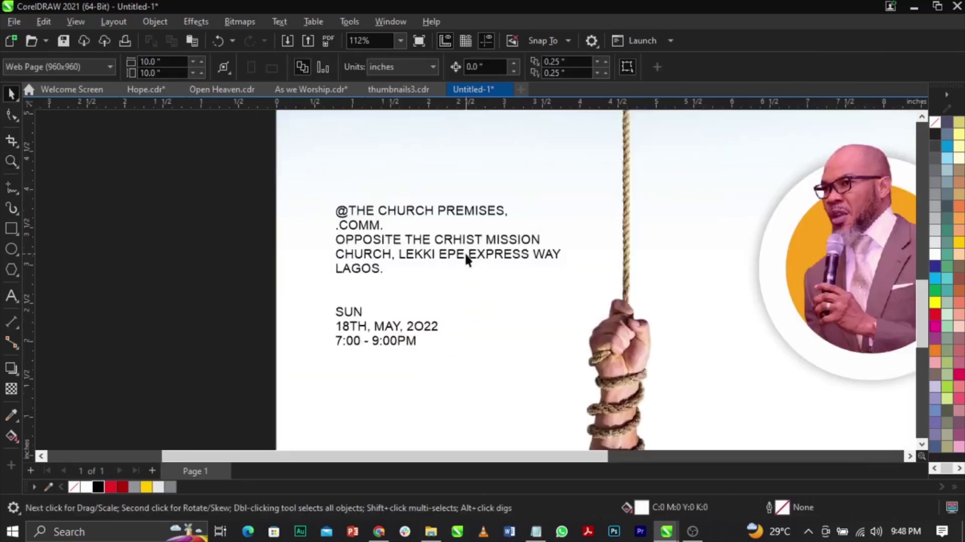
left_click(471, 254)
left_click_drag(471, 254, 465, 251)
Cut the day, date and time lines from the venue text and paste them as a separate text object below it
double_click(466, 251)
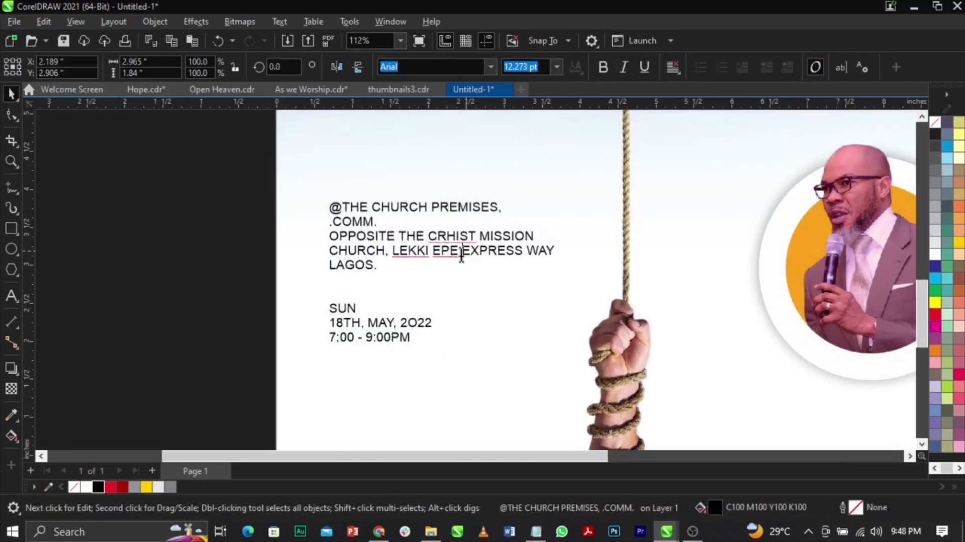
left_click_drag(413, 340, 311, 307)
key("ctrl+c")
key("Delete")
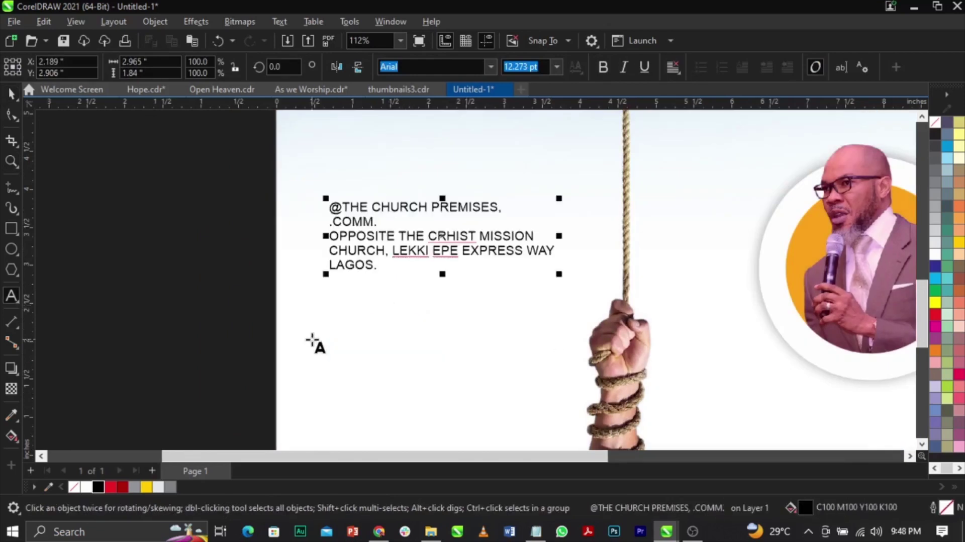
key("BackSpace")
key("BackSpace")
left_click(337, 312)
key("ctrl+v")
key("ctrl+space")
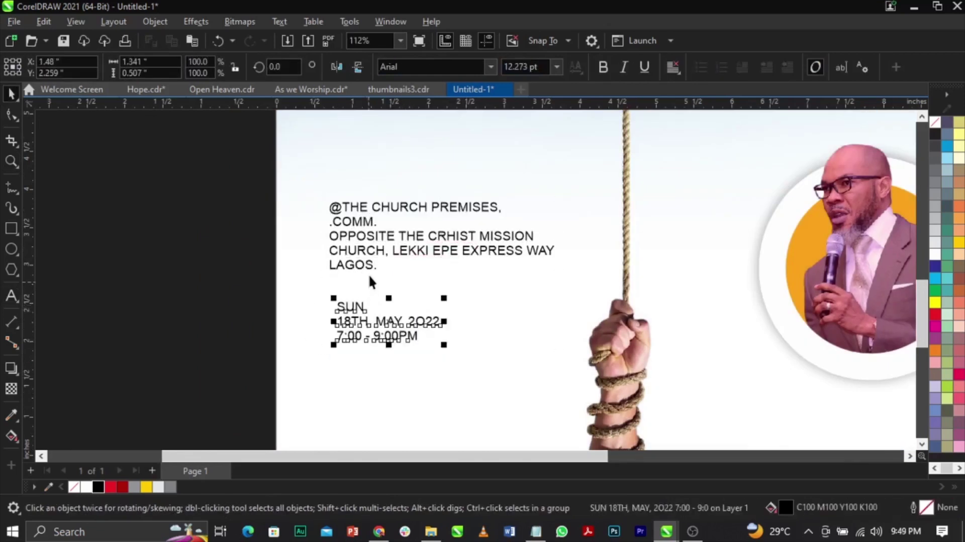
Align the left edge of the date text with the venue text
left_click(371, 265, "shift")
key("l")
left_click(193, 294)
scroll(383, 217, "up", 2)
double_click(385, 225)
left_click_drag(372, 224, 250, 197)
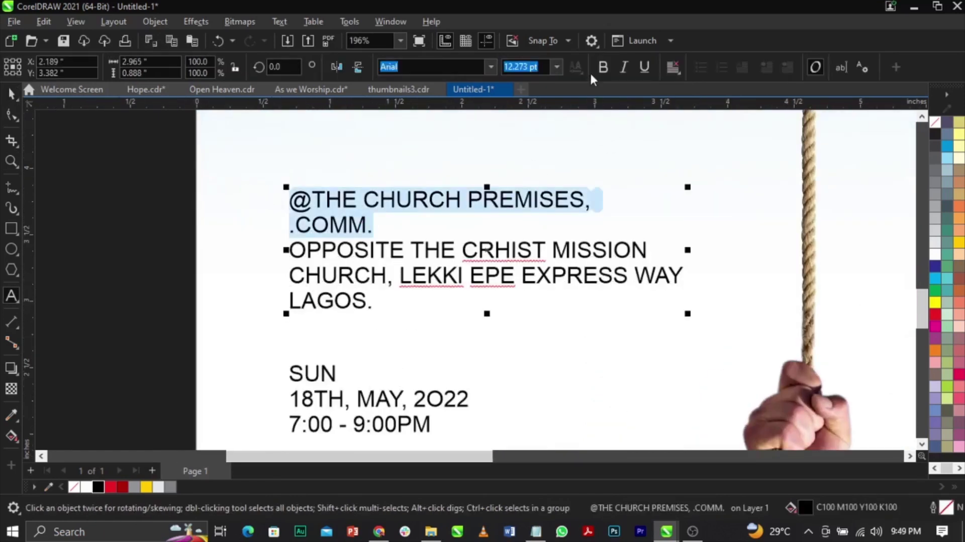
key("ctrl+space")
scroll(401, 257, "down", 2)
left_click(235, 245)
scroll(442, 226, "down", 1)
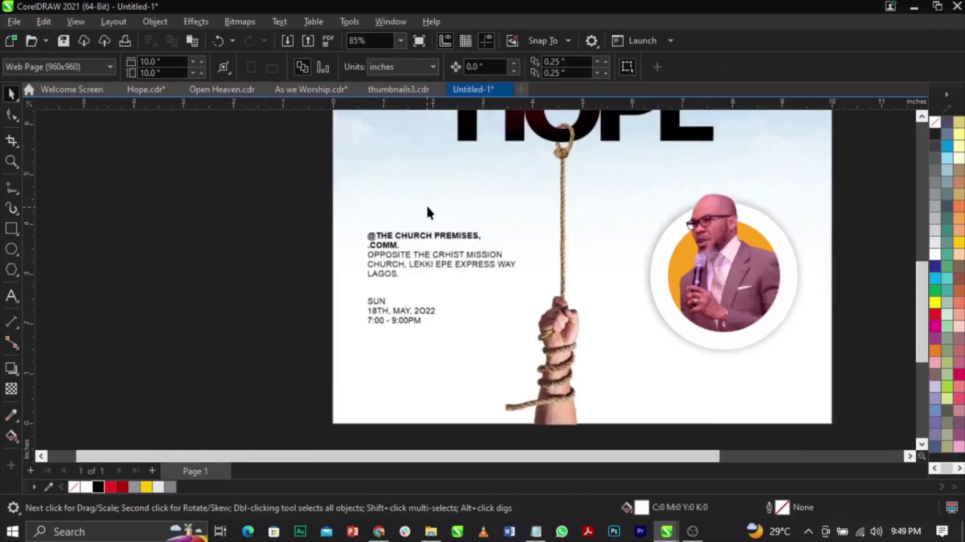
Draw a thin bar about 1.12 × 0.04 inches above the venue text and fill it dark red (#B00006)
scroll(437, 201, "up", 2)
left_click(10, 229)
left_click_drag(300, 228, 419, 239)
key("space")
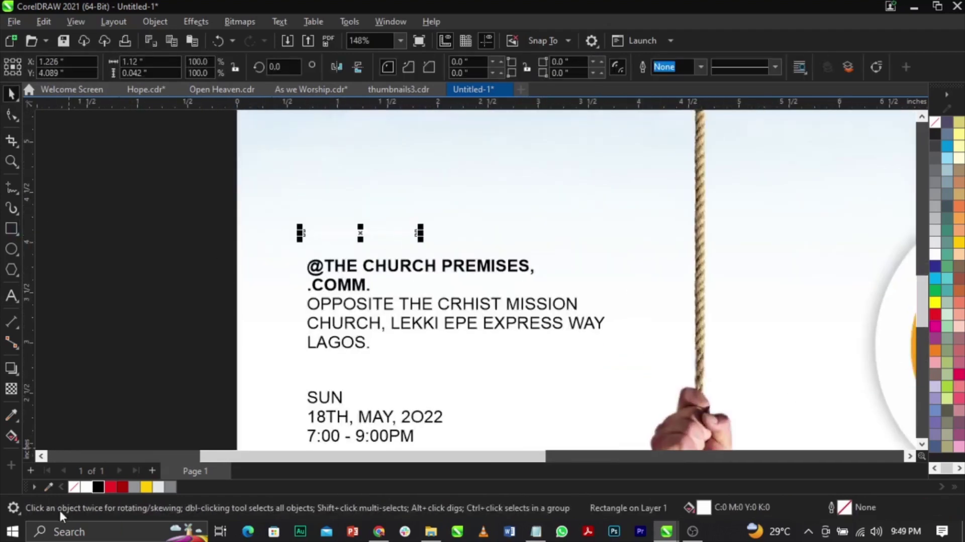
left_click(122, 486)
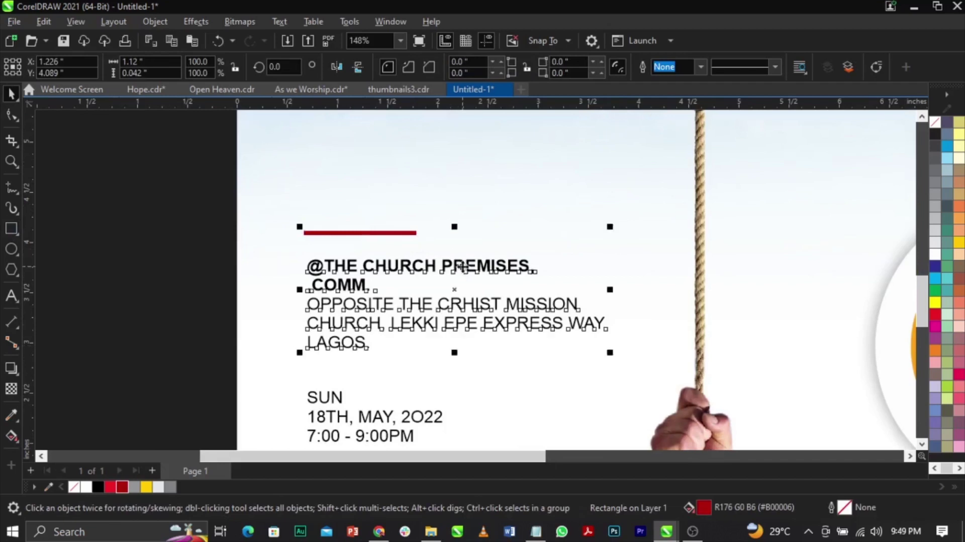
Align the red bar's left edge with the venue text
left_click(462, 272, "shift")
scroll(473, 236, "down", 5)
left_click(377, 220)
key("z")
left_click_drag(377, 162, 736, 355)
key("space")
scroll(357, 197, "up", 2)
scroll(351, 236, "down", 2)
Remove any outline from the red bar above the venue text
left_click(331, 229)
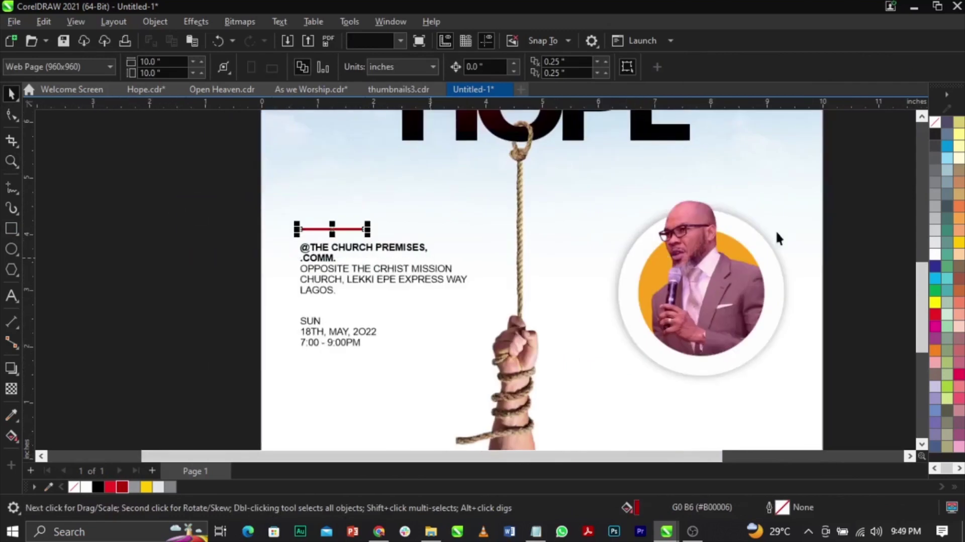
right_click(931, 122)
left_click(922, 131)
left_click(173, 312)
Set the font of the date and time text to Trajan Pro 3 Bold
key("z")
left_click_drag(206, 198, 503, 405)
key("space")
left_click(446, 333)
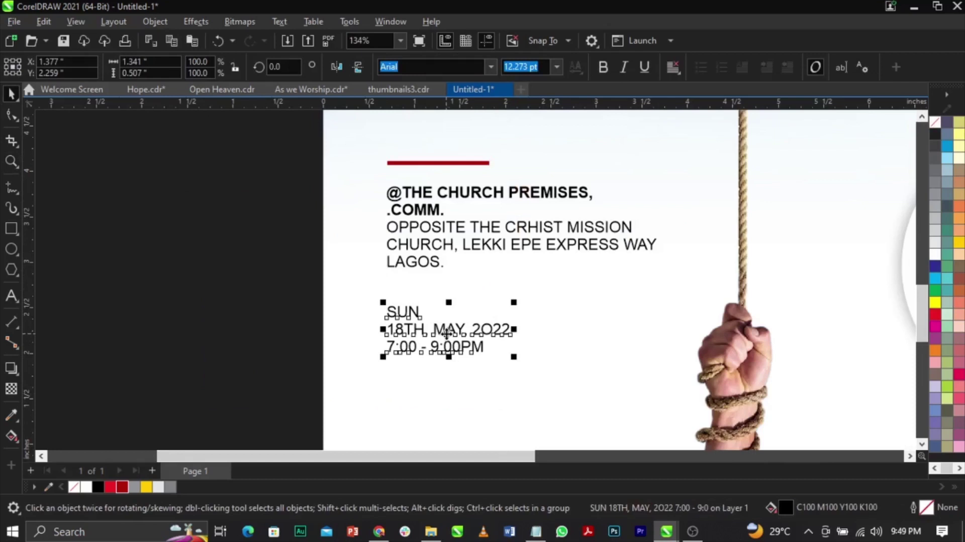
double_click(446, 332)
key("ctrl+space")
type("Tr")
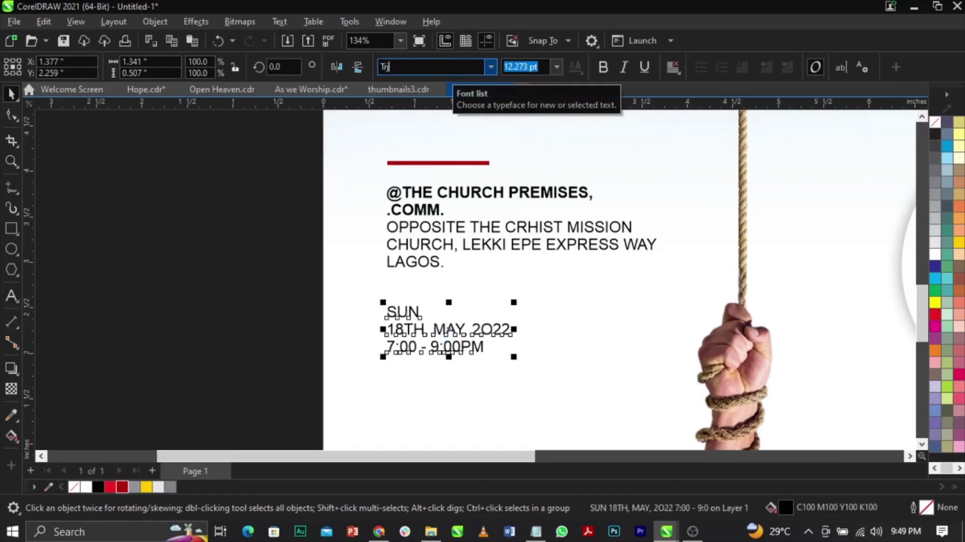
key("Down")
key("Down")
key("Down")
key("Down")
key("Down")
key("Down")
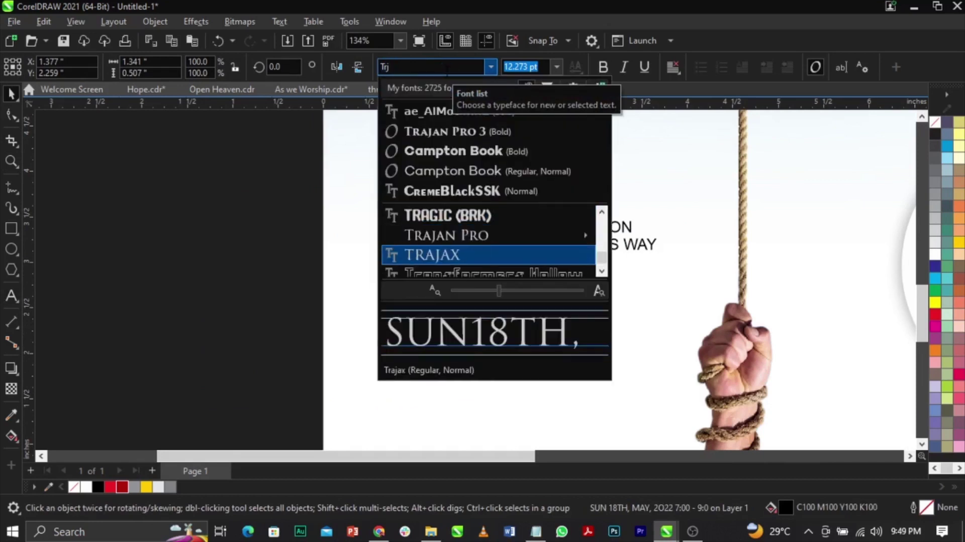
key("Up")
key("Right")
key("Down")
key("Down")
key("Down")
key("Down")
key("Down")
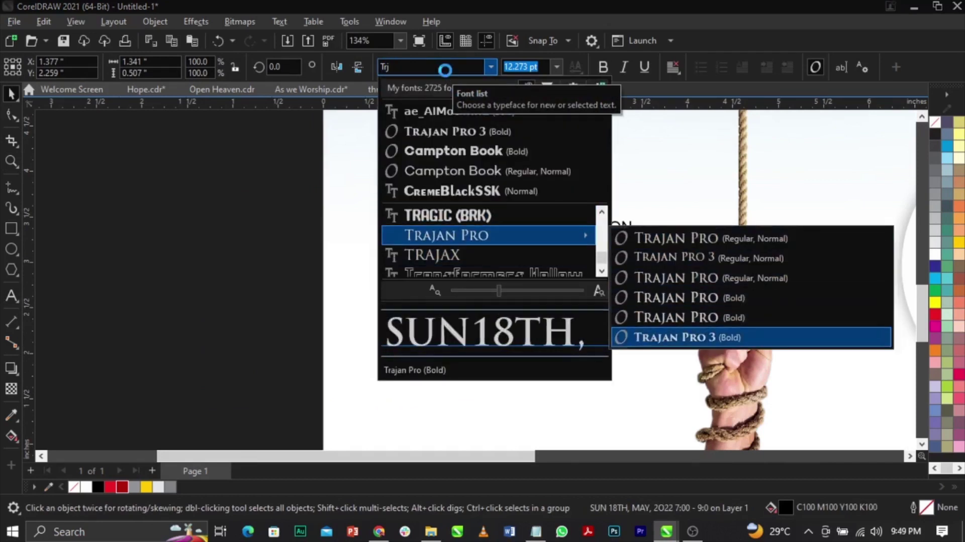
key("Return")
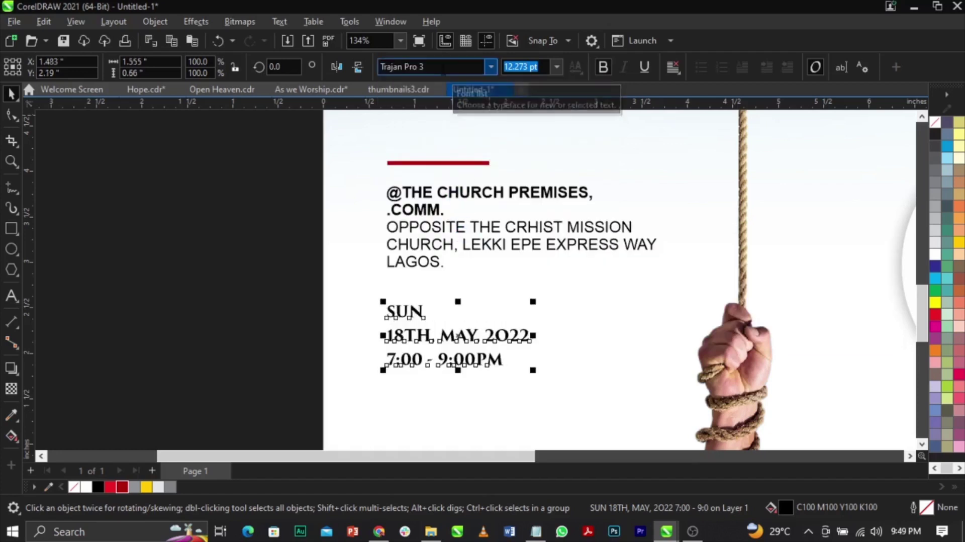
Switch to Notepad, add "Trajan Pro 3" at the end of the Fonts list, and return to CorelDRAW
left_click(536, 528)
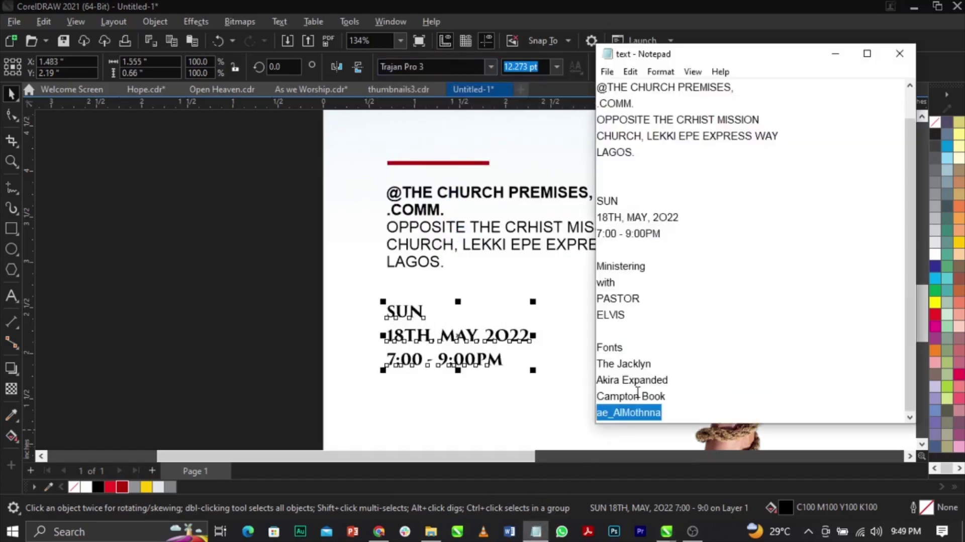
left_click(683, 403)
key("Return")
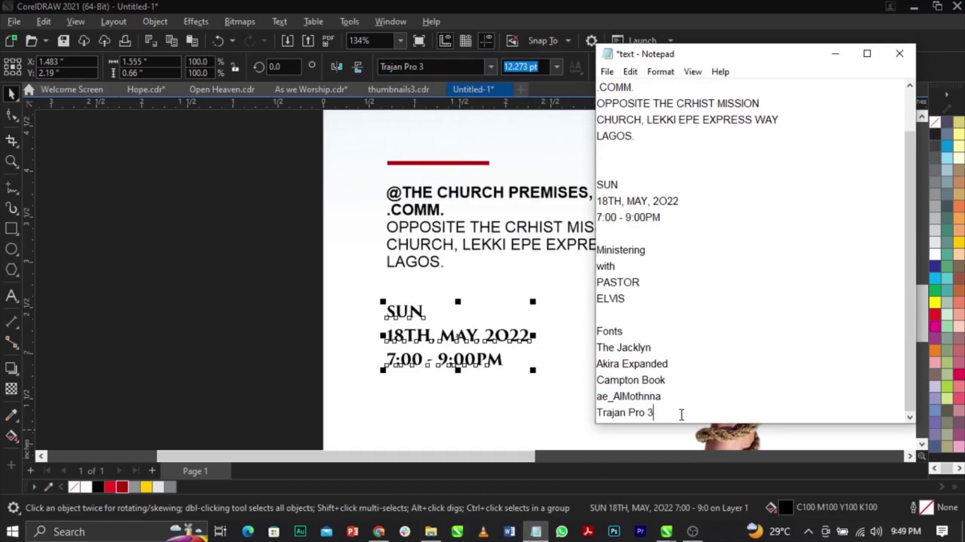
left_click(316, 358)
Colour the word SUN and the 7:00 - 9:00PM line dark red (#B00006) in the date and time text
scroll(430, 313, "up", 2)
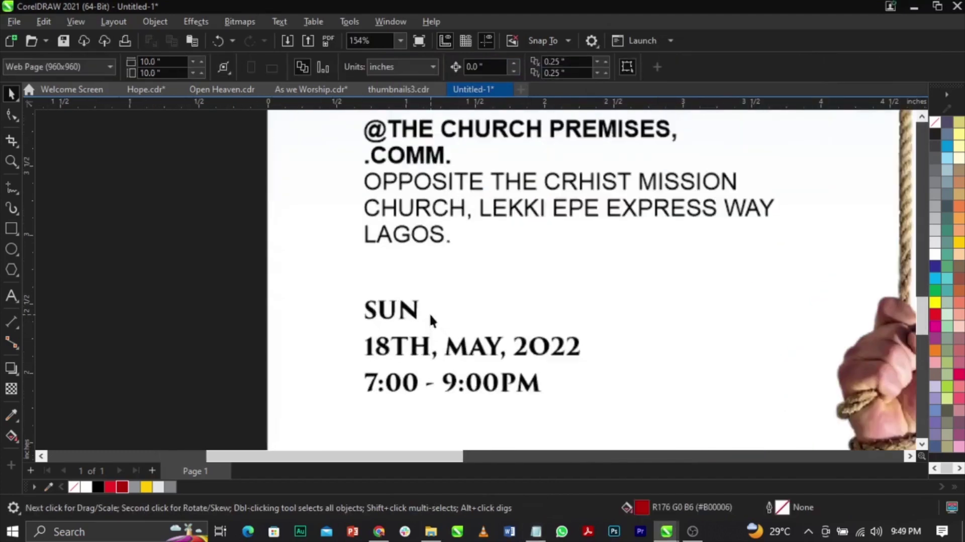
double_click(414, 318)
left_click_drag(415, 318, 359, 318)
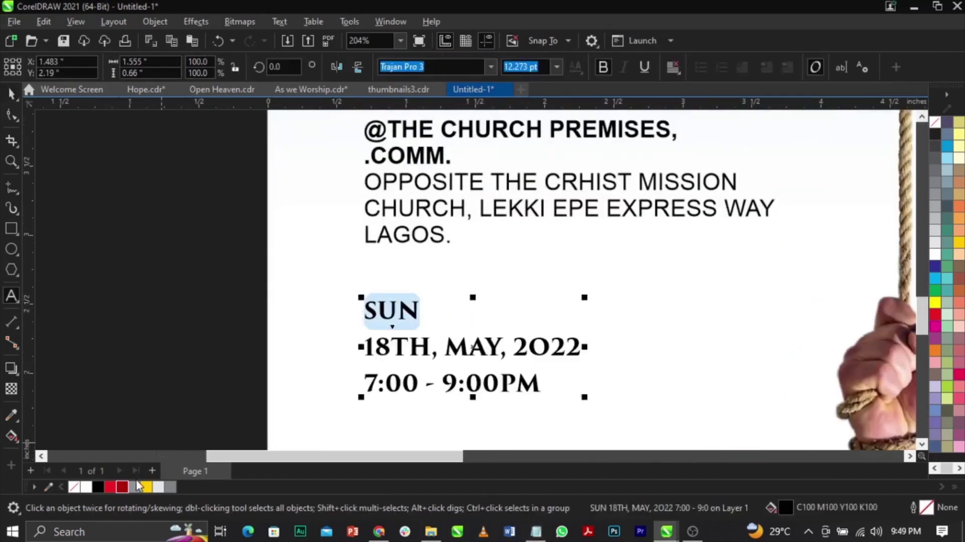
left_click(122, 487)
left_click_drag(541, 384, 308, 394)
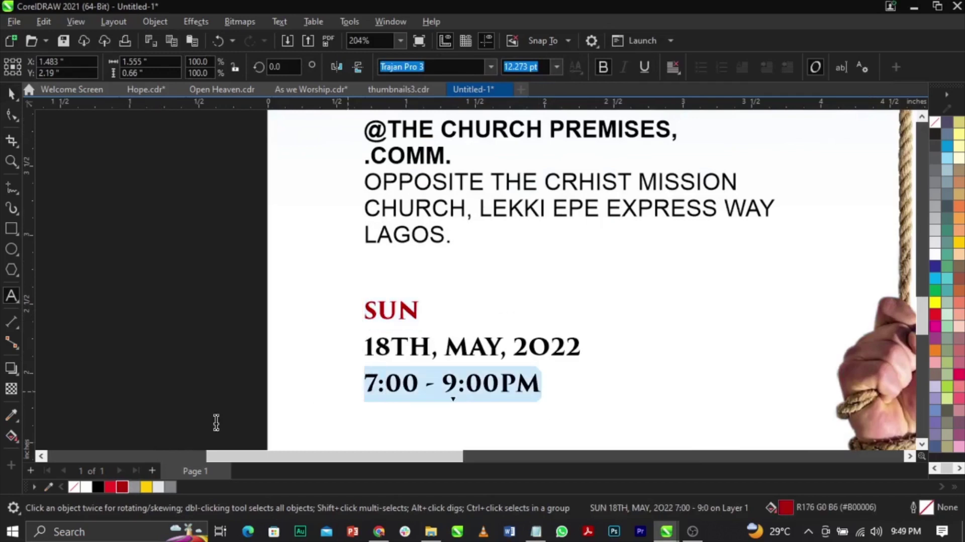
left_click(127, 487)
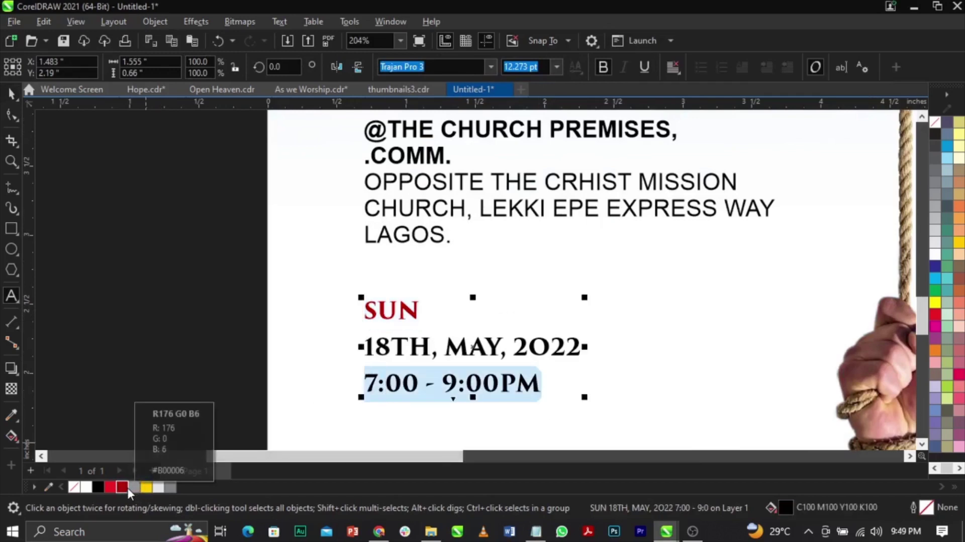
Insert a blank line above 7:00 - 9:00PM in the date and time text
left_click(368, 392)
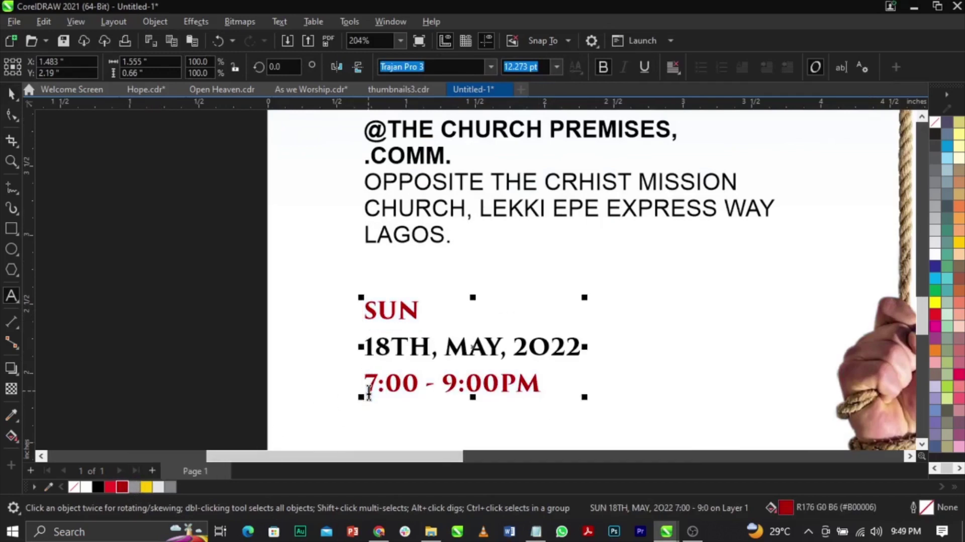
key("Return")
scroll(450, 305, "down", 2)
key("ctrl+space")
left_click(282, 298)
scroll(282, 297, "down", 1)
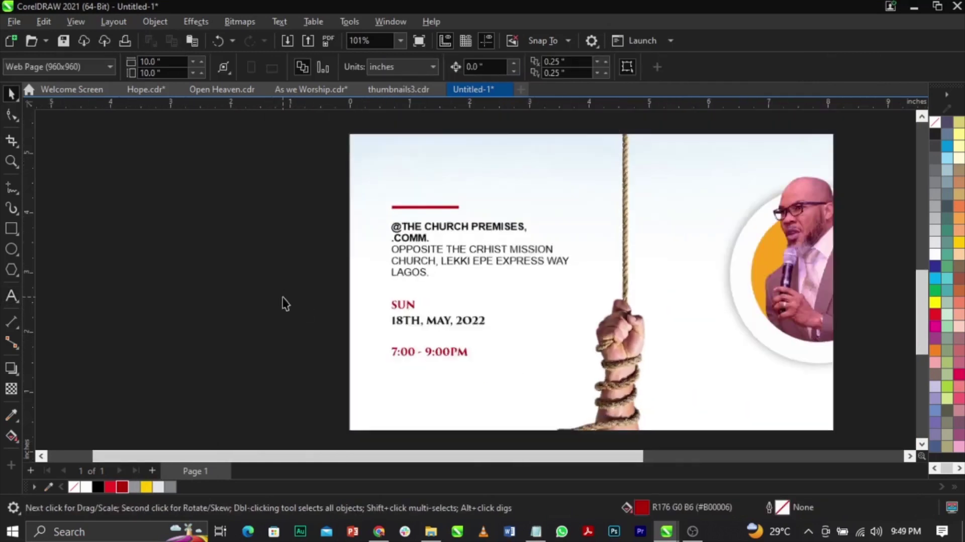
scroll(313, 286, "down", 2)
Enlarge the red bar, venue text and date and time text together until the venue text is about 3.2 inches wide
key("z")
mouse_move(266, 172)
left_mouse_down()
mouse_move(693, 378)
mouse_move(814, 409)
left_mouse_up()
key("space")
left_click_drag(98, 388, 441, 149)
left_click_drag(134, 390, 383, 216)
left_click_drag(382, 352, 394, 363)
left_click(310, 355)
Apply Color Balance to the rope-wrapped arm image with Cyan--Red 60, Magenta--Green 17 and Yellow--Blue 10
left_click(437, 431)
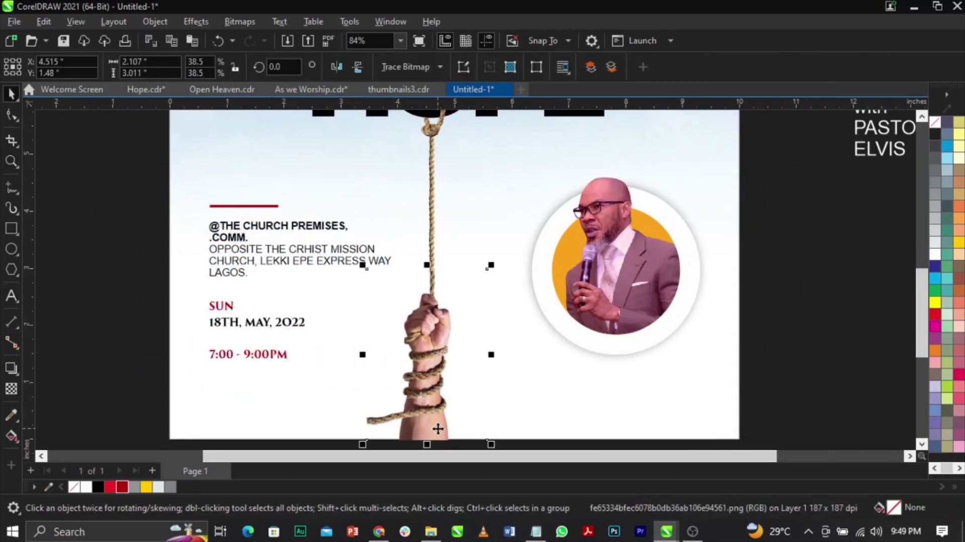
left_click(193, 23)
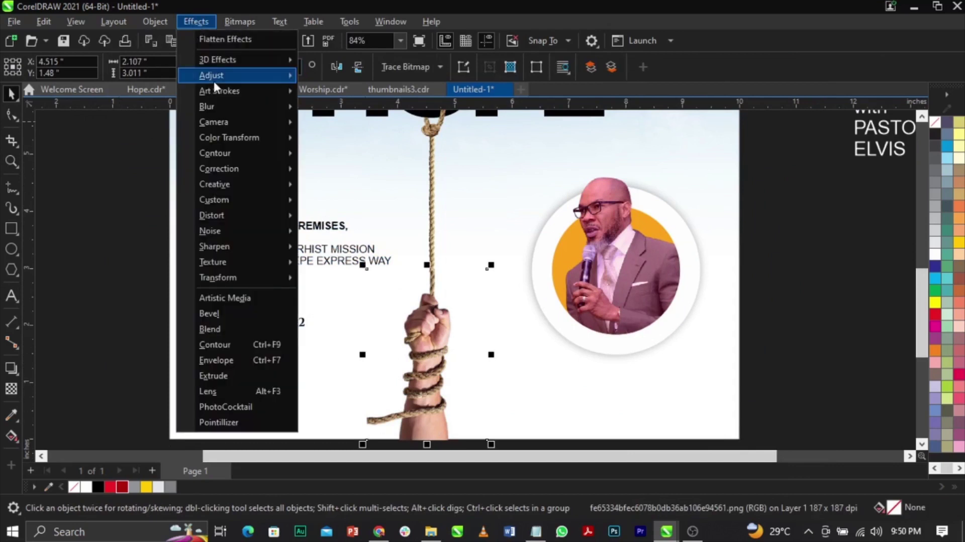
mouse_move(215, 80)
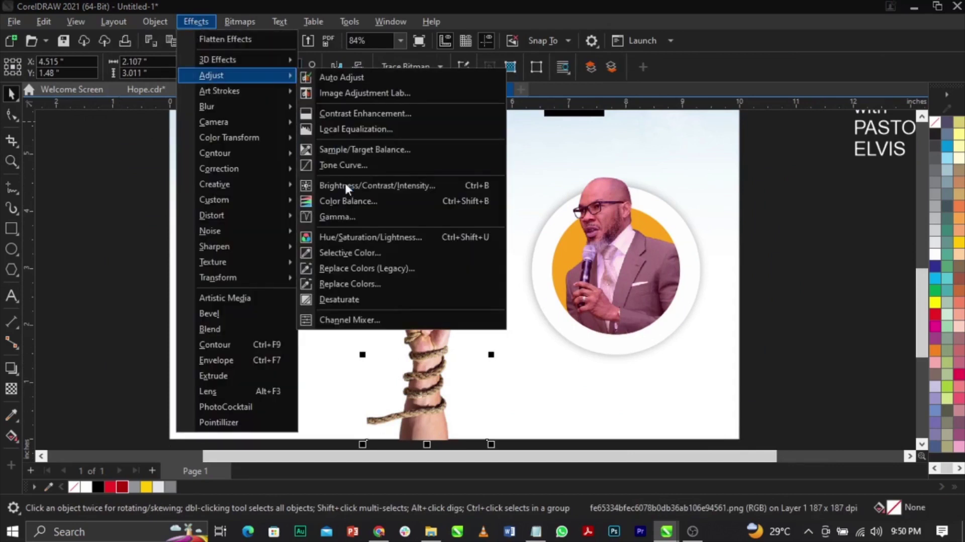
left_click(348, 201)
left_click_drag(460, 138, 710, 132)
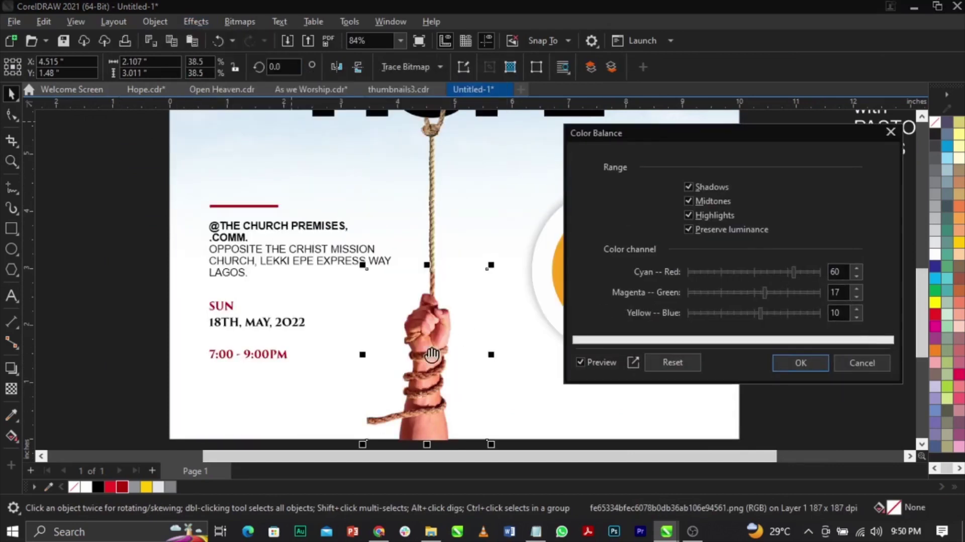
left_click_drag(655, 152, 792, 161)
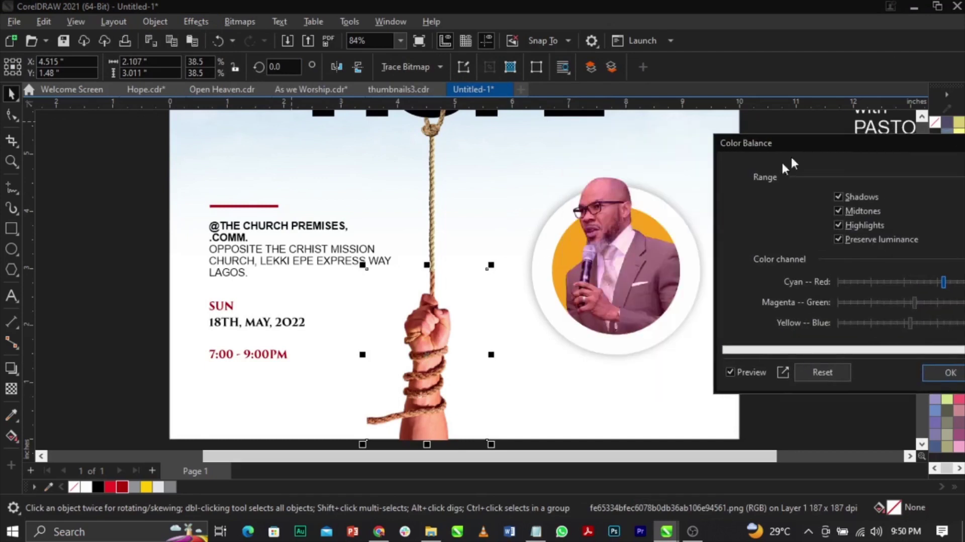
left_click(934, 375)
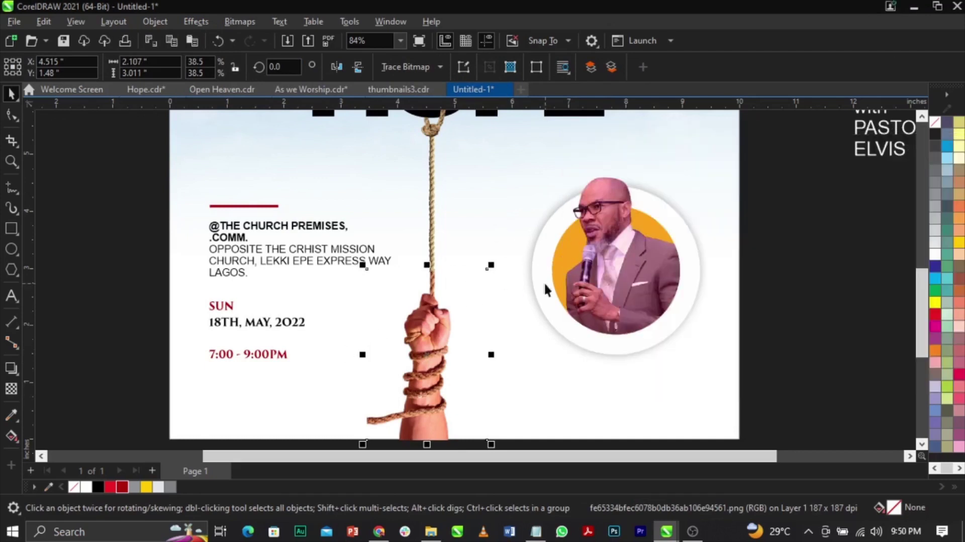
key("shift+F4")
left_click(502, 402)
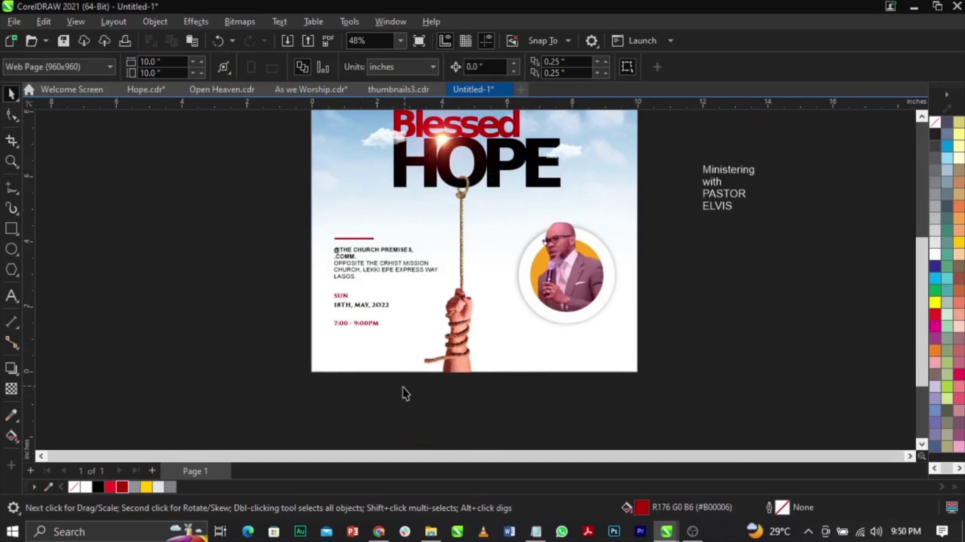
left_click(479, 358)
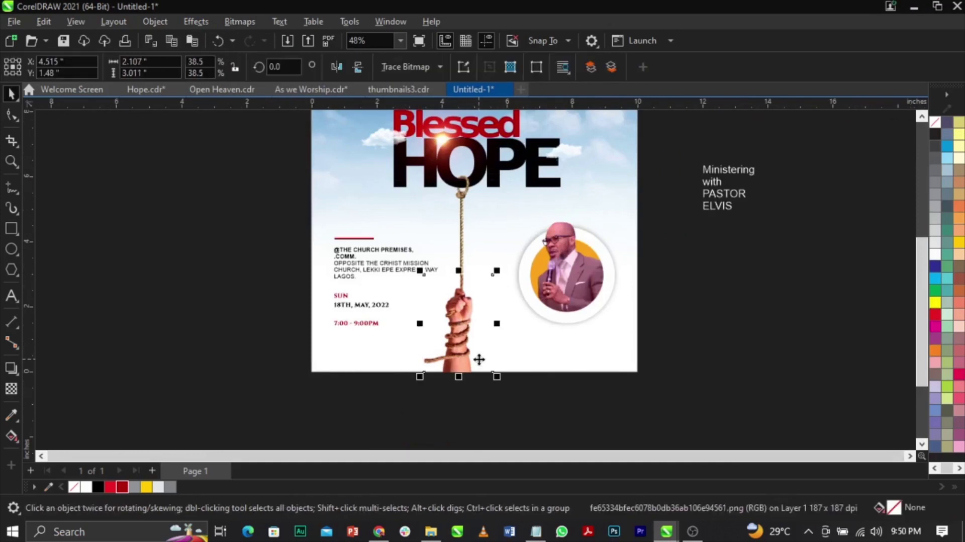
Cut the word Ministering out of the speaker text and paste it as separate black text below the speaker photo
left_click(690, 220)
left_click_drag(727, 213, 710, 278)
double_click(728, 244)
left_click_drag(741, 244, 678, 235)
key("ctrl+x")
left_click(540, 350)
key("ctrl+v")
key("ctrl+space")
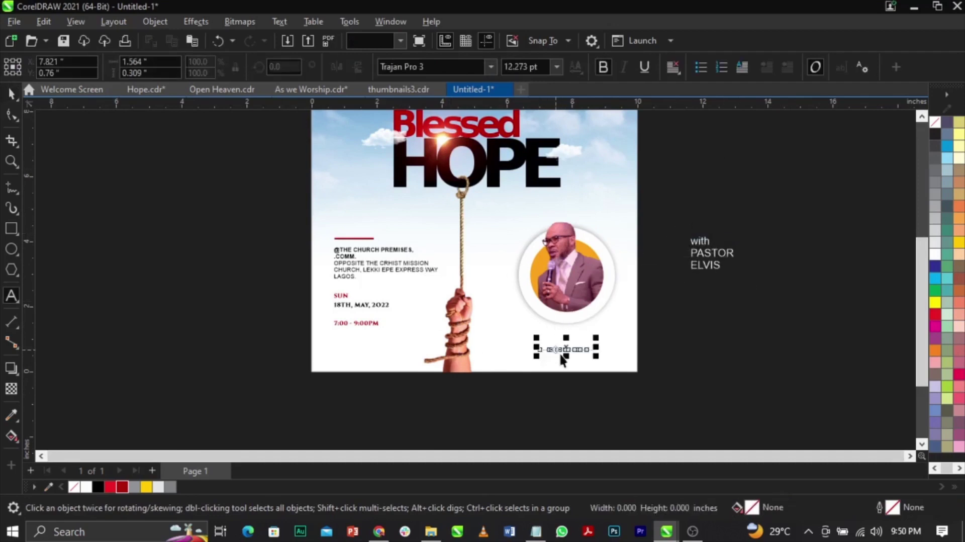
scroll(560, 353, "up", 1)
left_click(96, 485)
Change the case of the separate Ministering text to UPPERCASE
scroll(571, 353, "up", 1)
triple_click(573, 343)
key("shift+F3")
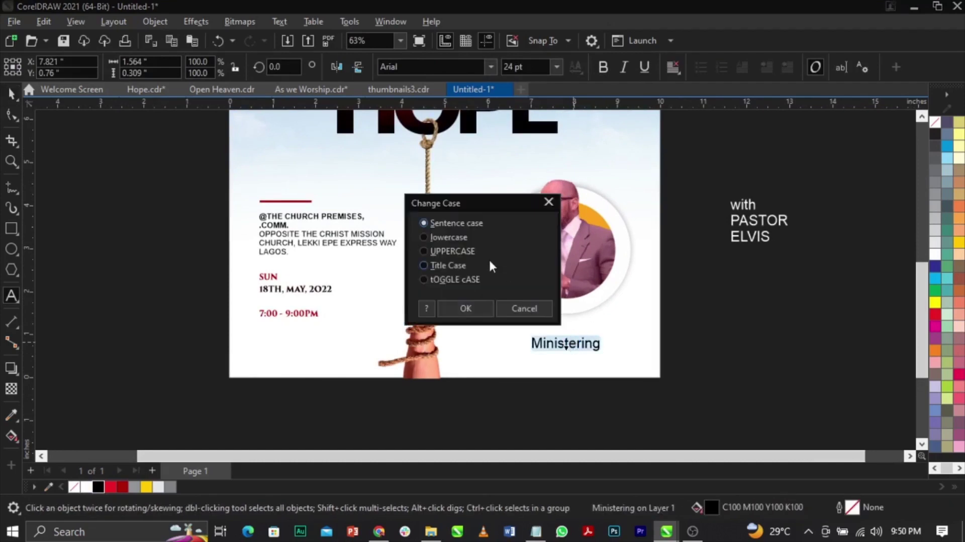
left_click(460, 251)
left_click(466, 308)
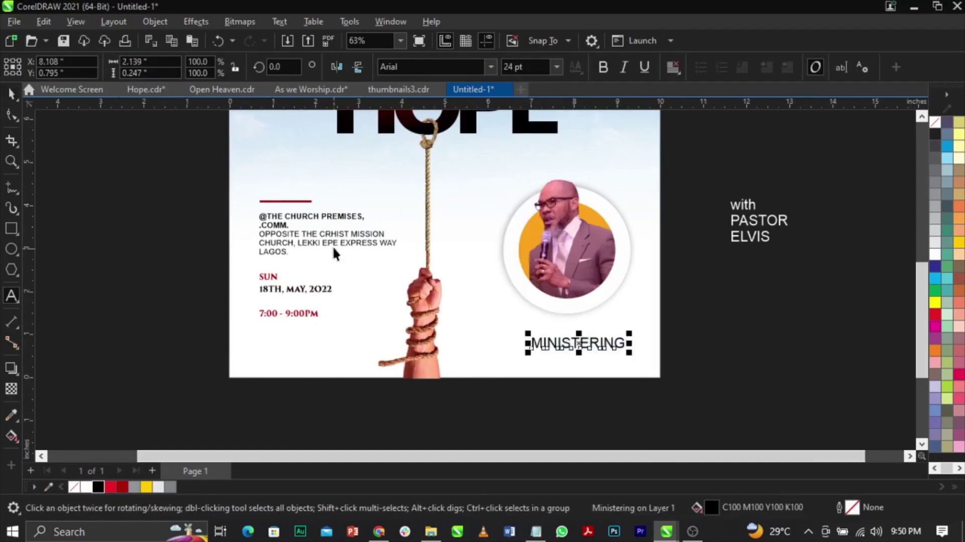
key("ctrl+space")
Set the font of the venue text to Campton Book
left_click(340, 243)
left_click(457, 66)
type("Campton Book")
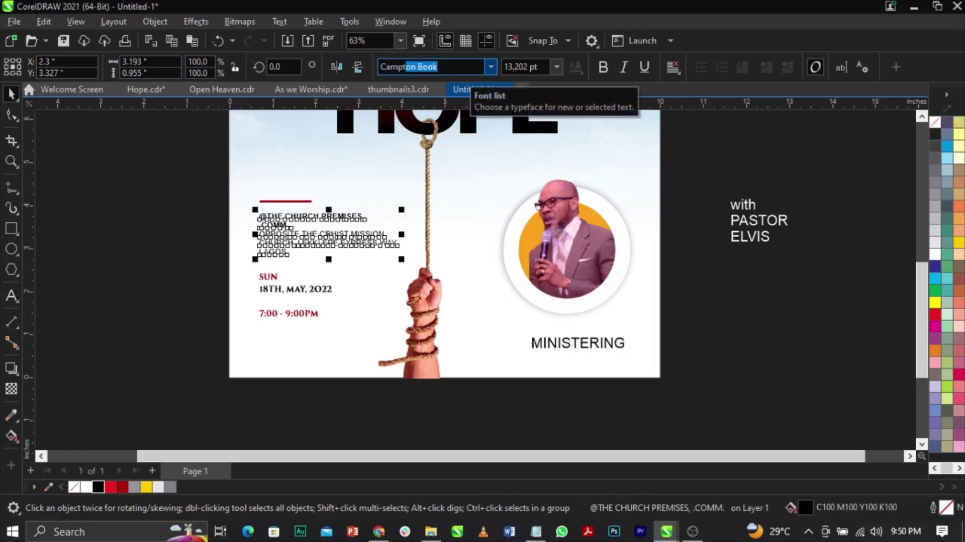
key("Return")
left_click(156, 215)
Set the MINISTERING text to bold Campton Book and scale it down to about 20.5 pt
key("z")
left_click_drag(174, 174, 790, 359)
key("space")
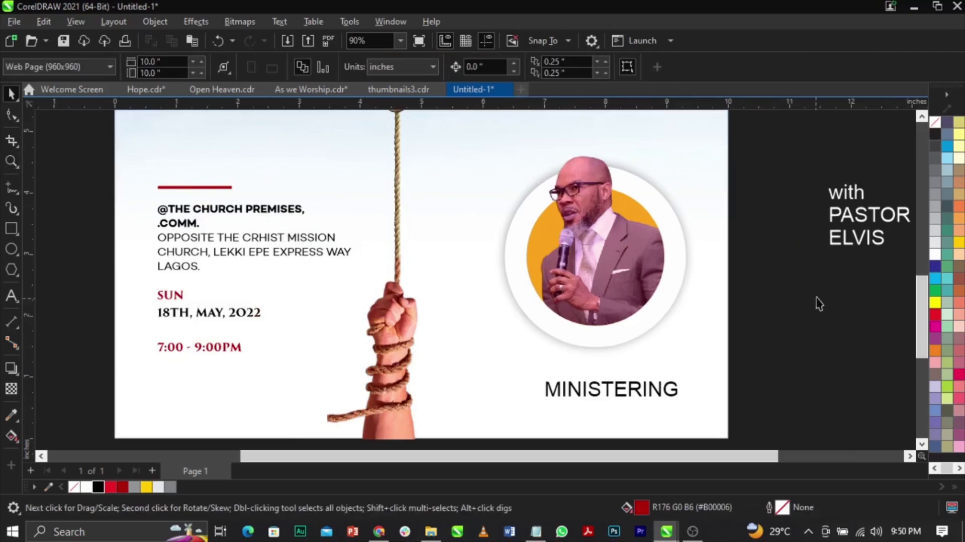
left_click(645, 397)
left_click(490, 67)
key("Escape")
left_click_drag(682, 401, 661, 399)
left_click(606, 64)
left_click(796, 327)
left_click(642, 391)
left_click_drag(643, 391, 603, 394)
left_click(618, 389)
left_click(618, 389)
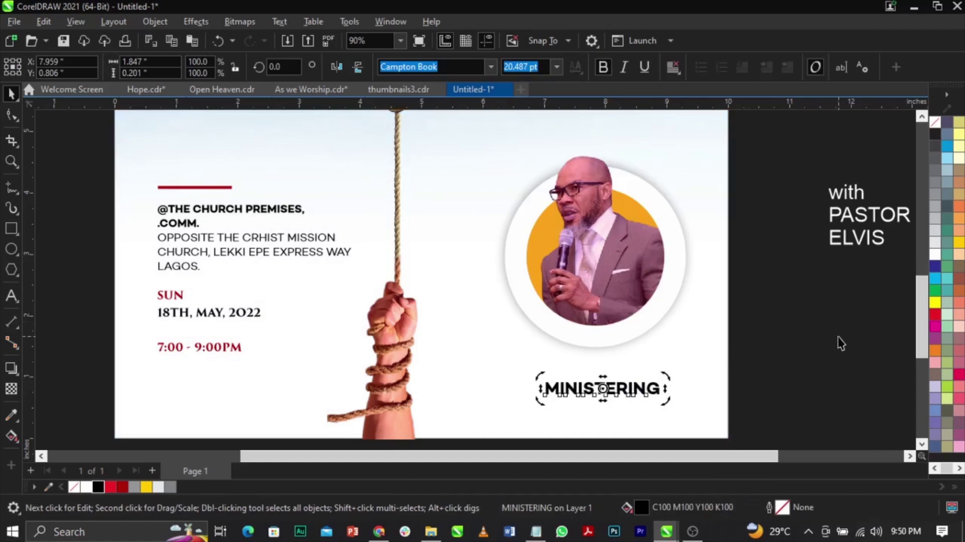
left_click(838, 340)
Fit the MINISTERING text to the path of the white circle behind the speaker photo
left_click(632, 393)
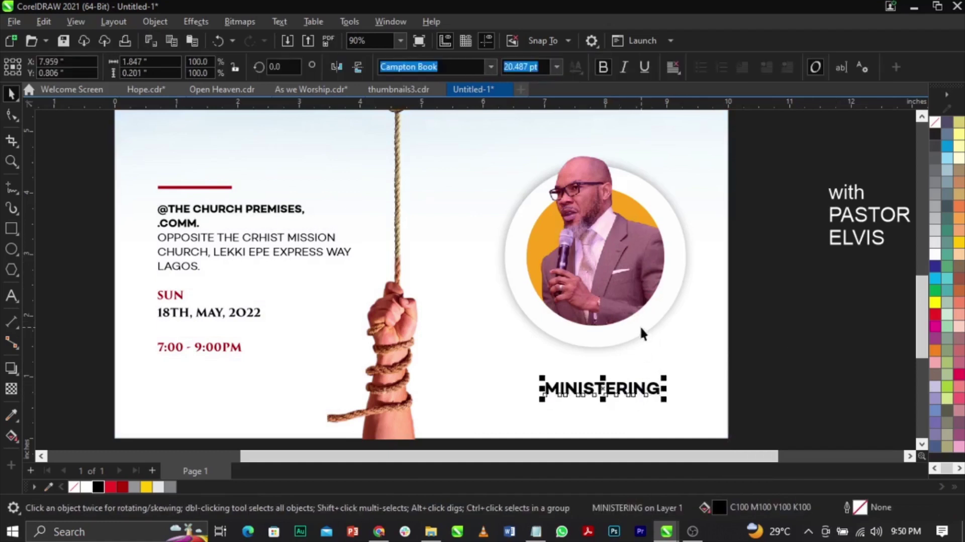
left_click(640, 325, "shift")
left_click_drag(641, 327, 749, 279)
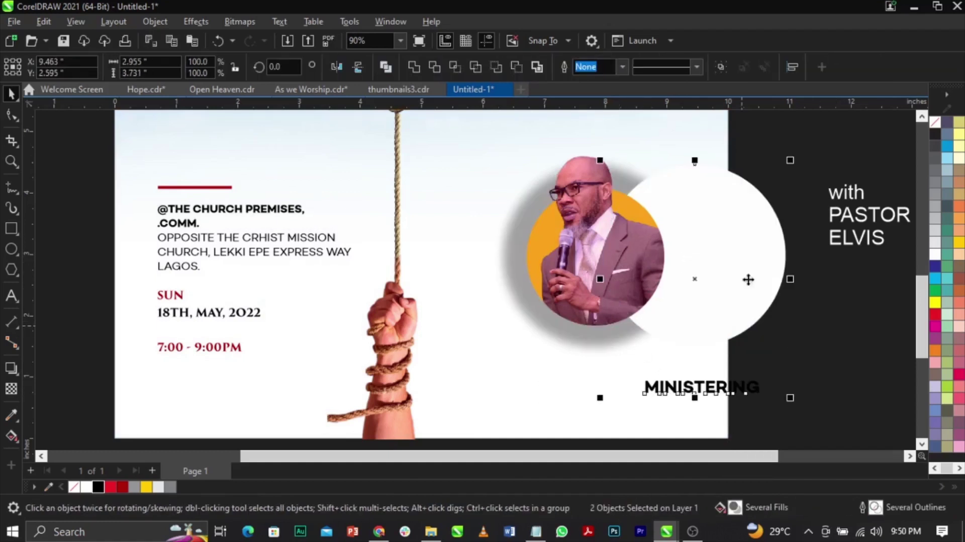
key("ctrl+z")
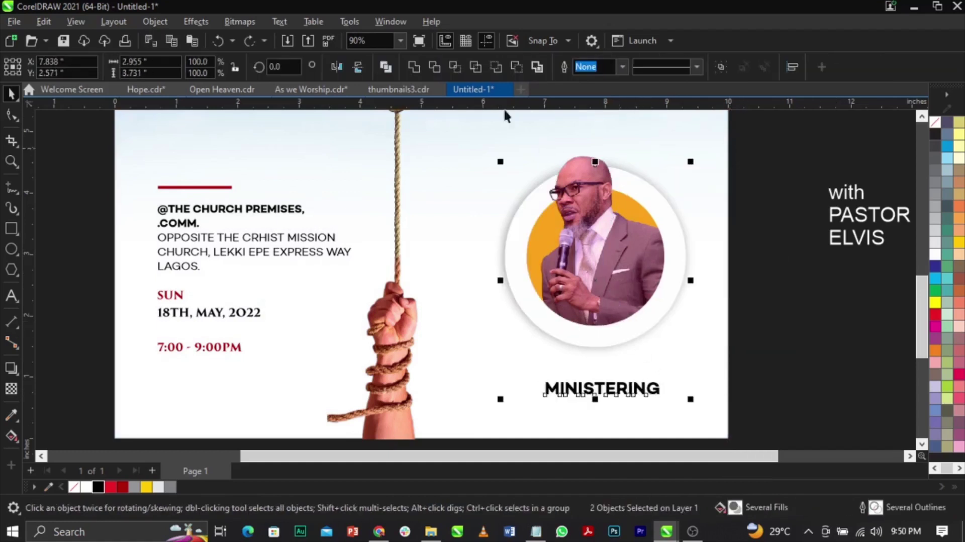
left_click(285, 23)
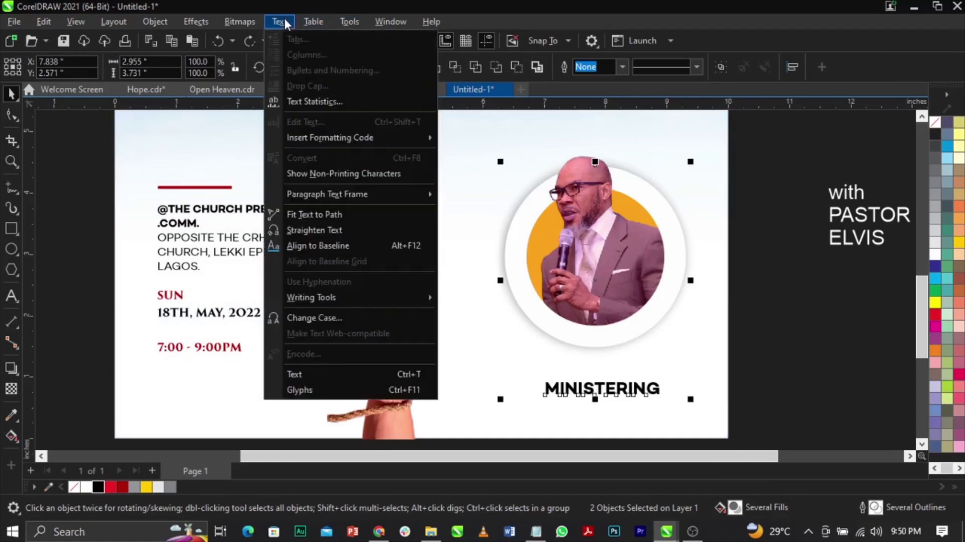
left_click(329, 217)
Shrink the curved MINISTERING text to about 13.75 pt and place it inside the white ring's right side, about 0.25 inch inward from the path
left_click(645, 177)
left_click(635, 165)
left_click_drag(635, 166, 685, 325)
scroll(682, 288, "up", 1)
scroll(673, 235, "up", 2)
left_click_drag(678, 237, 673, 257)
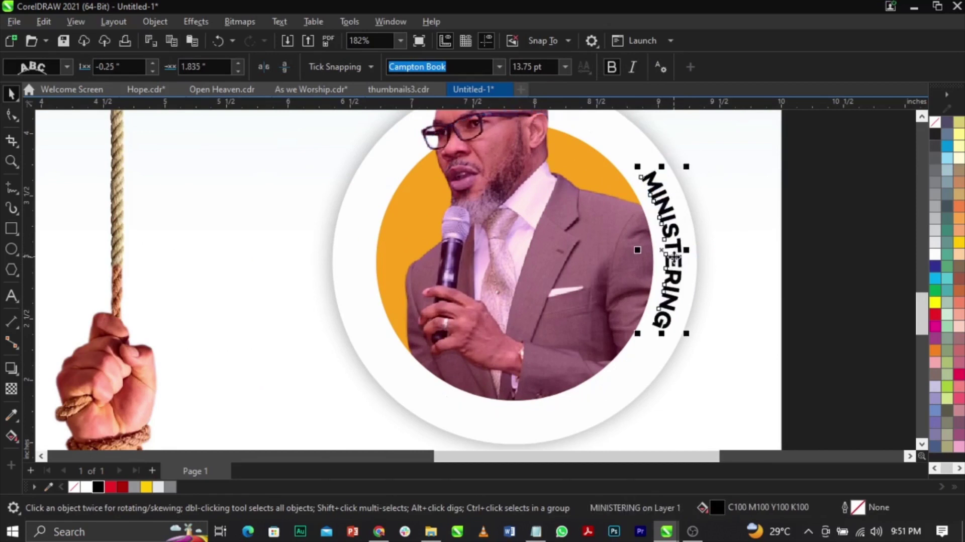
left_click(829, 288)
left_click(674, 252)
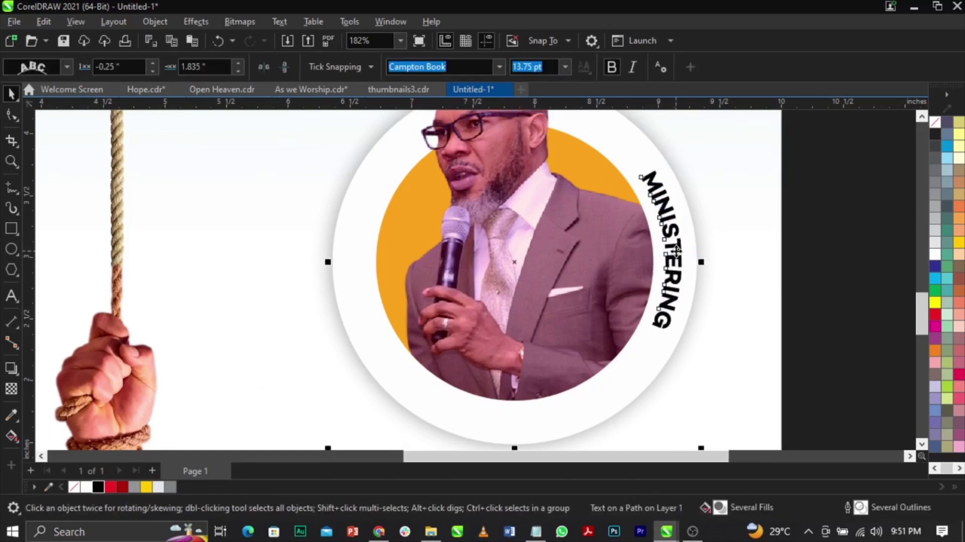
scroll(675, 253, "down", 3)
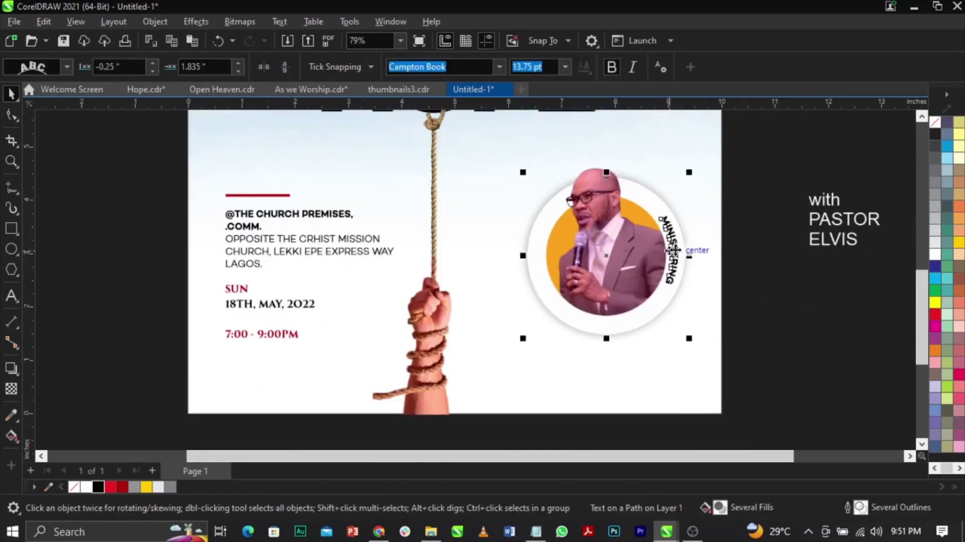
left_click(779, 265)
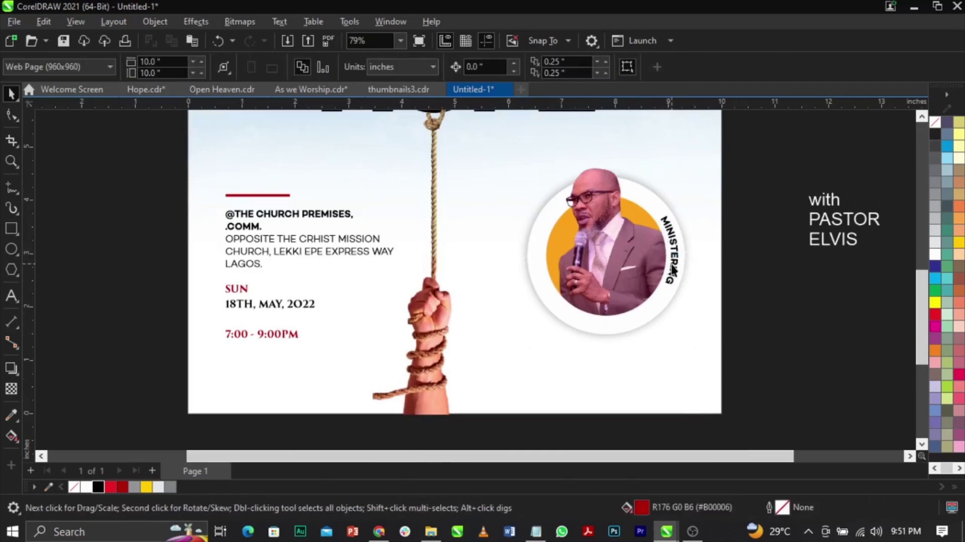
Draw a rectangle about 2.11 × 4.45 inches covering the left half of the white circle around the speaker photo
left_click(671, 268)
left_click(641, 331)
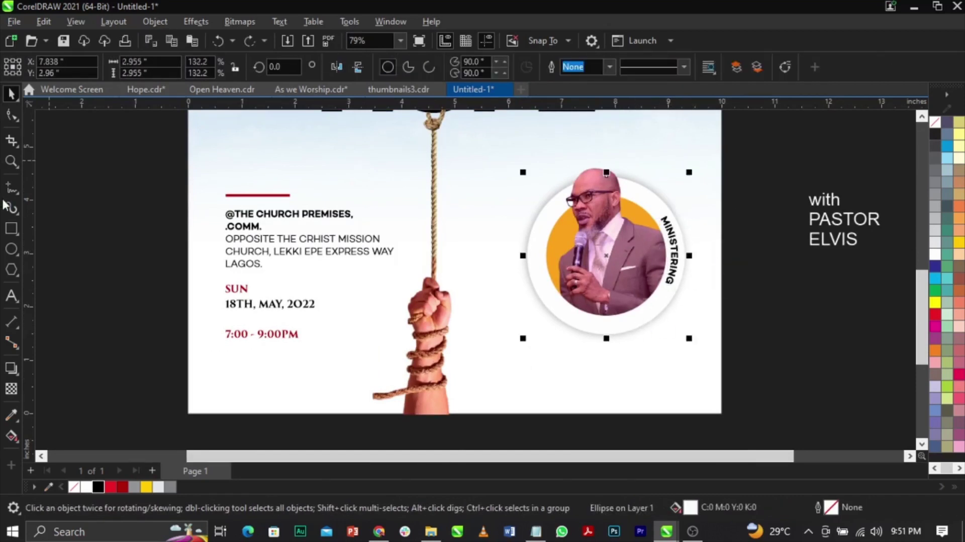
key("F6")
left_click_drag(496, 146, 609, 383)
key("space")
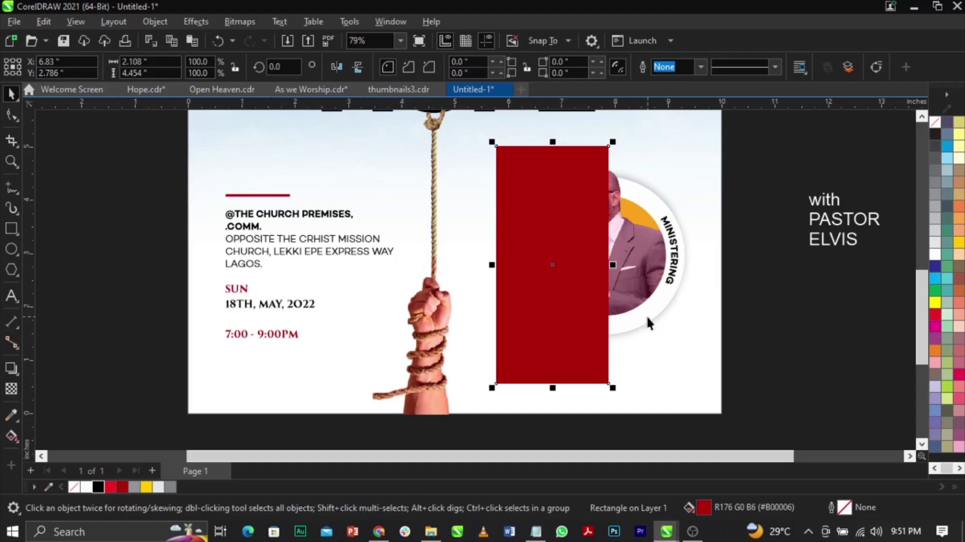
Trim the white circle with the red rectangle, then delete the rectangle to leave a half ring
left_click(647, 318, "shift")
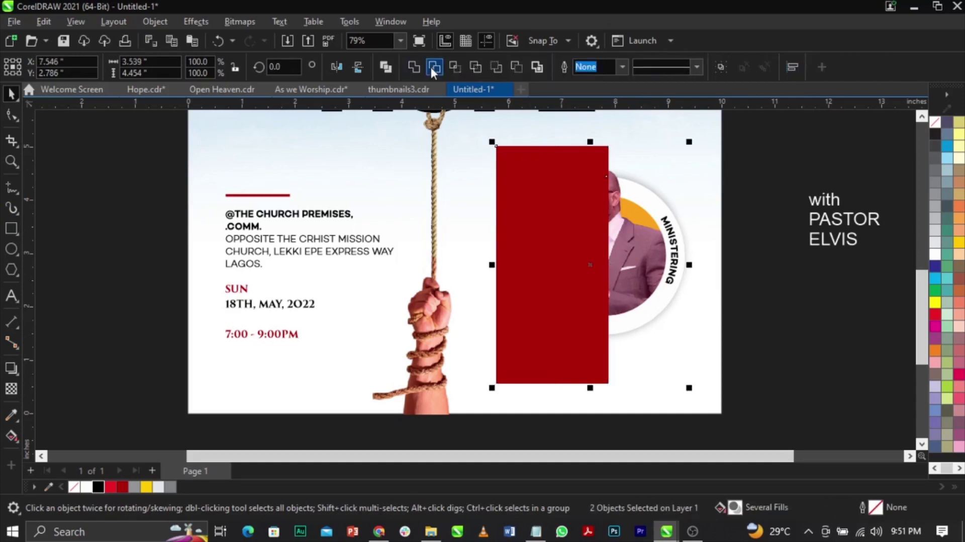
left_click(564, 325)
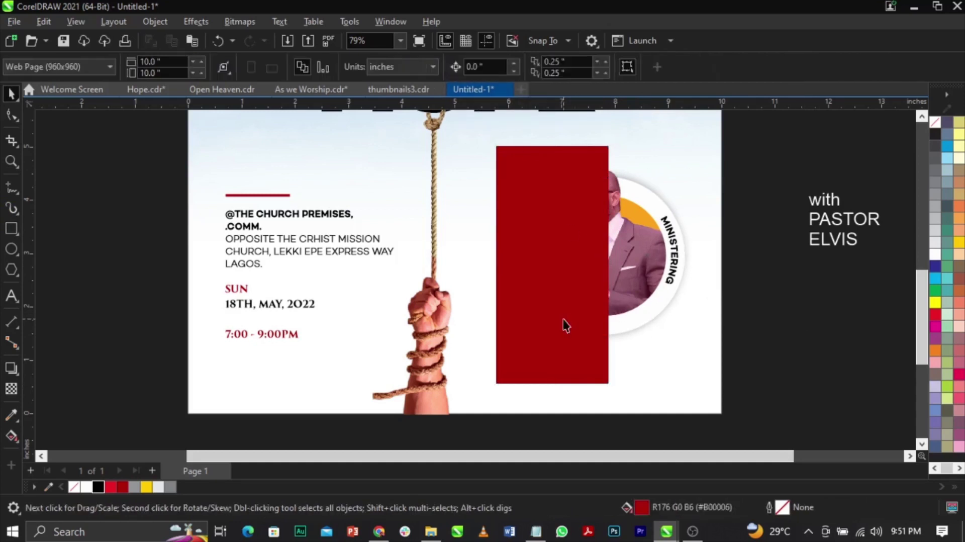
left_click(650, 328, "shift")
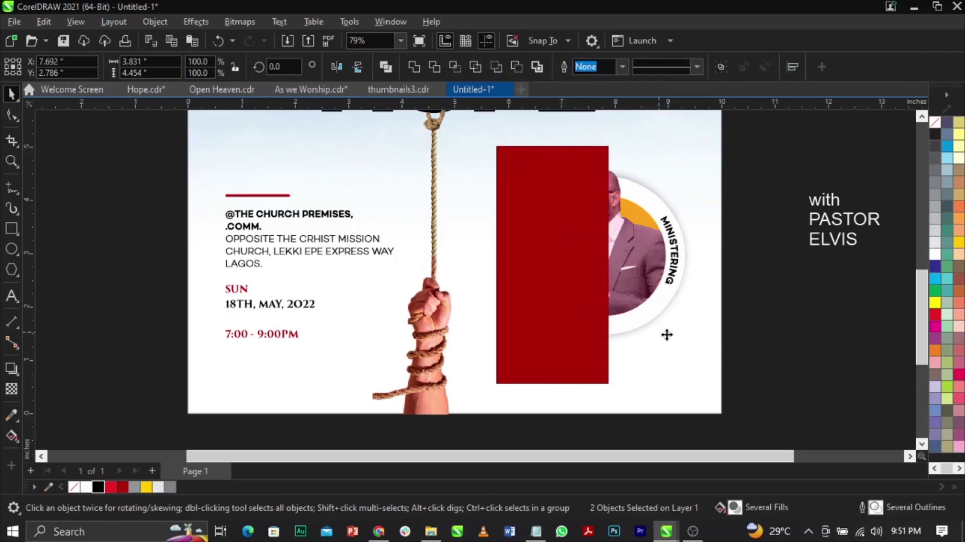
left_click(433, 67)
left_click(571, 312)
key("Delete")
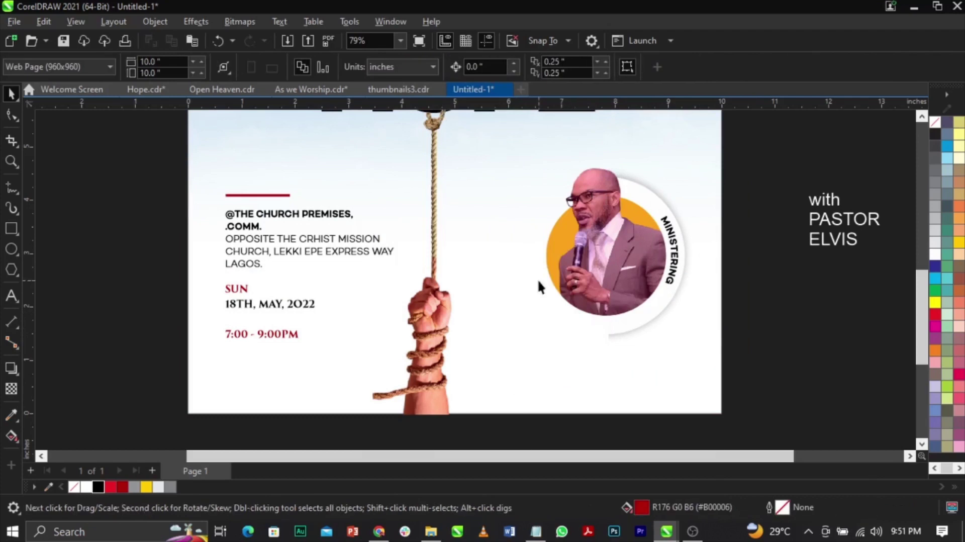
scroll(629, 296, "up", 2)
scroll(652, 342, "down", 3)
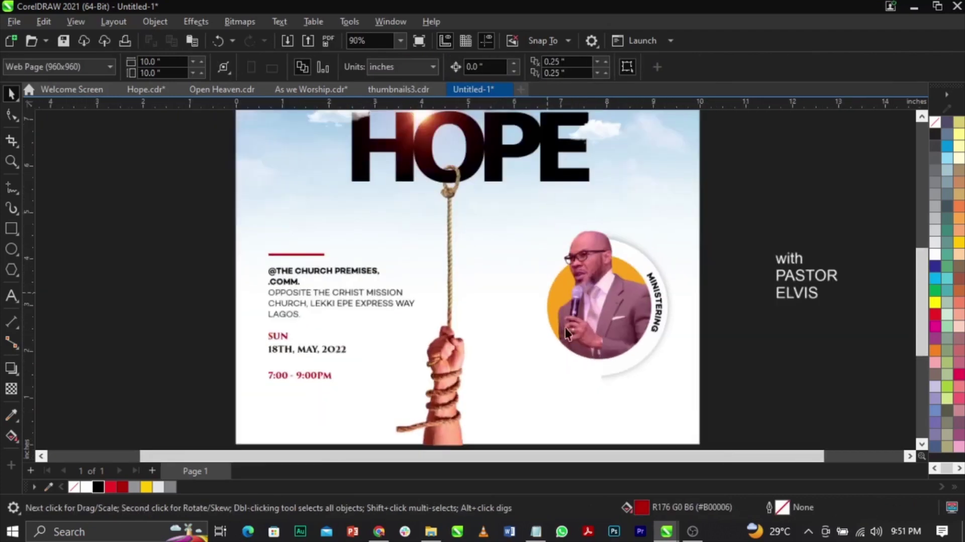
Move the "with PASTOR" speaker text onto the flyer's white area below the speaker photo and colour it black
left_click_drag(798, 289, 549, 392)
left_click(98, 486)
left_click(734, 336)
key("F2")
left_click_drag(413, 280, 704, 437)
Shift the speaker text slightly up between the fist and the photo, and break it apart into separate lines
left_click_drag(502, 352, 462, 360)
key("F8")
left_click(378, 279)
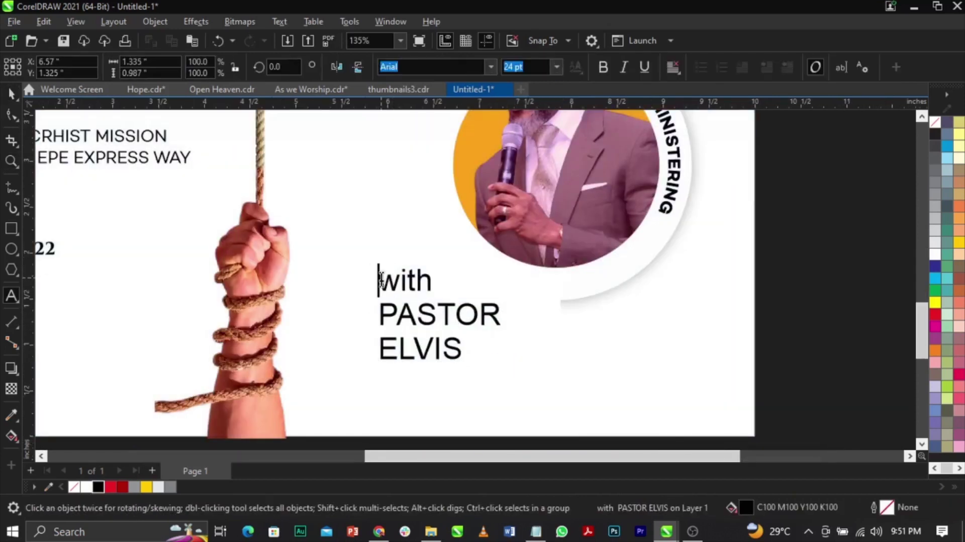
left_click_drag(381, 280, 381, 212)
key("ctrl+space")
left_click_drag(432, 257, 412, 314)
key("ctrl+k")
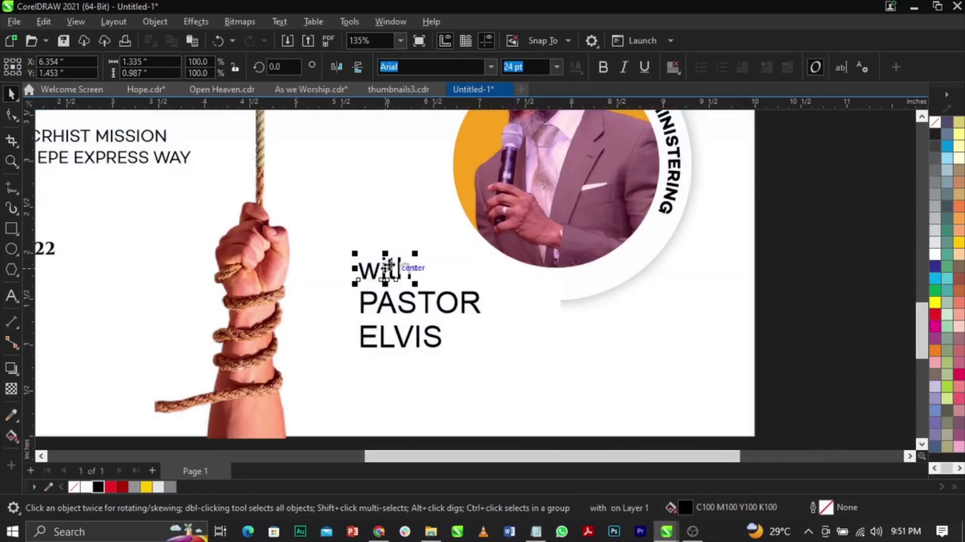
Set "with" in The Jacklyn font and both PASTOR and the speaker's name in Akira Expanded
left_click(387, 266)
type("The Jacklyn")
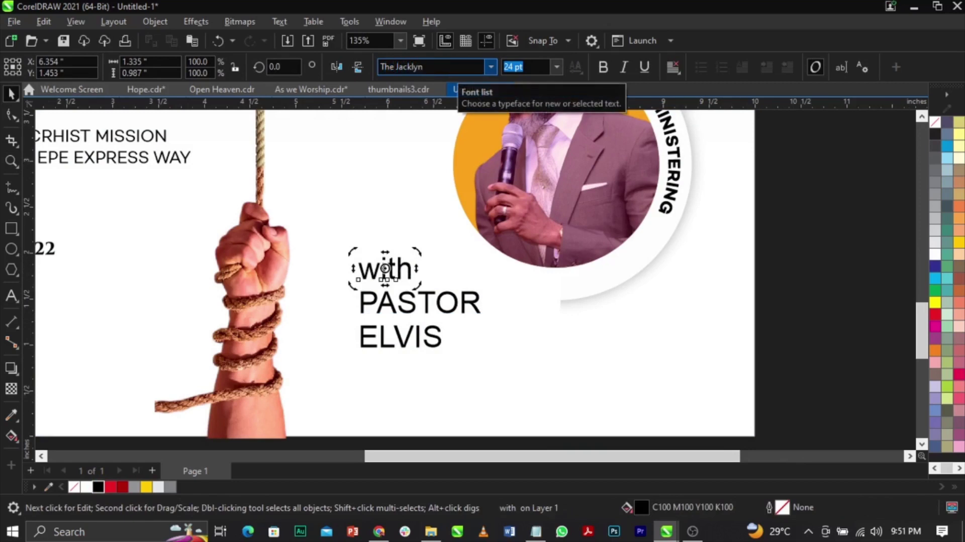
left_click(442, 304)
type("Akira Expanded")
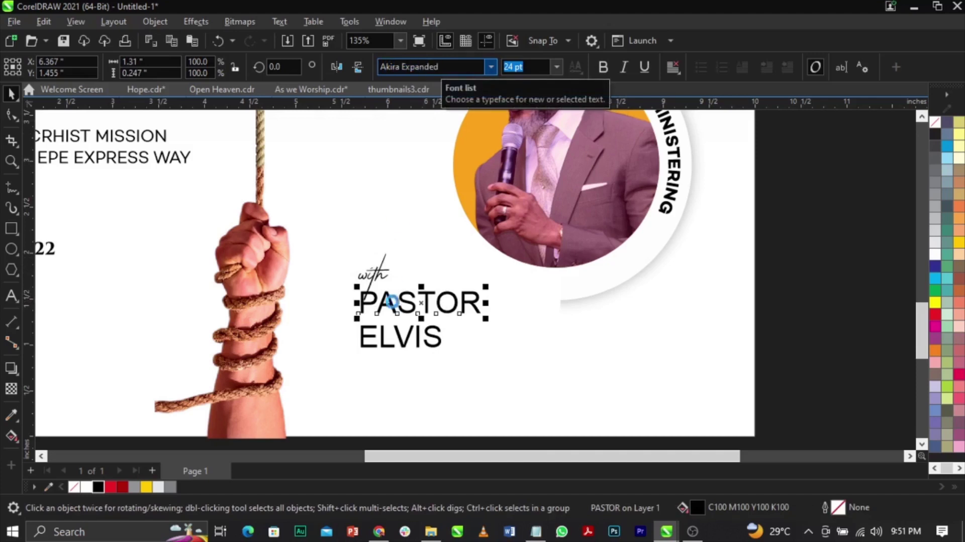
left_click(428, 335)
left_click(432, 66)
type("Aki")
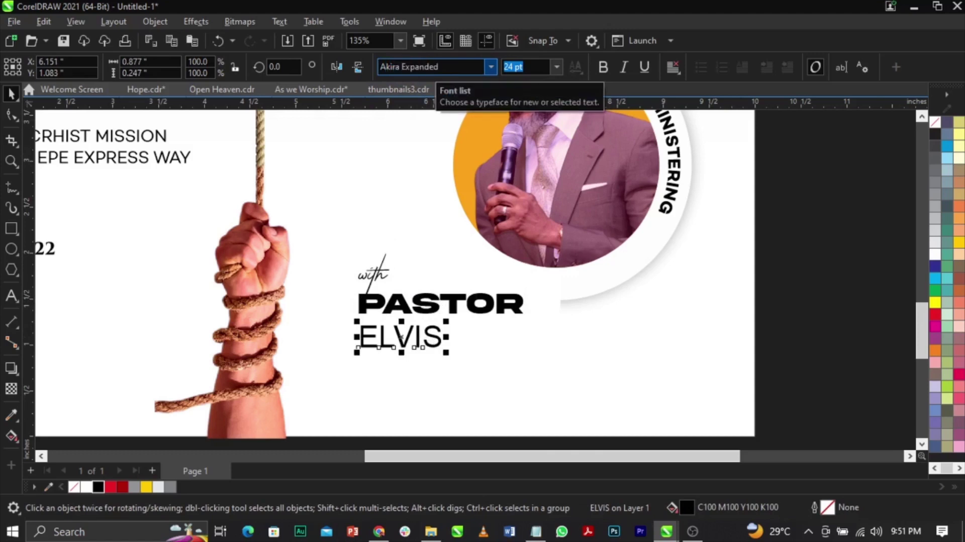
key("Return")
Shrink PASTOR to about 13.5 pt and stack it closely with the speaker's name line beneath it
scroll(446, 326, "up", 1)
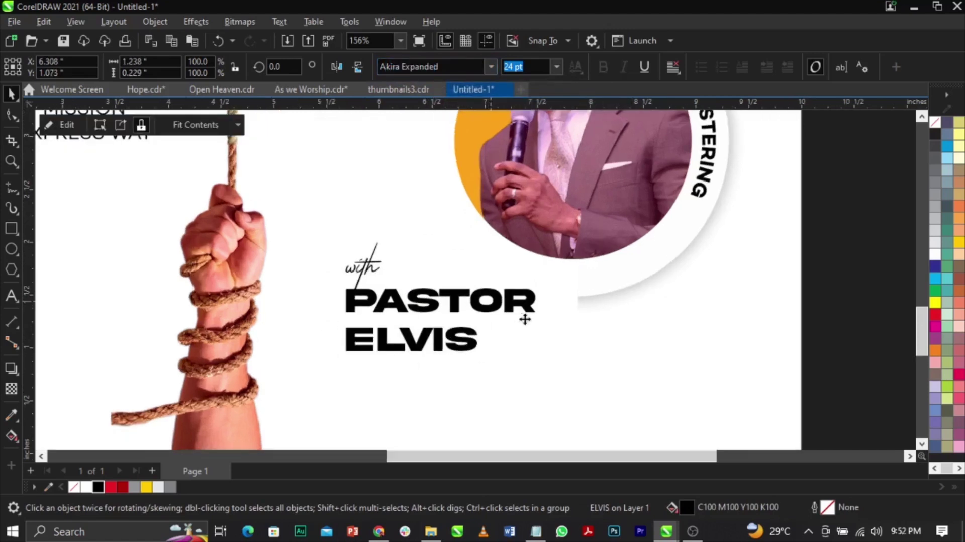
left_click(525, 308)
left_click_drag(537, 316, 465, 327)
Shift PASTOR and the name line about 0.42 inch right, and enlarge "with" to about 40 pt against PASTOR's upper left
left_click(449, 300, "shift")
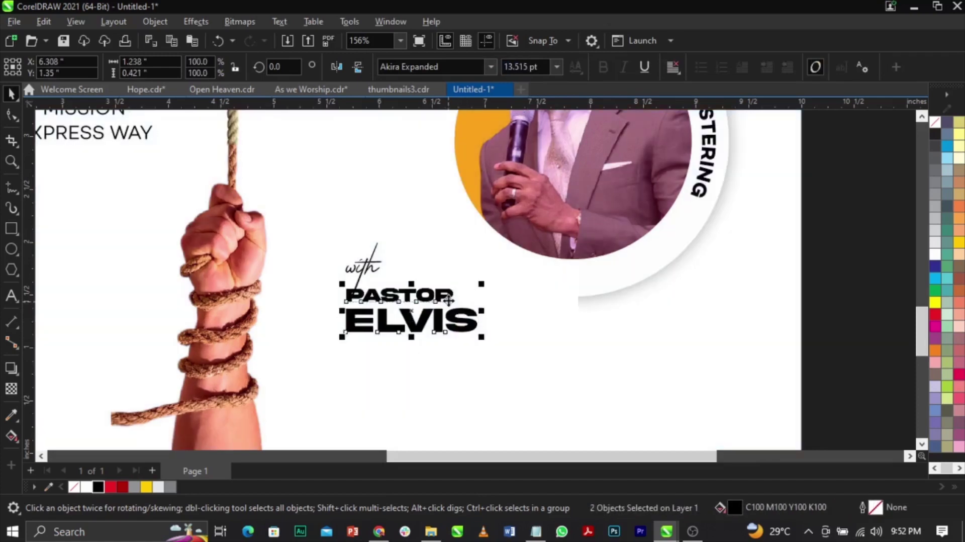
left_click_drag(452, 296, 499, 290)
scroll(387, 261, "up", 2)
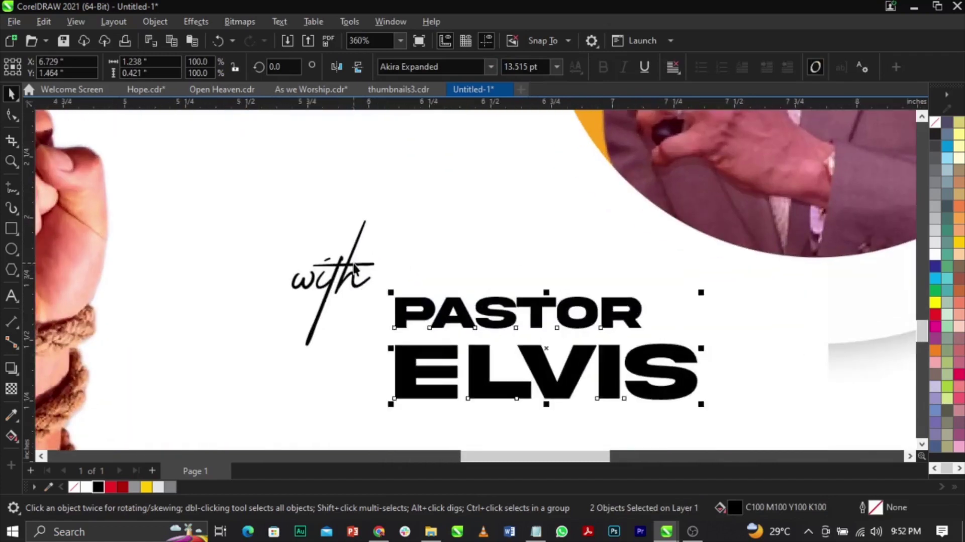
left_click(366, 264)
left_click_drag(380, 217, 422, 191)
left_click_drag(363, 239, 415, 246)
left_click_drag(446, 187, 457, 182)
Nudge "with", PASTOR and the speaker's name slightly left together as one block below the photo
scroll(397, 262, "down", 1)
scroll(395, 258, "down", 1)
left_click_drag(295, 179, 597, 376)
left_click_drag(587, 340, 581, 341)
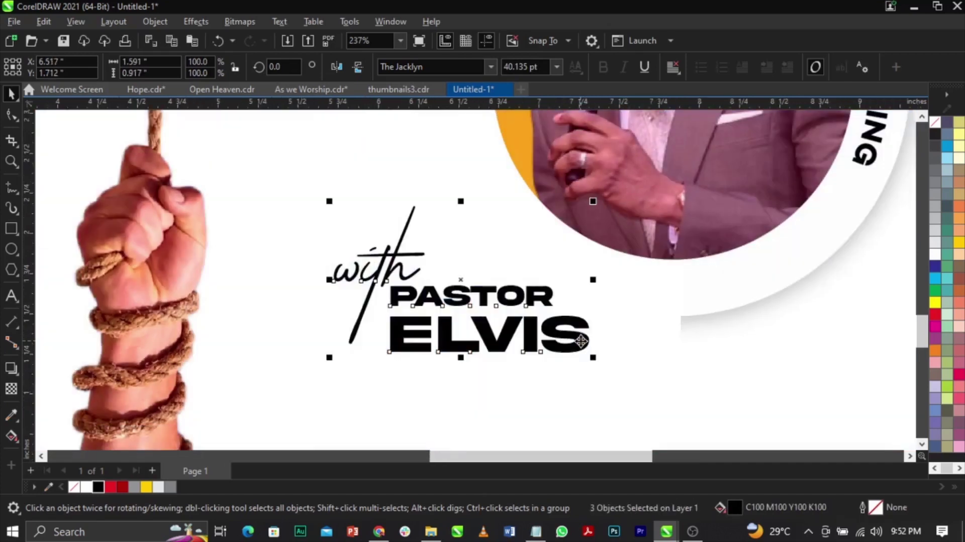
key("shift+F4")
left_click(734, 371)
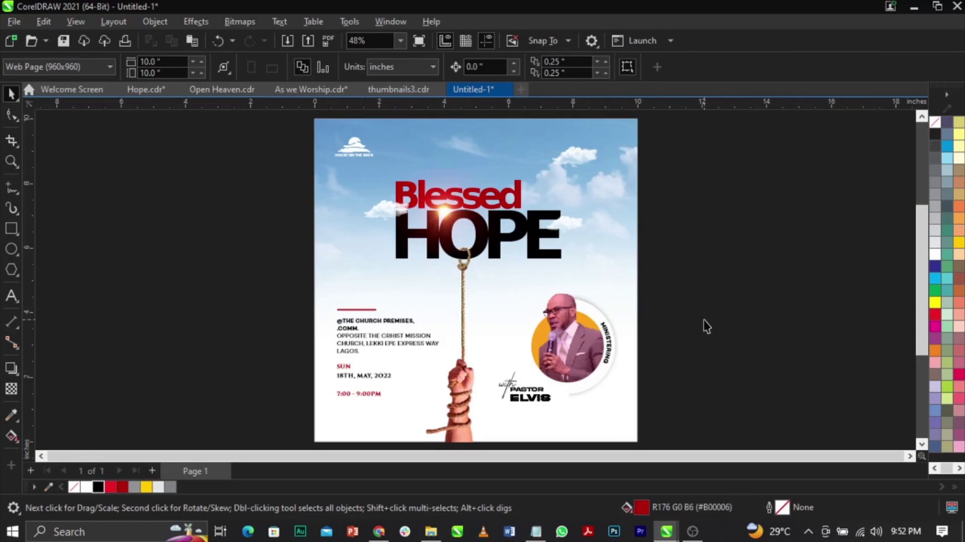
Copy the light flare from the HOPE title onto the clenched fist and enlarge it to about 5.06 × 2.84 inches
left_click(450, 227)
left_click_drag(443, 211, 473, 369)
key("z")
left_click_drag(368, 308, 589, 425)
mouse_move(508, 333)
left_mouse_down()
mouse_move(493, 312)
mouse_move(509, 339)
left_mouse_up()
left_click(509, 340)
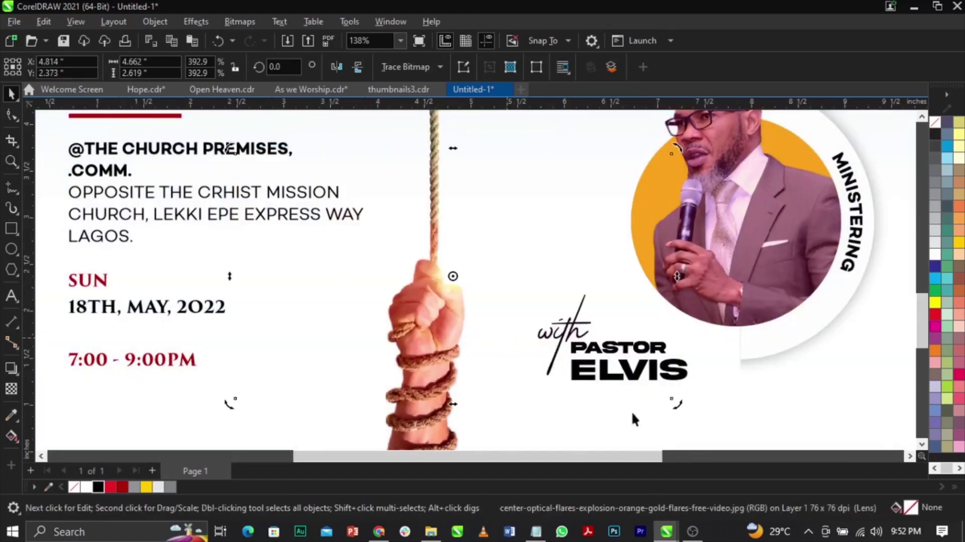
left_click(509, 321)
left_click_drag(676, 404, 695, 413)
Copy the fist's light flare to the left edge of the speaker photo, beside his face
scroll(478, 334, "down", 1)
left_click_drag(478, 316, 661, 240)
scroll(636, 217, "up", 3)
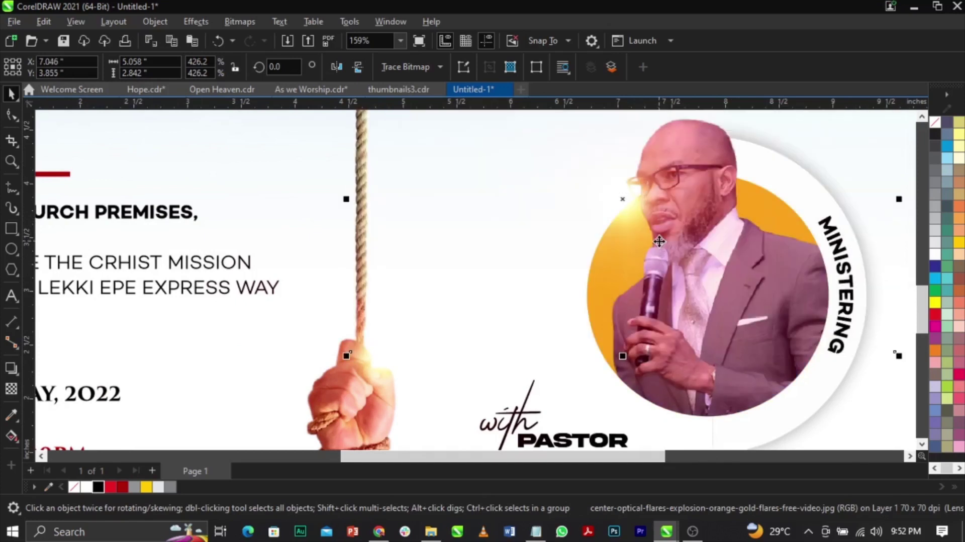